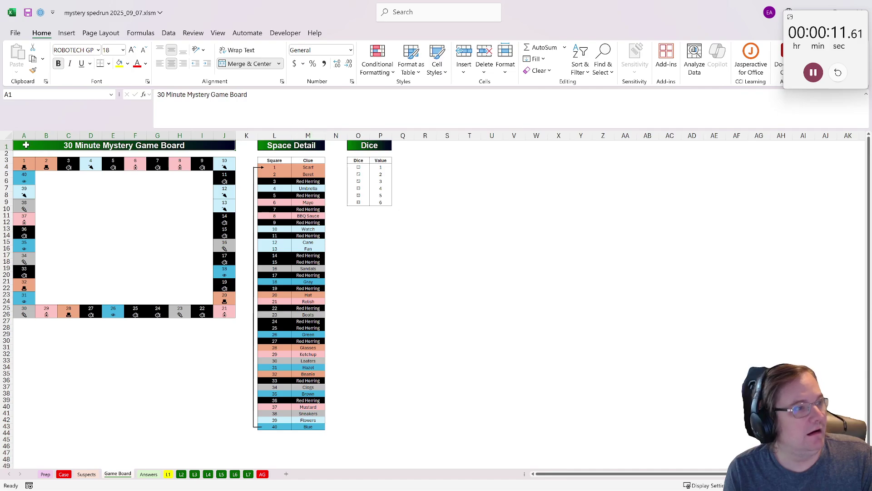
Unmerge all the cells on the Game Board sheet
click(8, 135)
click(245, 64)
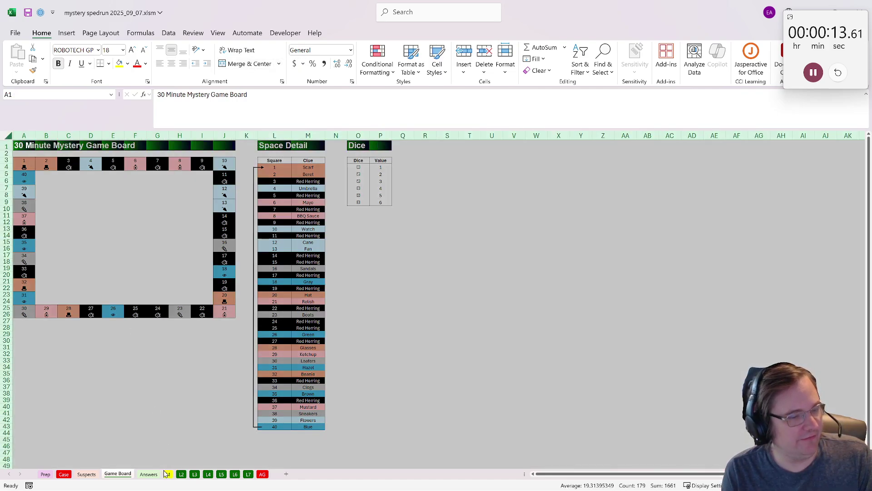
In L1 cell B18, look up G13 in Game Board column L with XLOOKUP, returning column M, and mark Level 1 done
click(168, 474)
click(54, 232)
click(54, 239)
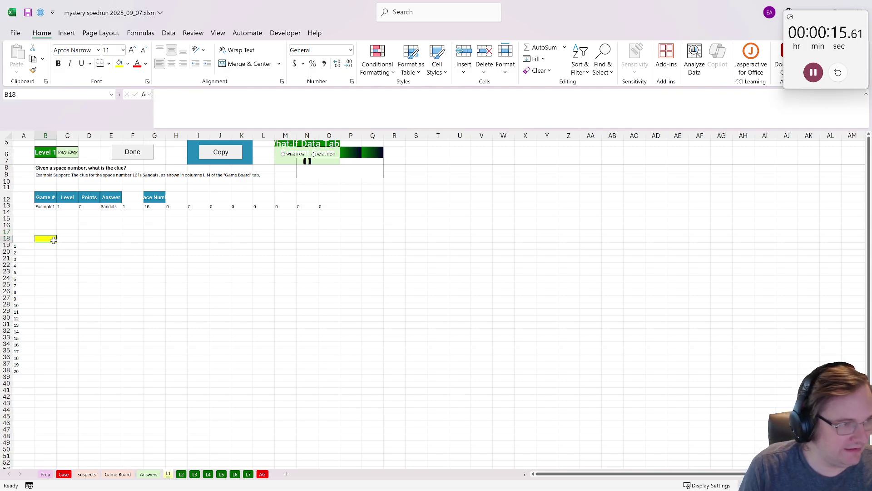
text(=xlookuP()
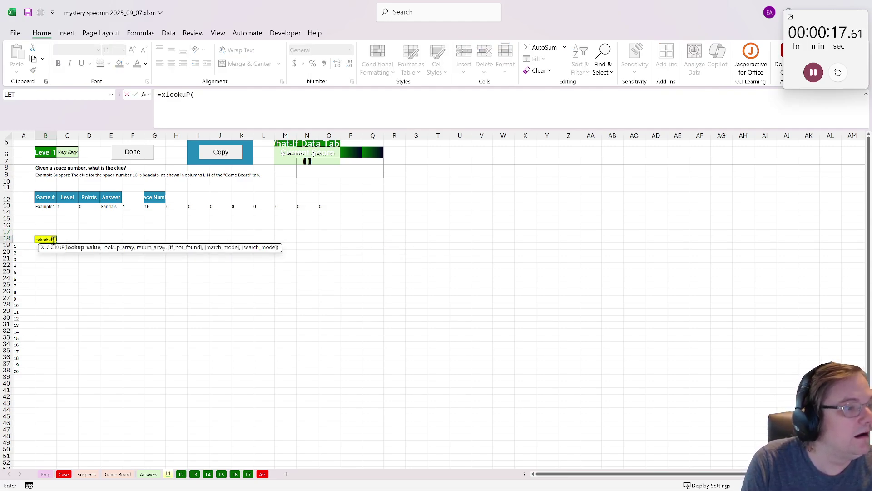
click(159, 207)
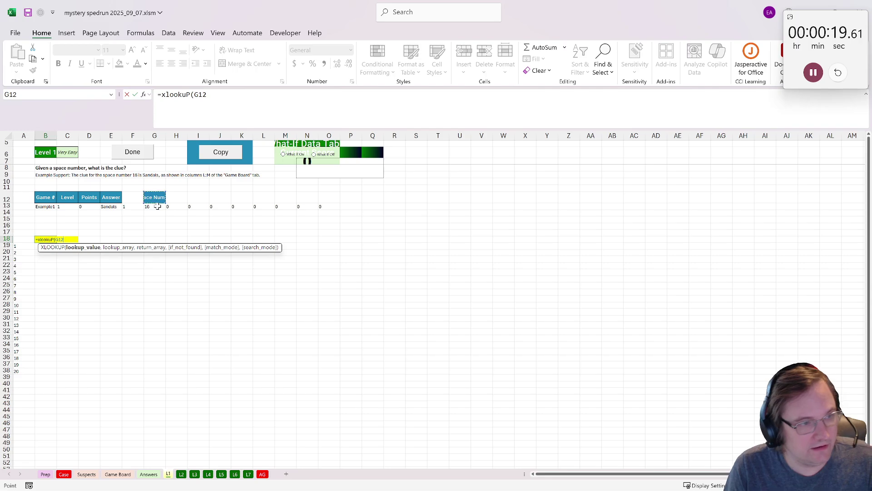
text(,)
click(118, 474)
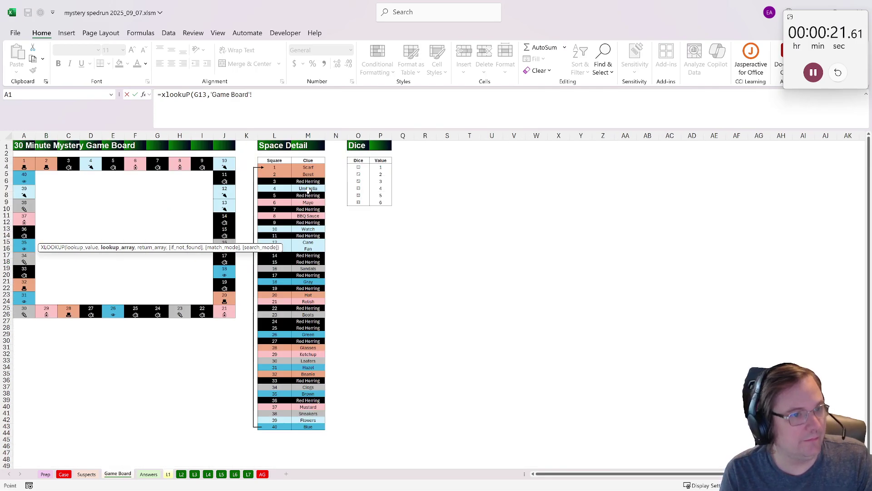
click(280, 135)
text(,)
click(308, 135)
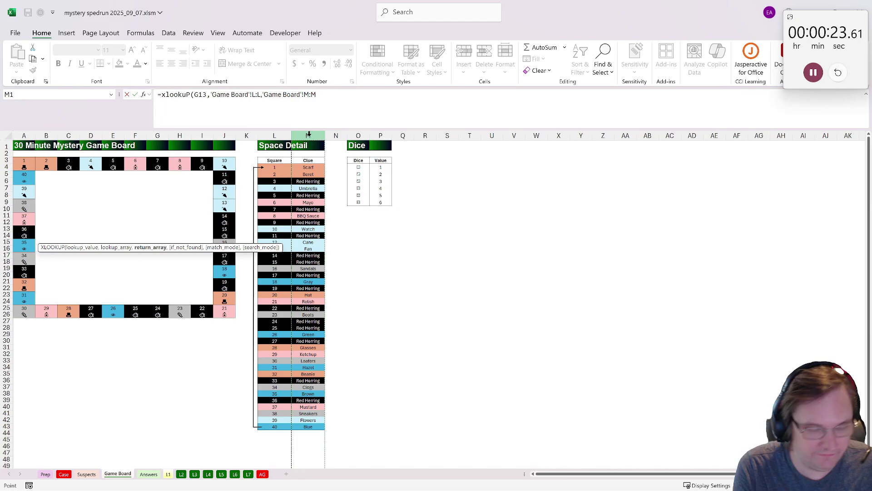
key(Return)
click(146, 152)
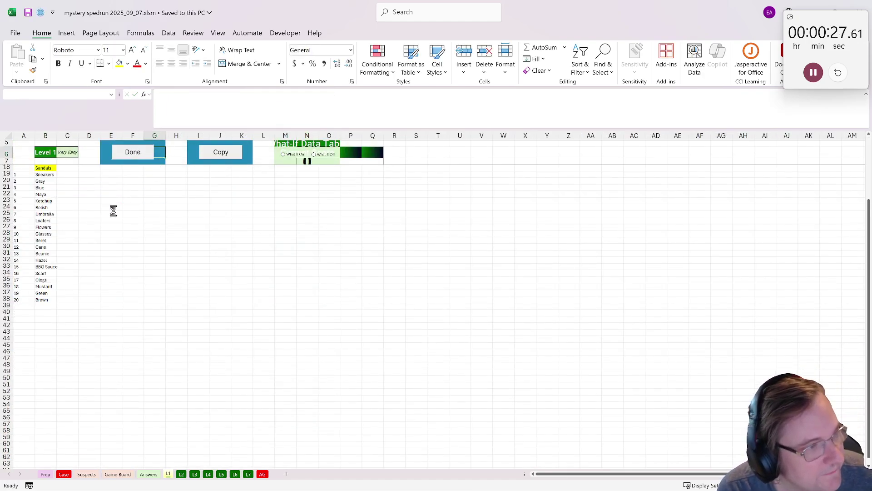
Enter a label_lookup formula in L2 cell B18 with the array Suspects!A1:F51
text(=label_lookup()
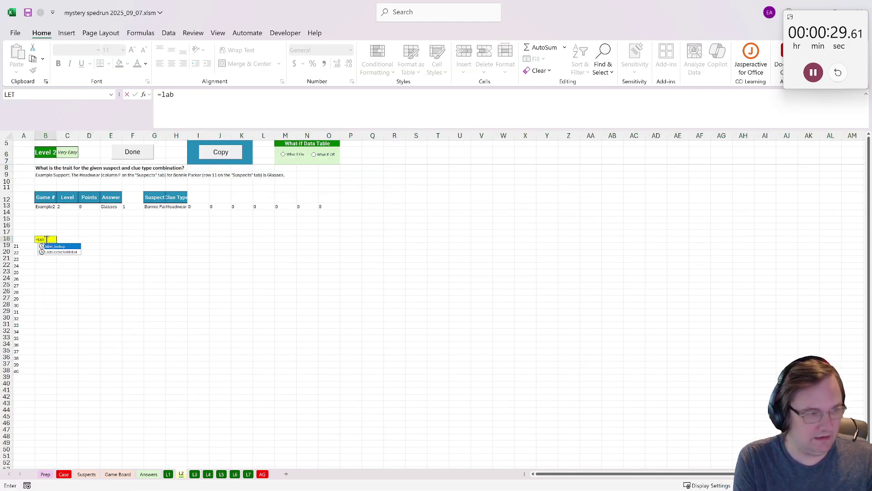
click(84, 476)
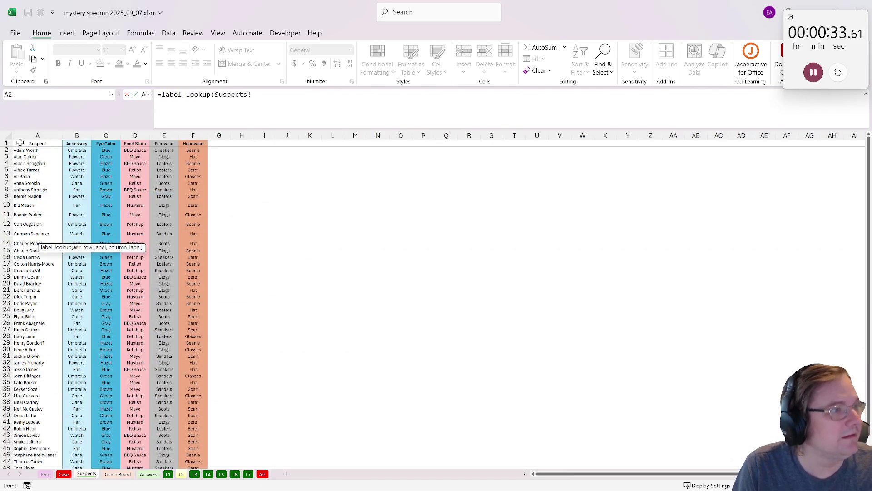
drag(20, 142, 198, 390)
key(Return)
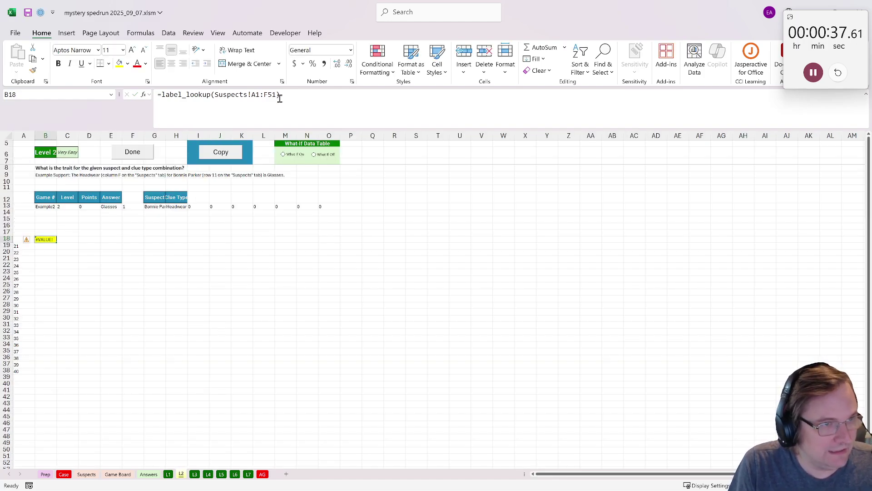
Add G13 as the row label and H13 as the column label to the label_lookup formula, and mark Level 2 done
click(280, 99)
text(,)
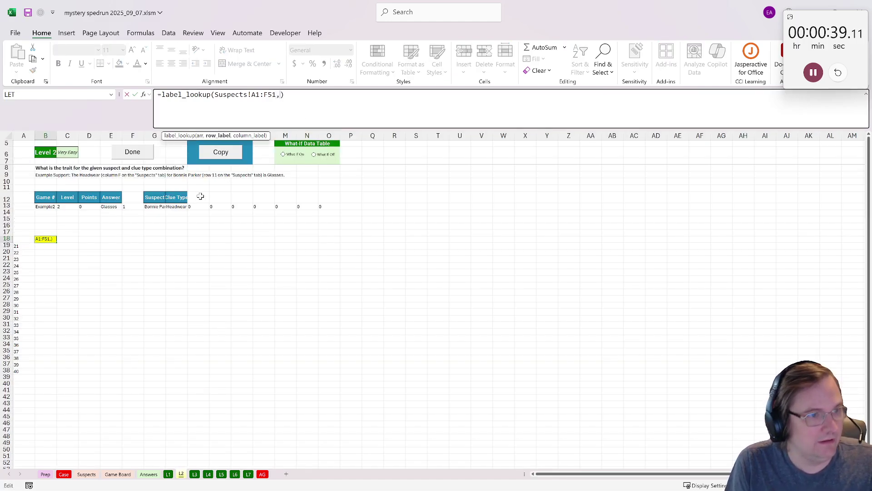
click(152, 208)
text(,)
click(179, 207)
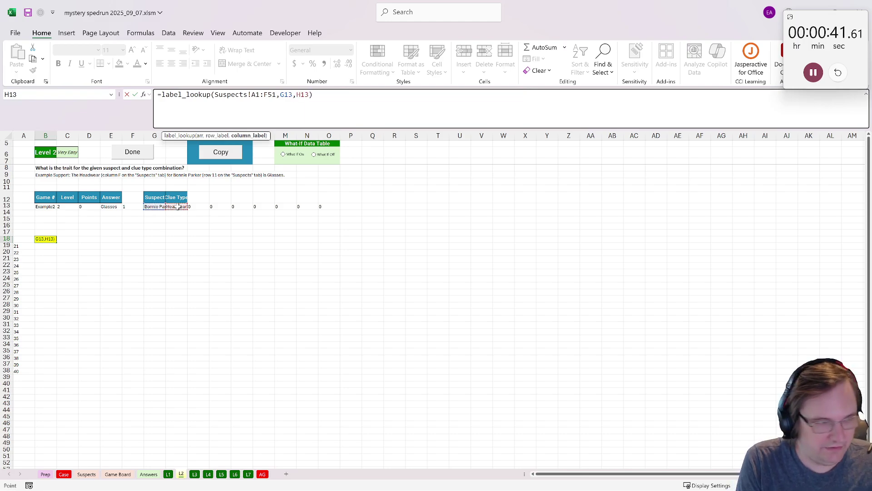
key(Return)
click(136, 154)
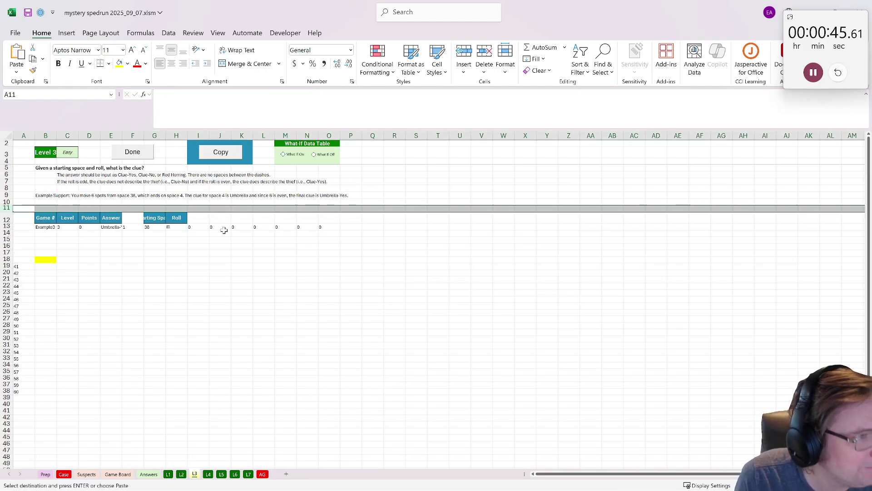
Enter the helper headers Start, Roll, End, Clue and Clue-Yes/No across E17:I17 of sheet L3
click(111, 253)
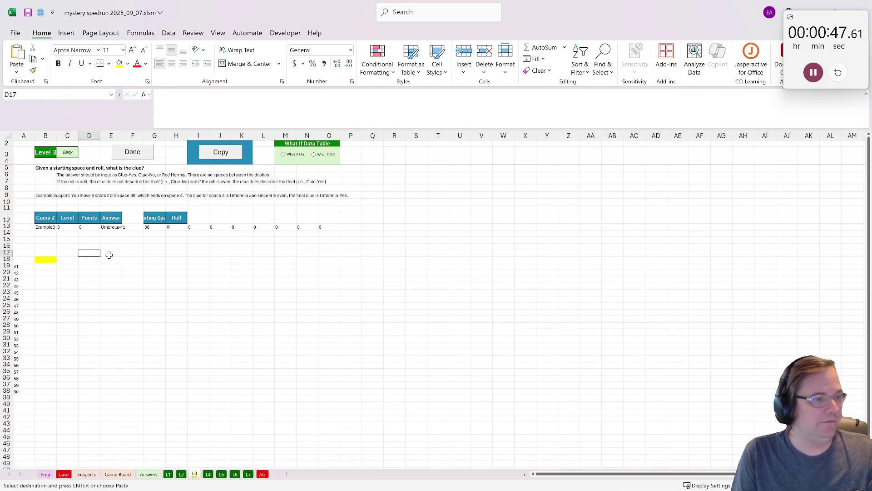
text(Start)
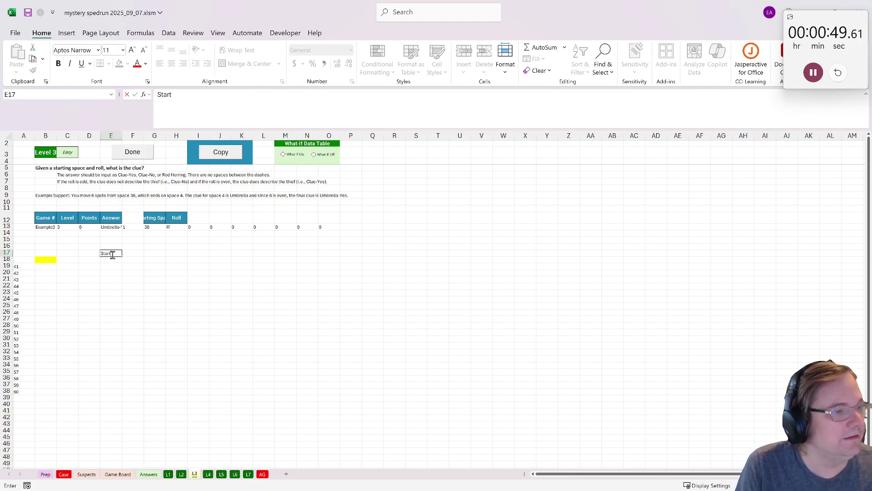
key(Tab)
text(Roll)
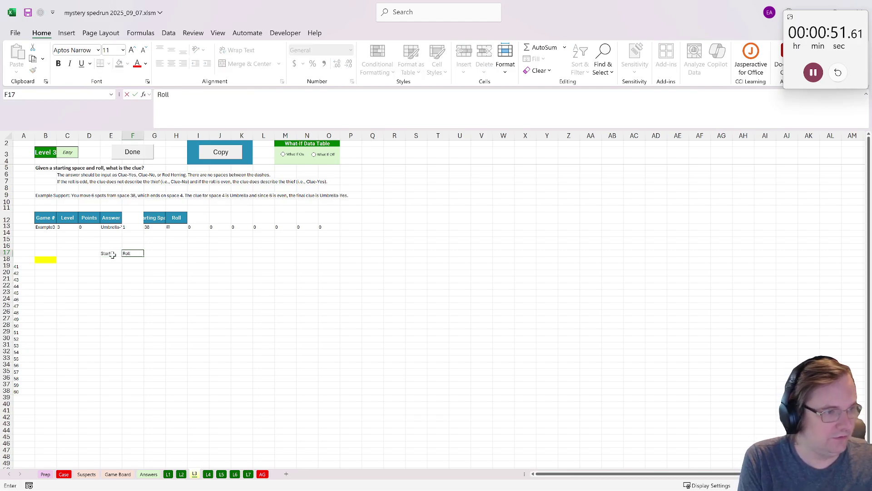
key(Tab)
text(End)
key(Tab)
text(Clu)
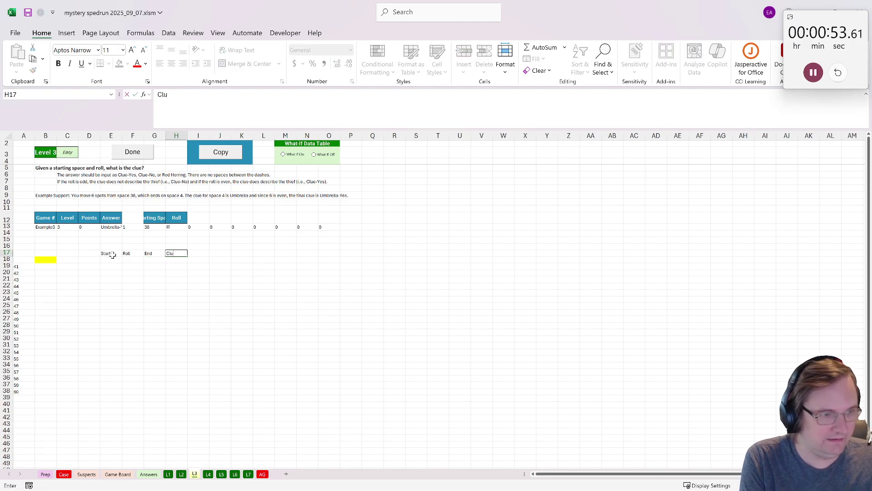
key(Tab)
text(Clu)
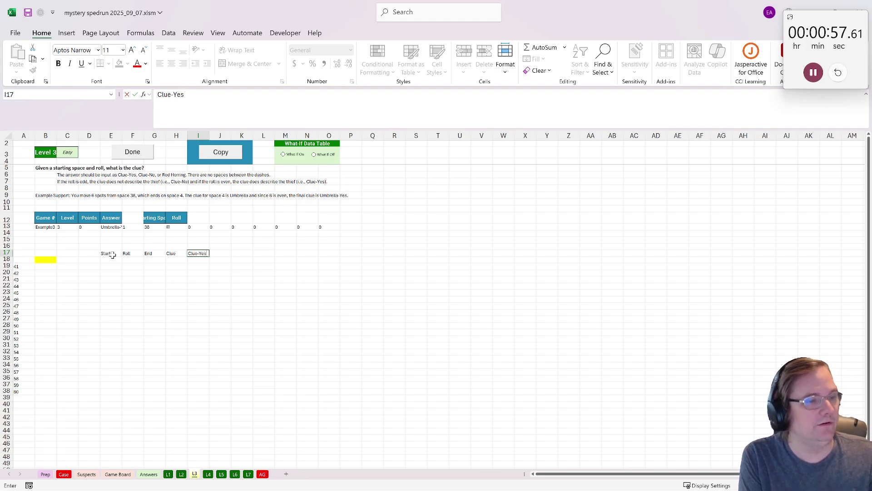
text(e-Yes/No)
key(Return)
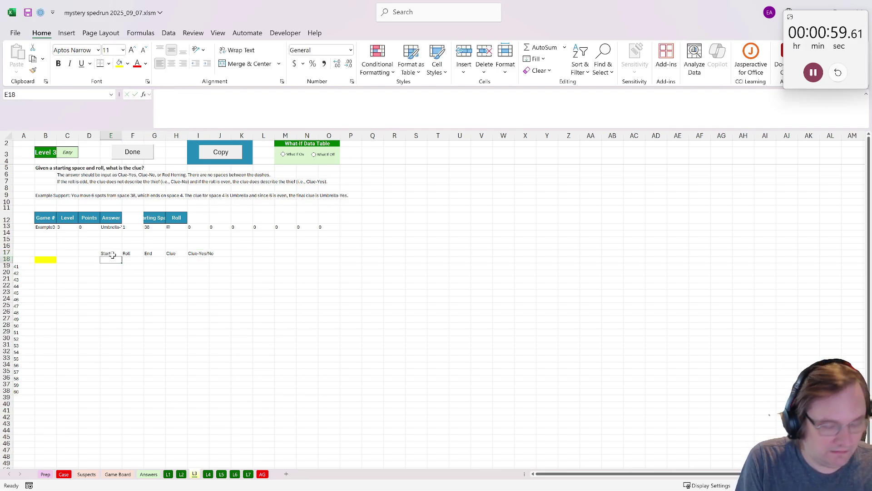
Reference the starting space with =G13 in E18 and convert the roll to a number with =die_pips(H13) in F18
text(=G13)
key(Tab)
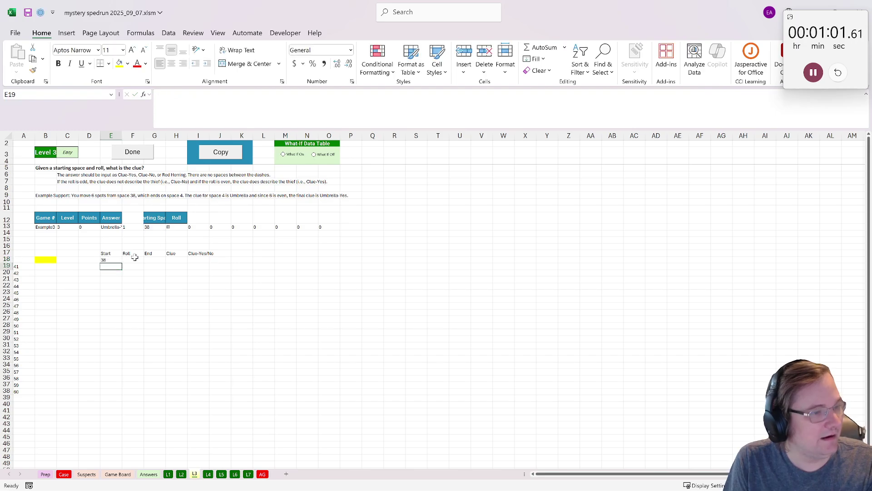
text(=die_pips()
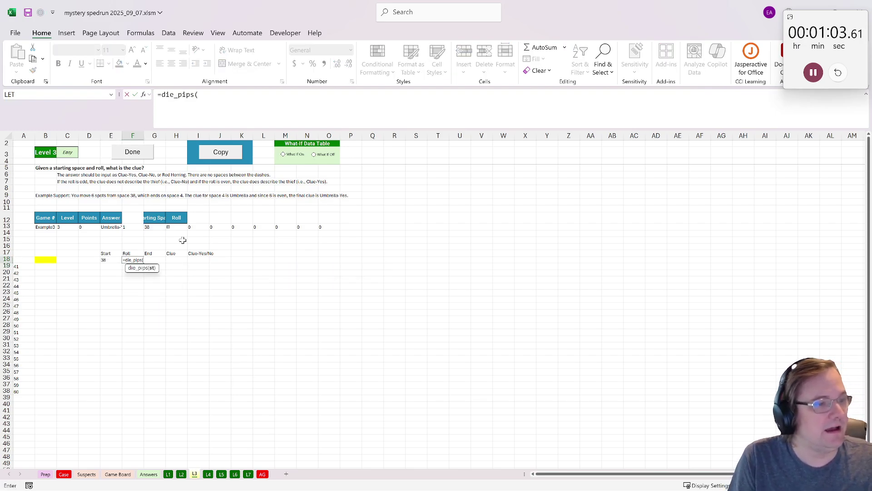
click(173, 228)
key(ctrl+Return)
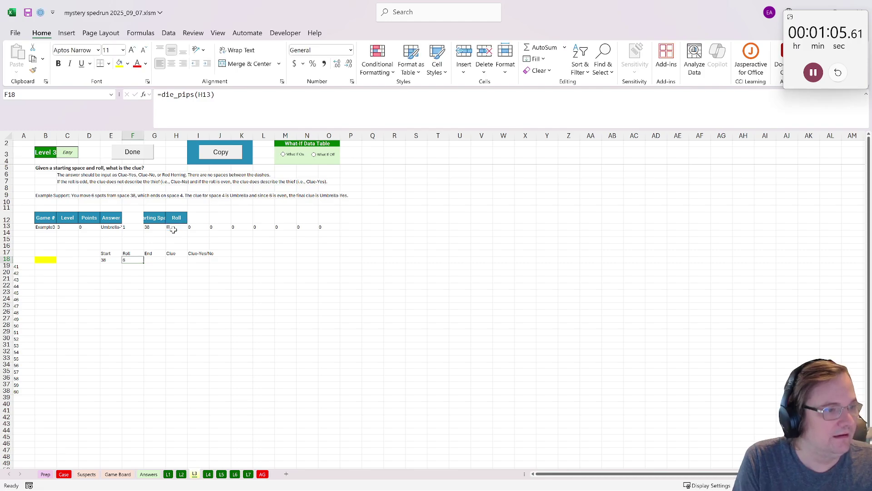
Calculate the end space in G18 with =xmod(E18+F18,40)
key(Right)
text(=xmod)
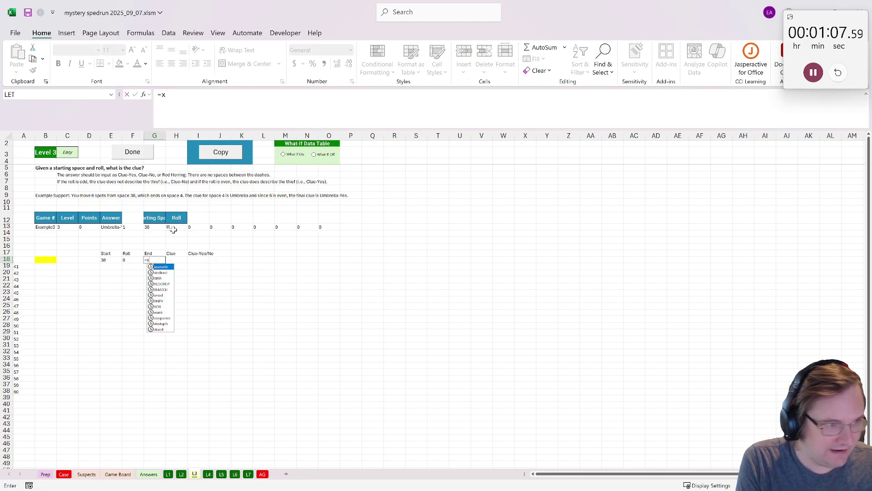
click(111, 260)
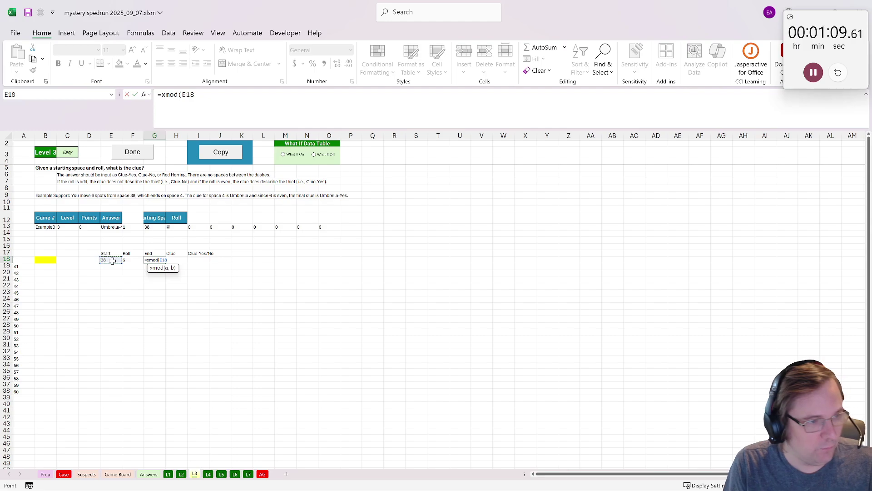
text(+)
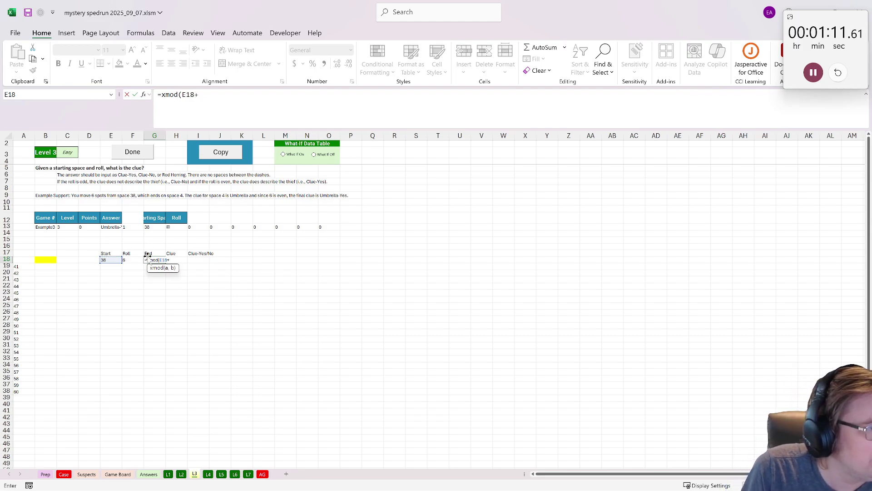
click(133, 260)
text(,)
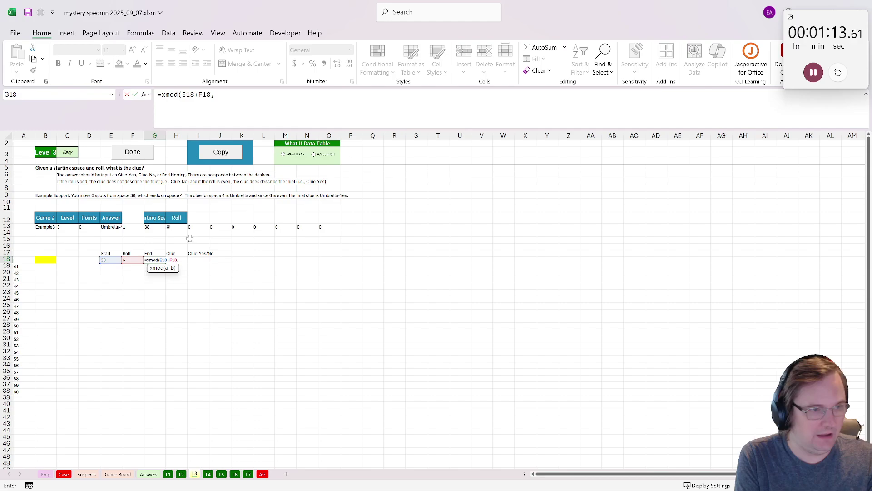
text(40)
key(Tab)
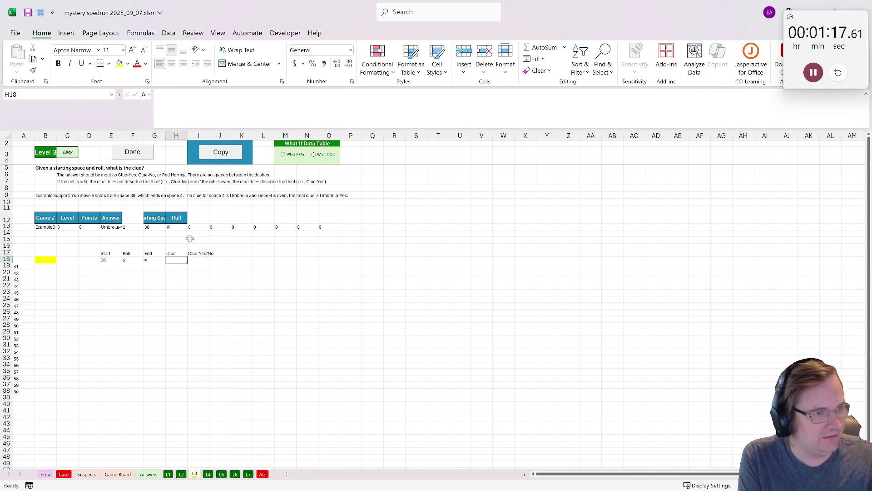
Look up the clue in H18 with XLOOKUP, matching G18 in Game Board column L and returning column M
text(=xlookuP()
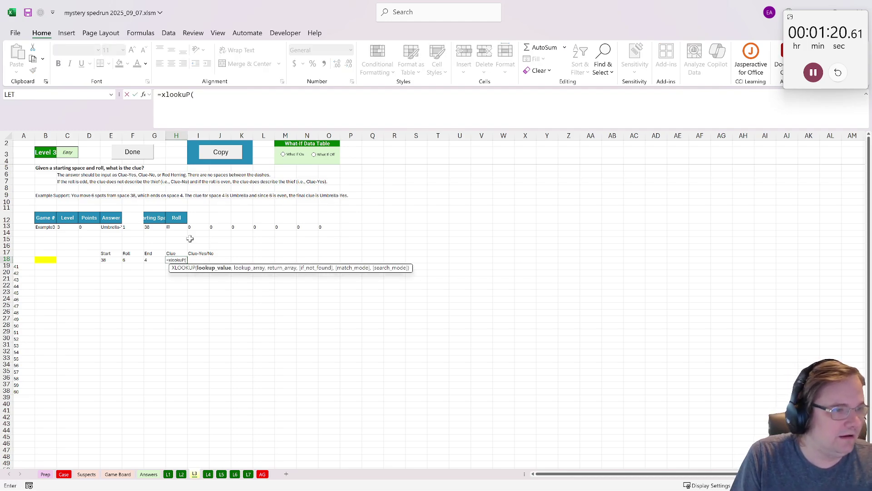
click(156, 260)
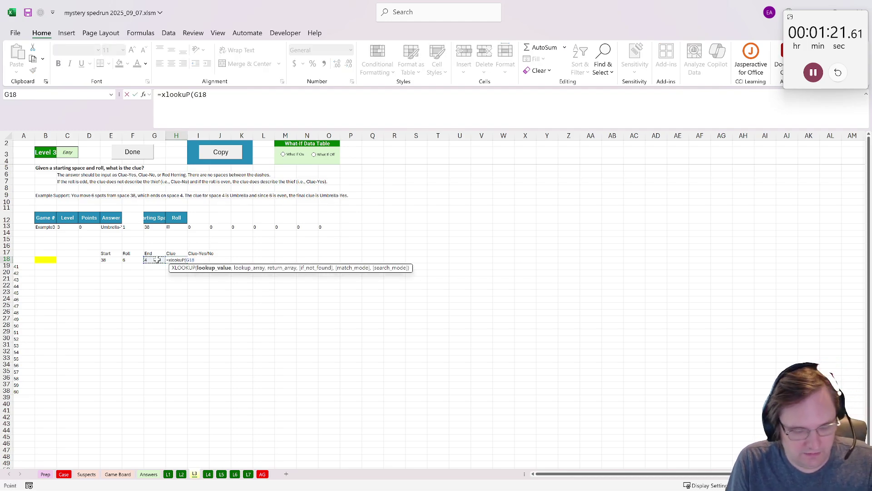
text(,)
click(118, 474)
click(272, 135)
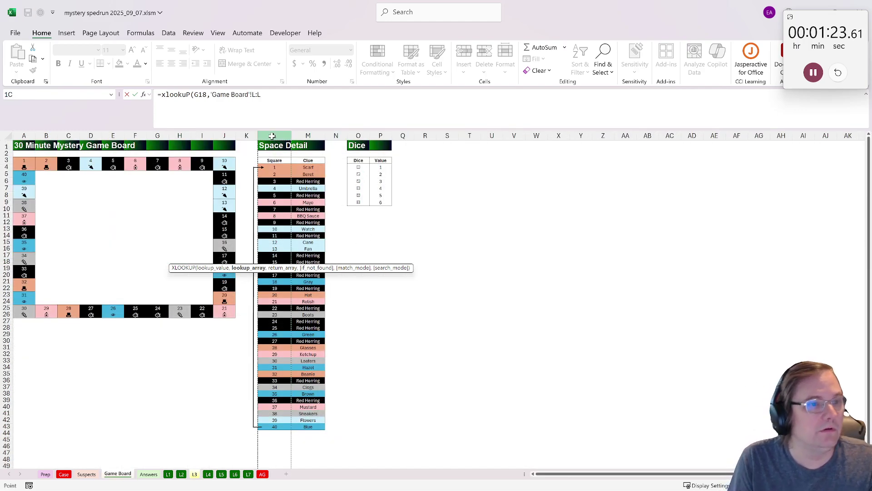
text(,)
click(308, 135)
key(Return)
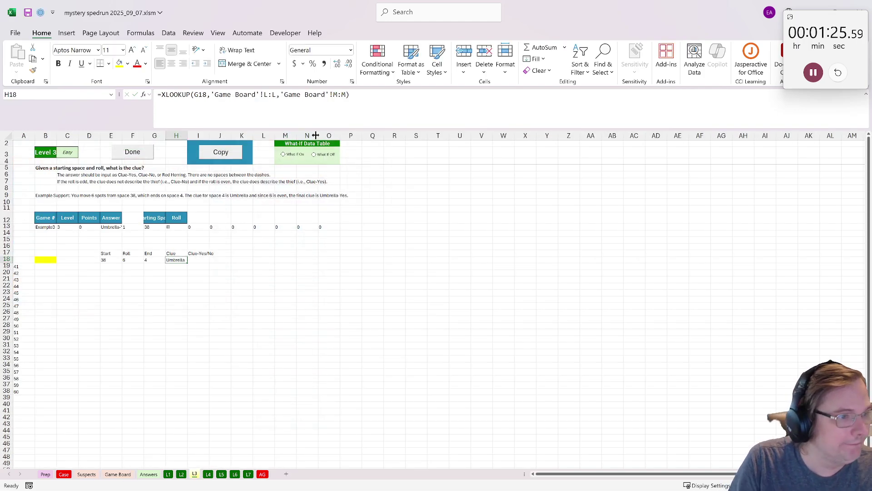
In I18 of sheet L3, build an IF formula returning H18 for "Red Herring", otherwise "No" if F18 is odd and "Yes" if not
click(200, 261)
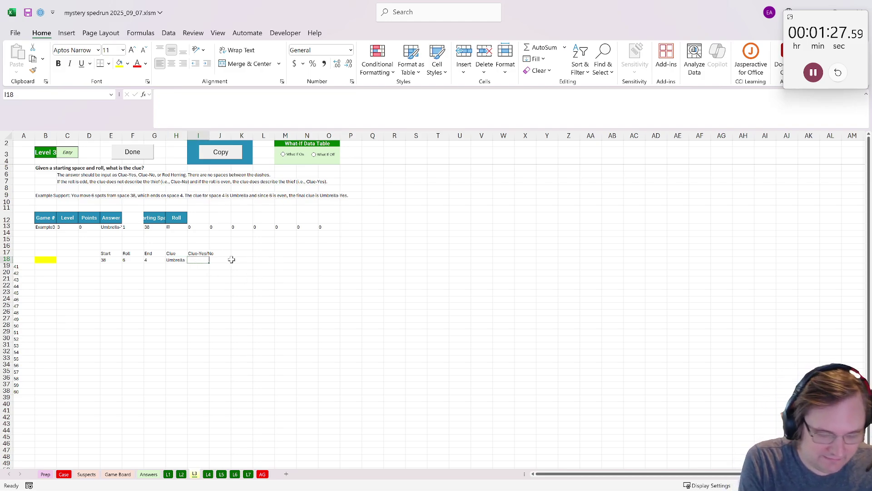
text(=if()
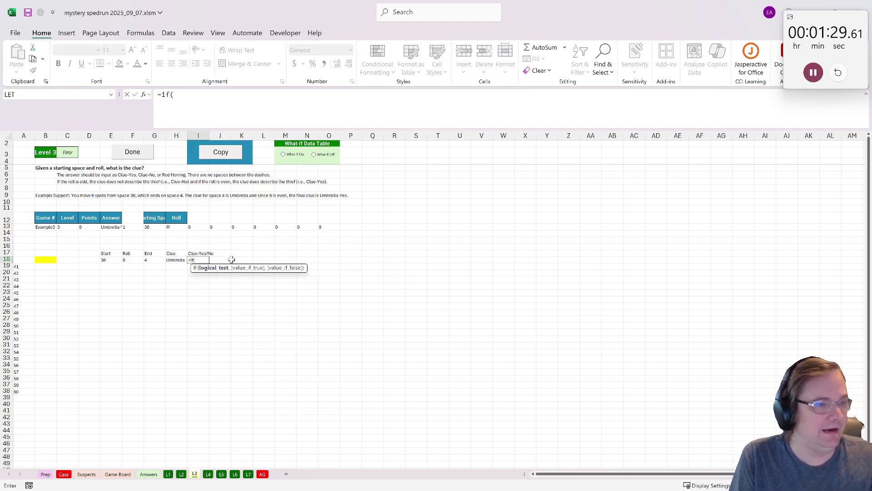
click(182, 259)
text(="Re)
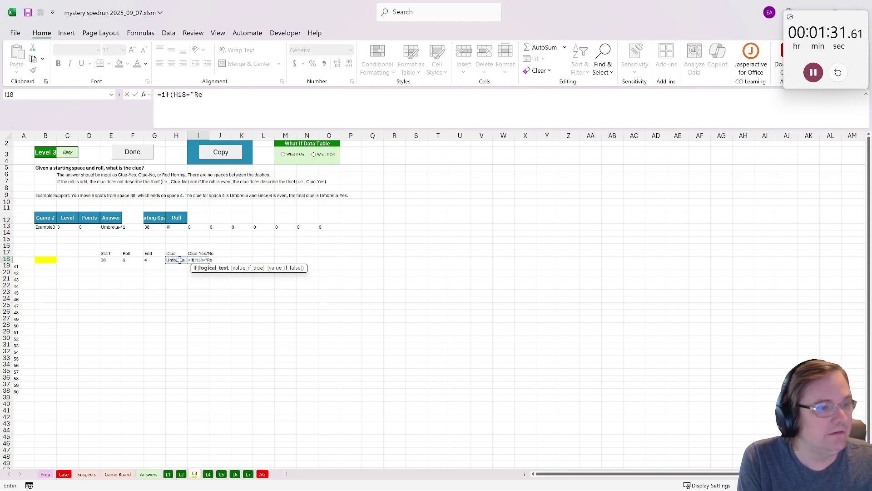
text(d Herring",)
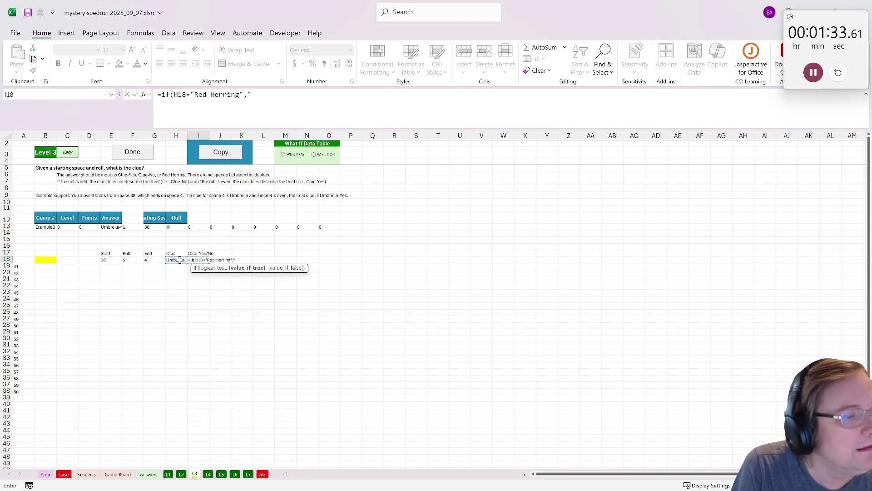
click(181, 259)
text(,)
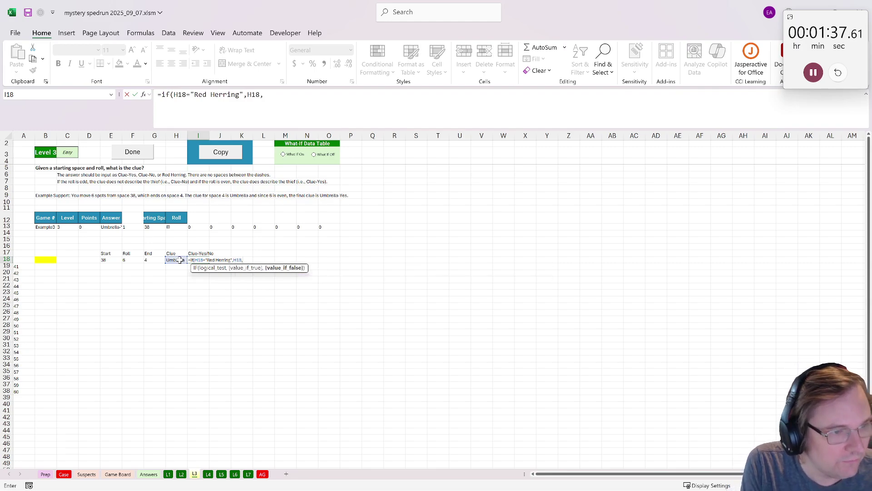
text(if(isodd()
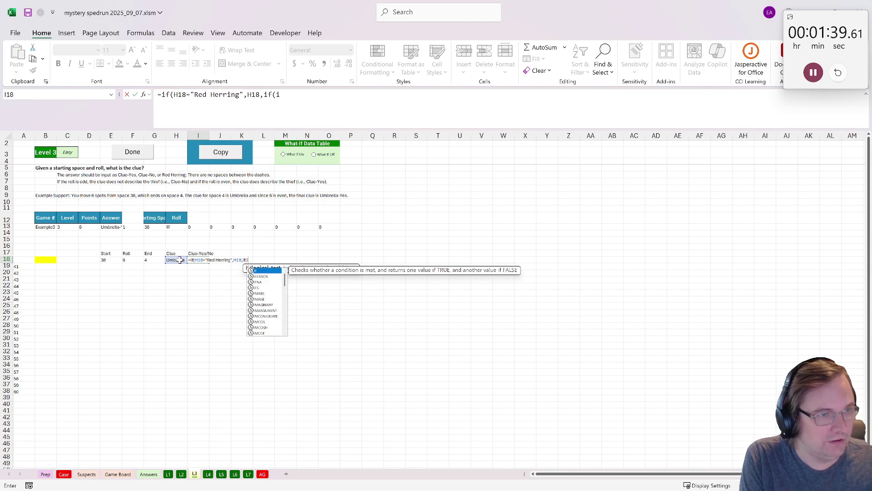
click(130, 262)
text(),"MN)
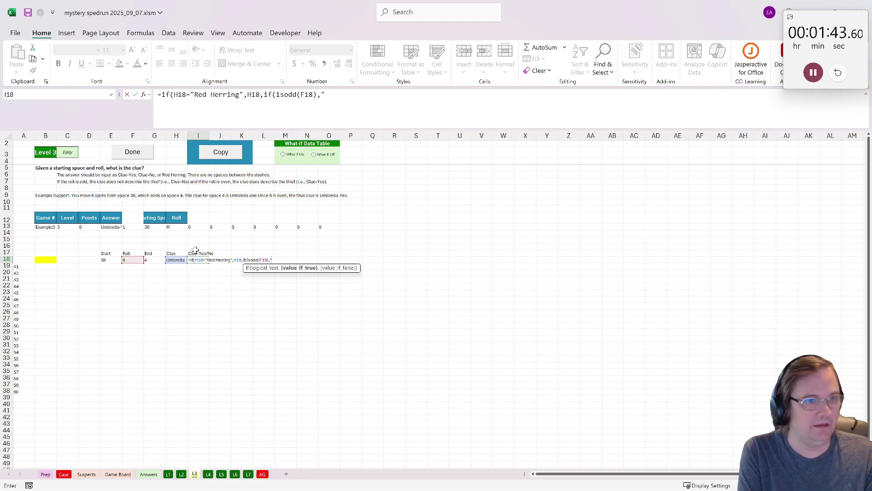
text(No)
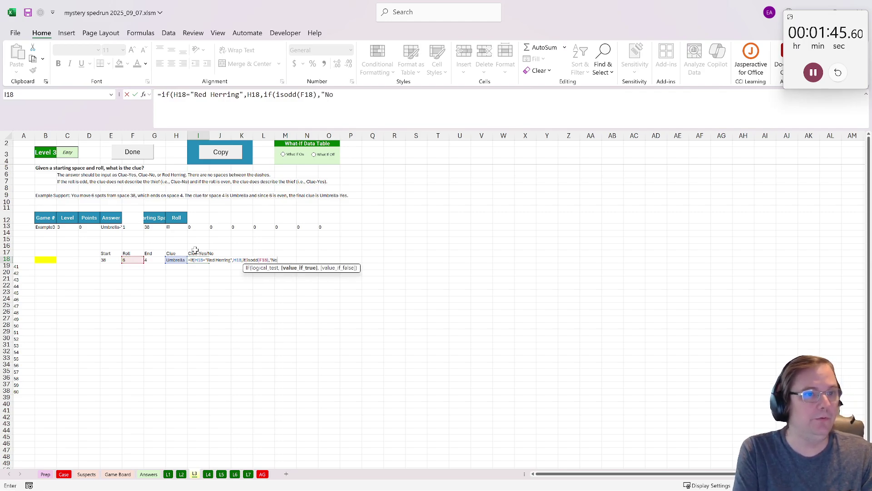
text(",)
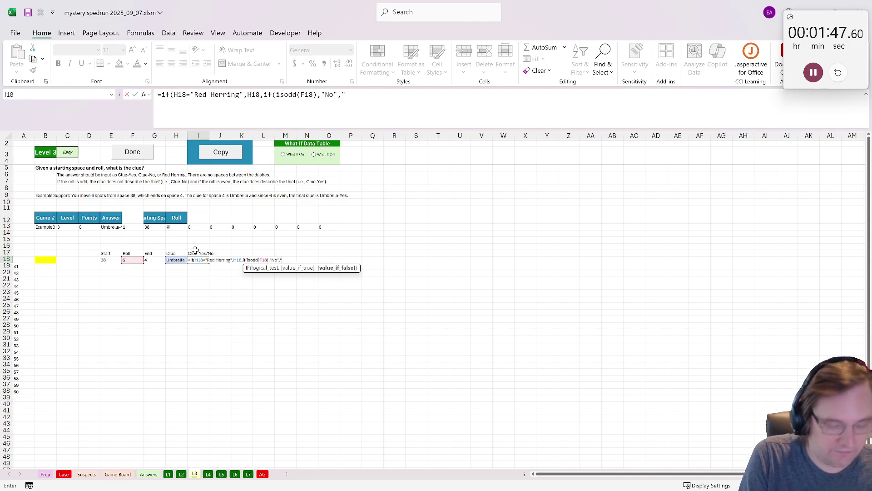
text("Yes")
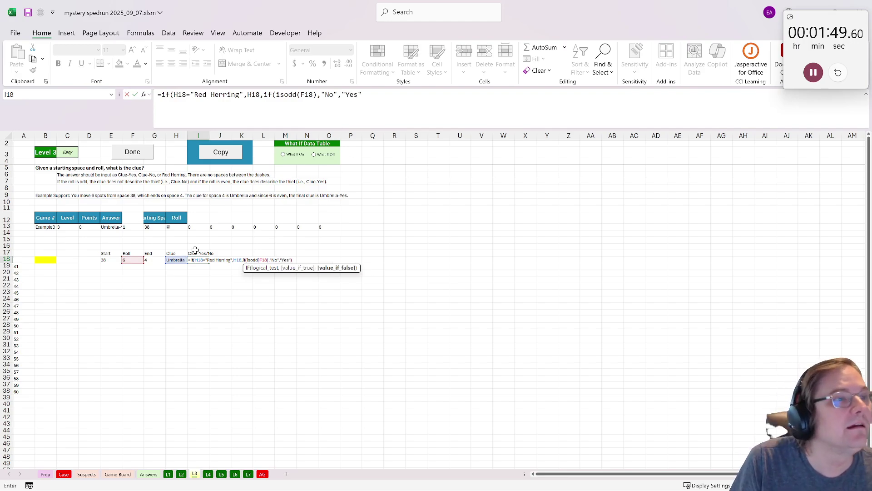
text())
Insert H18&"-"& before the nested IF in I18 and commit the formula
click(384, 97)
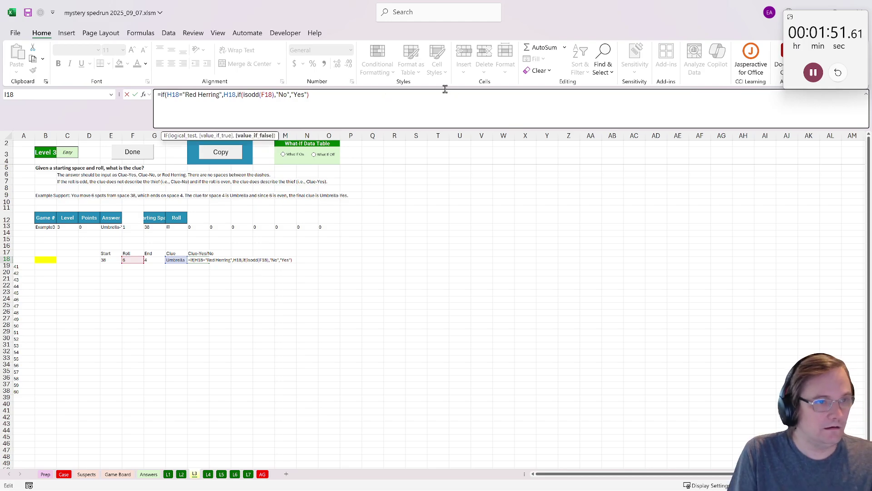
drag(231, 94, 226, 92)
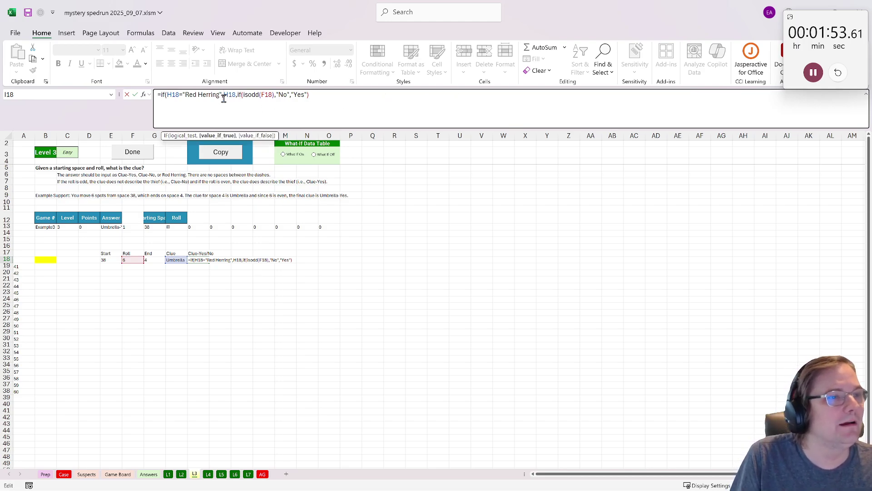
click(239, 95)
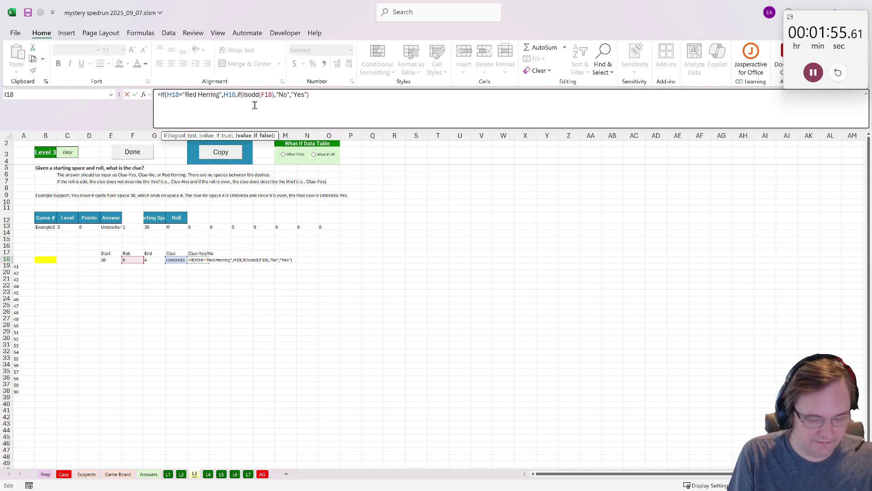
text(H18)
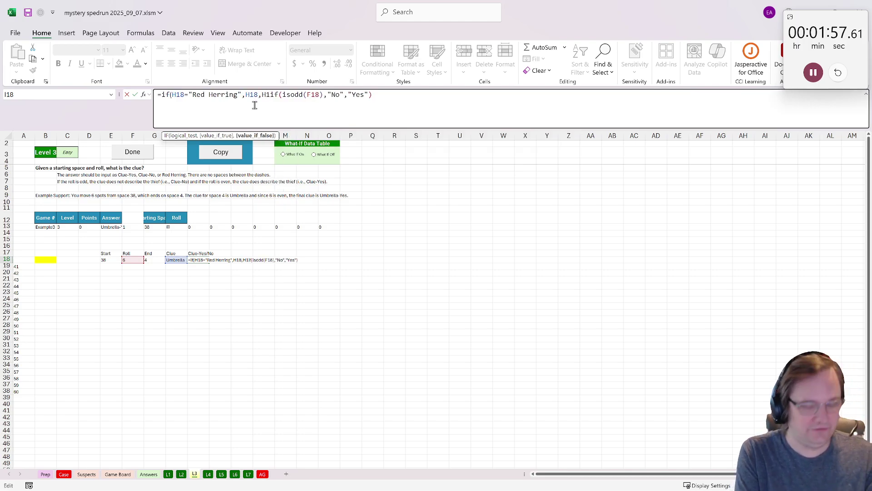
text(&)
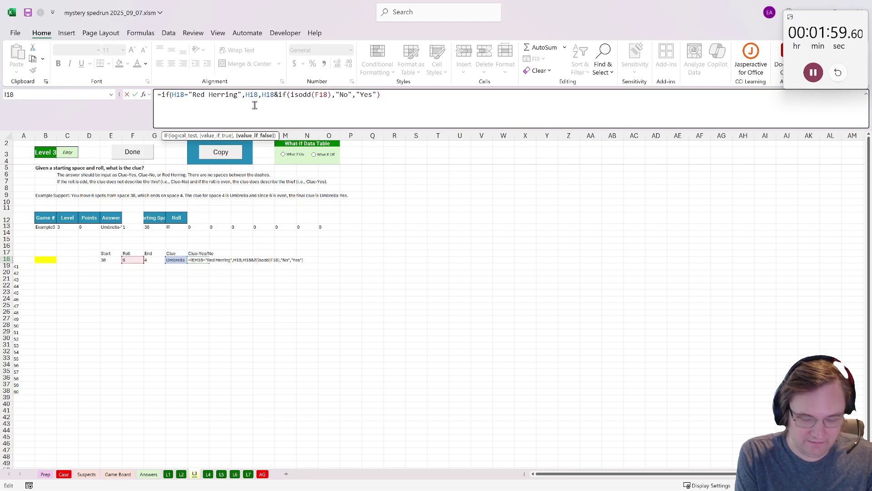
text("-"&)
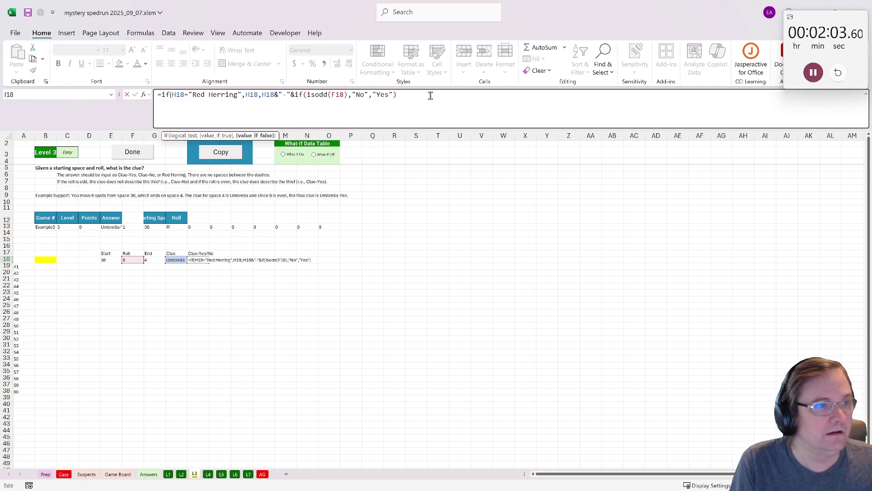
key(Return)
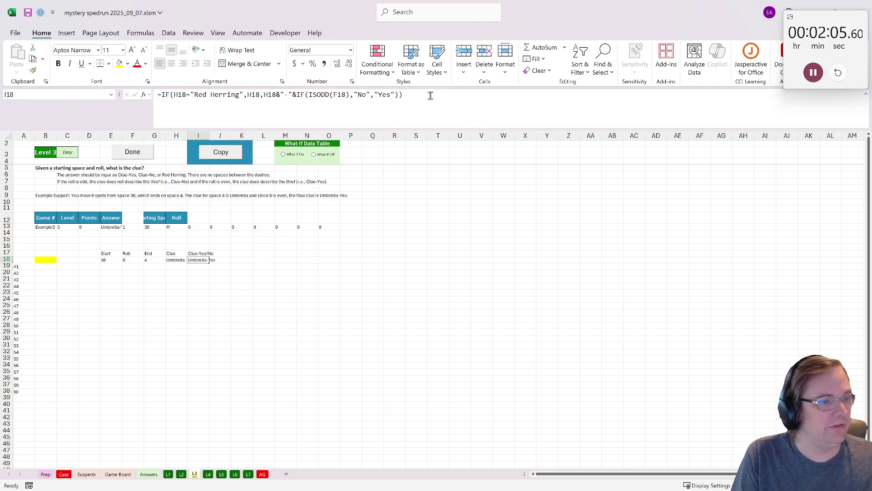
Set the Level 3 answer cell B18 to =I18 and mark the level done
click(44, 260)
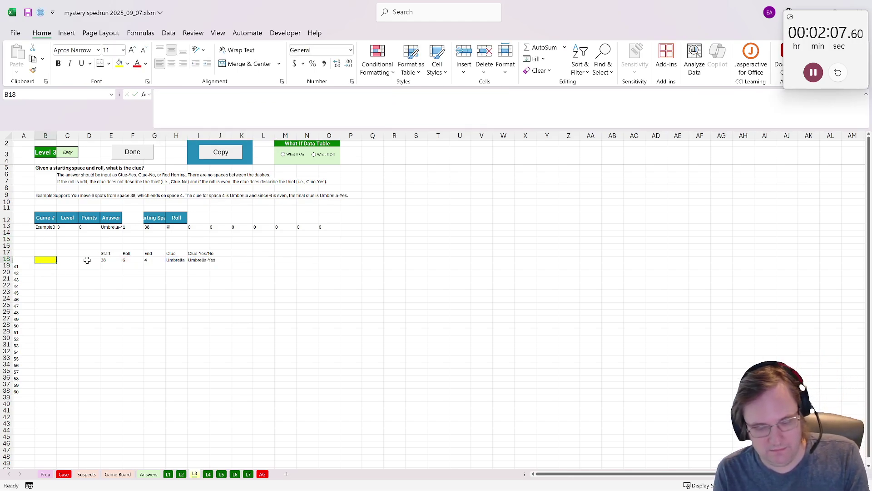
text(=)
click(199, 260)
key(Return)
click(136, 156)
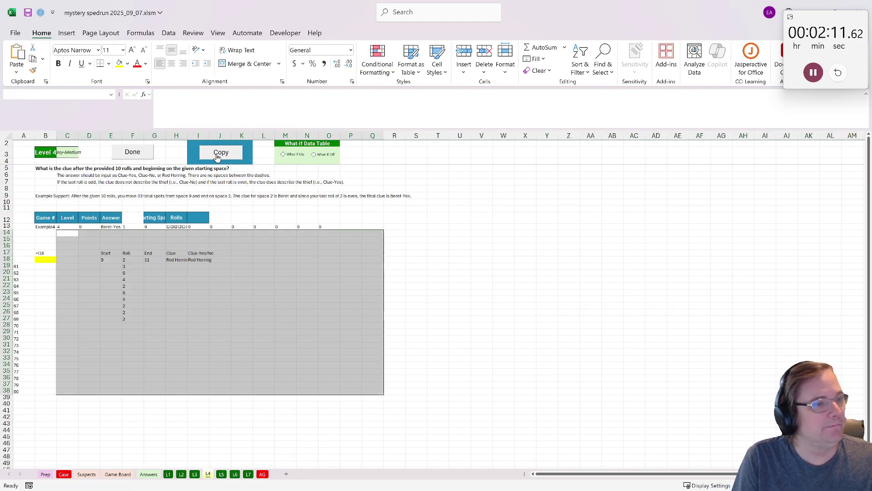
Try to chain the starting spaces on L4 by filling E18 down to E27 and setting E19 to =F18
drag(133, 260, 133, 319)
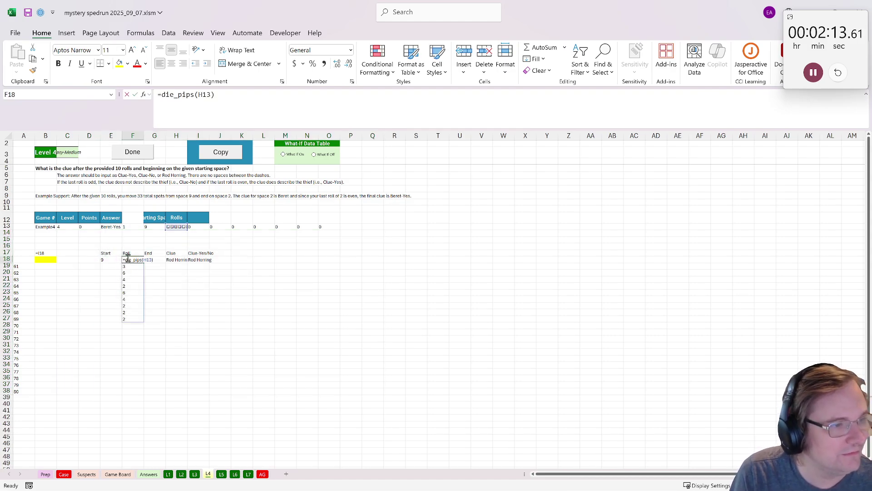
click(111, 259)
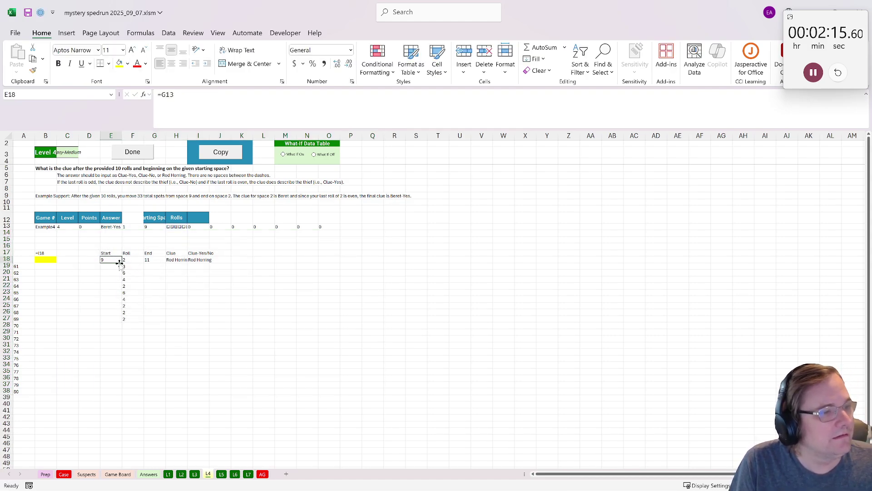
double_click(122, 263)
click(149, 261)
click(109, 268)
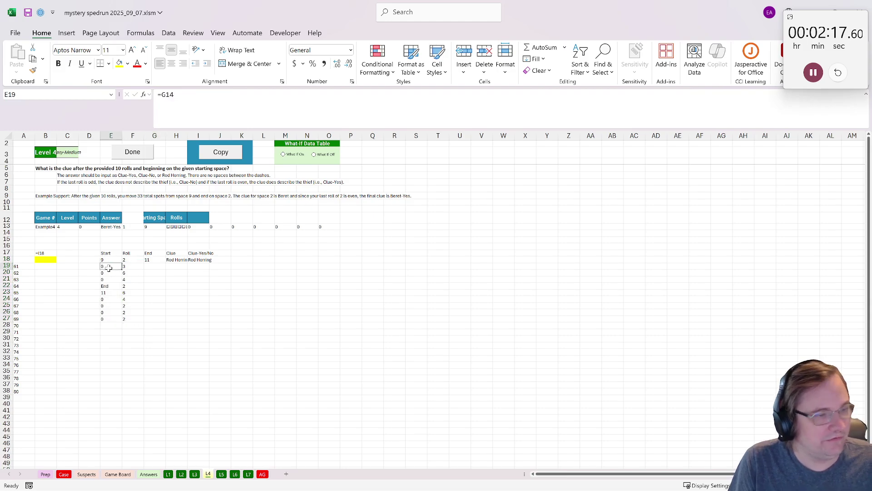
text(=f18)
key(Return)
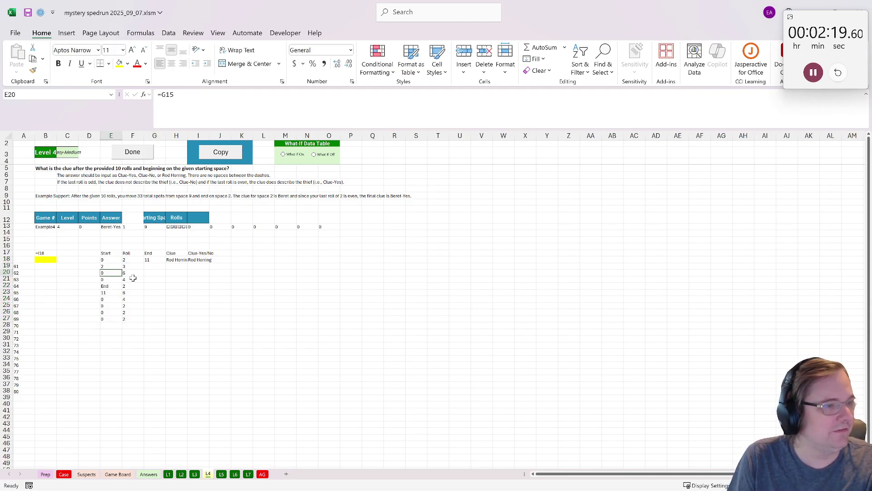
Set E19 on L4 to the previous end space with =G18 and fill it down to E27
click(111, 267)
text(=g18)
key(Return)
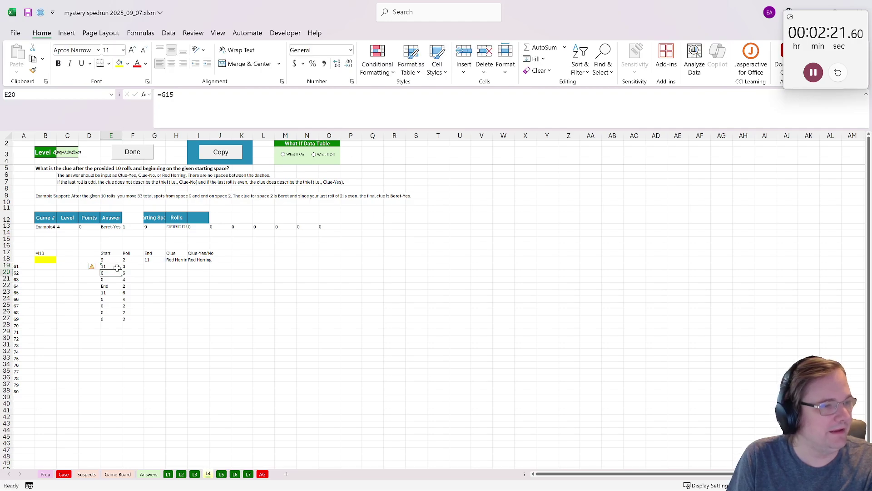
click(117, 267)
double_click(120, 270)
Copy the End, Clue and Clue-Yes/No formulas in G18:I18 down through row 27 on L4
click(151, 263)
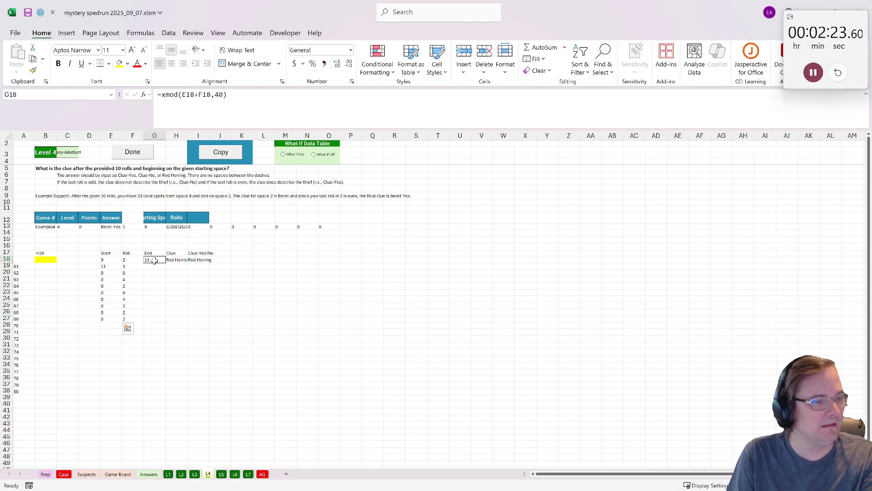
key(ctrl+c)
drag(152, 266, 151, 317)
key(ctrl+v)
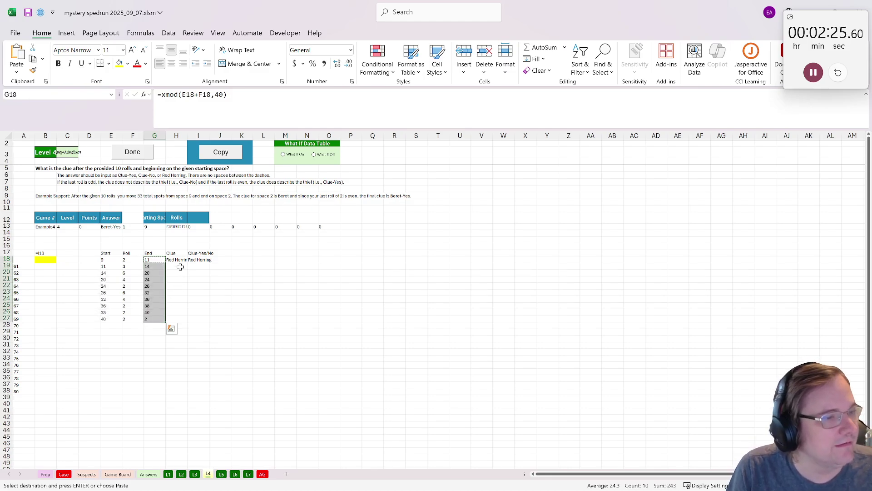
drag(178, 260, 203, 321)
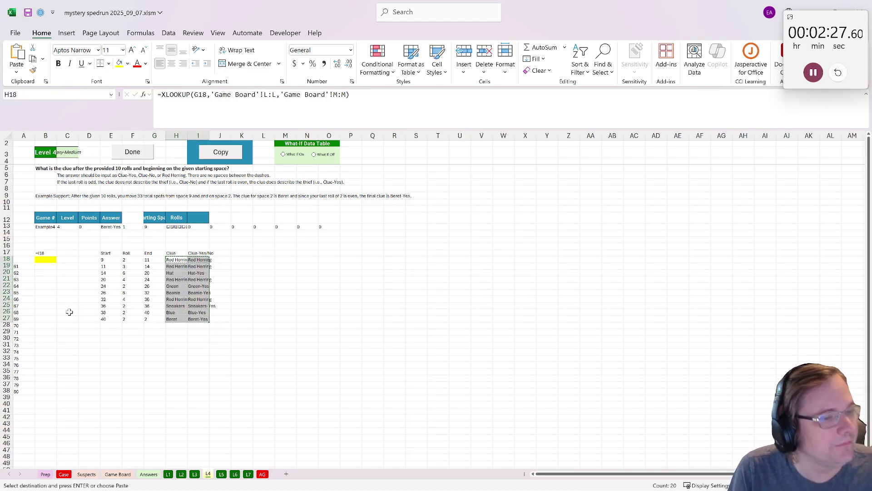
Set the Level 4 answer cell B18 to =I27 and mark the level done
click(46, 261)
text(=)
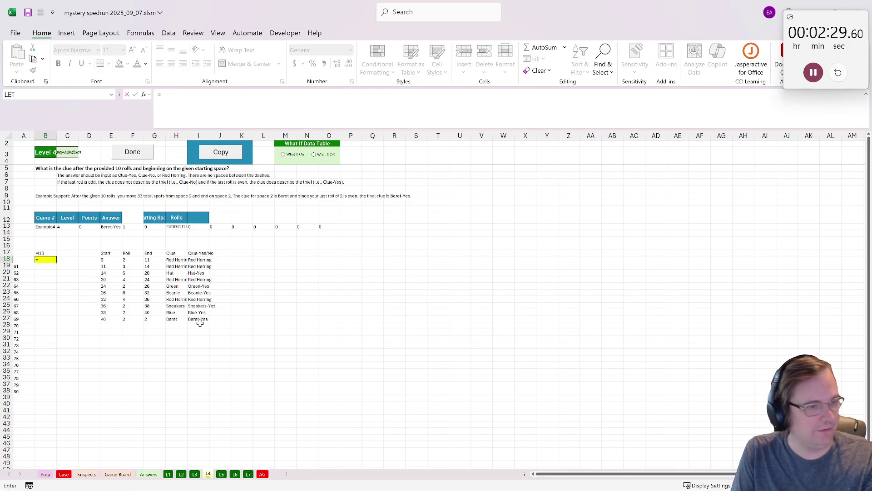
click(197, 319)
key(Return)
click(133, 152)
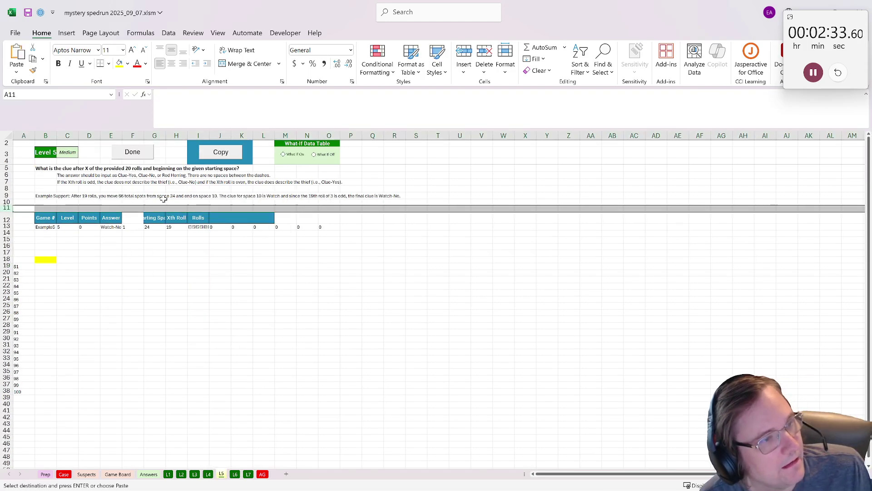
Copy the previous level's work into L5 and change the roll formula in F18 to =die_pips(I13)
click(207, 159)
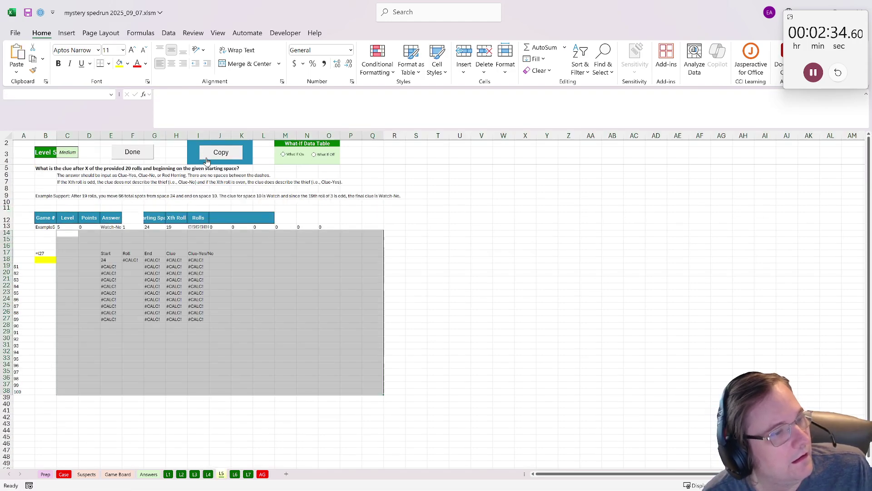
click(119, 260)
click(131, 261)
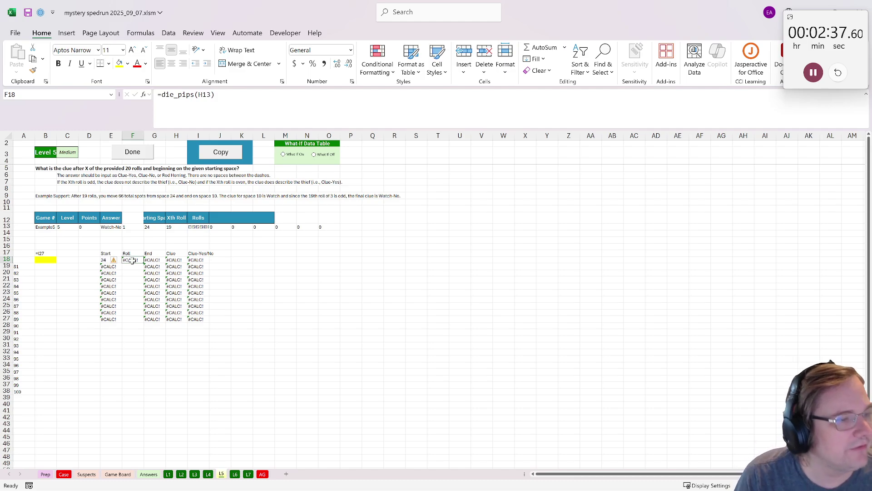
double_click(130, 261)
drag(176, 228, 198, 228)
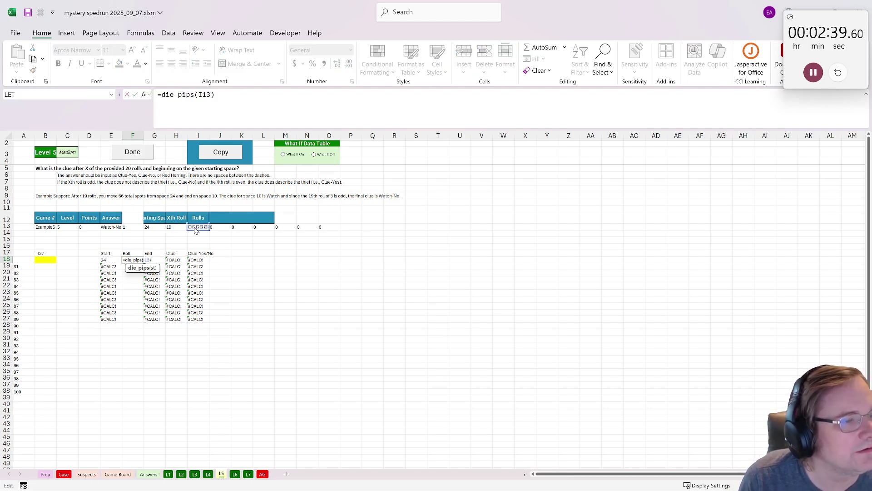
key(Return)
Extend the Start, End, Clue and Clue-Yes/No formulas on L5 from row 27 down to row 37
click(111, 319)
key(ctrl+c)
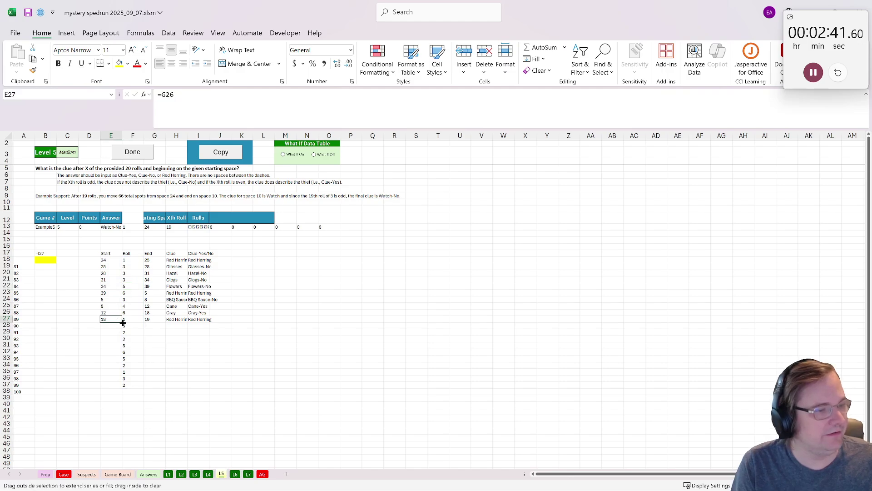
drag(111, 326, 111, 384)
key(ctrl+v)
drag(154, 319, 191, 319)
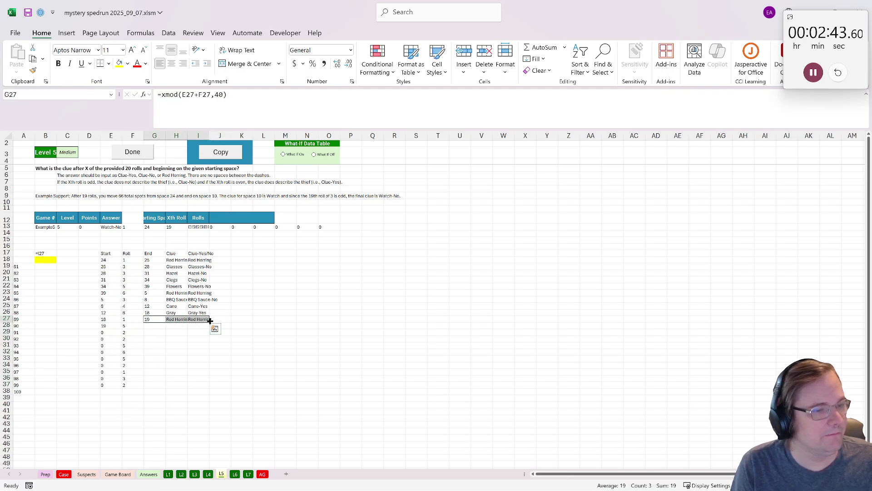
double_click(210, 323)
Set the Level 5 answer cell B18 to =XLOOKUP(H13,SEQUENCE(20),I18:I37) and mark the level done
click(46, 260)
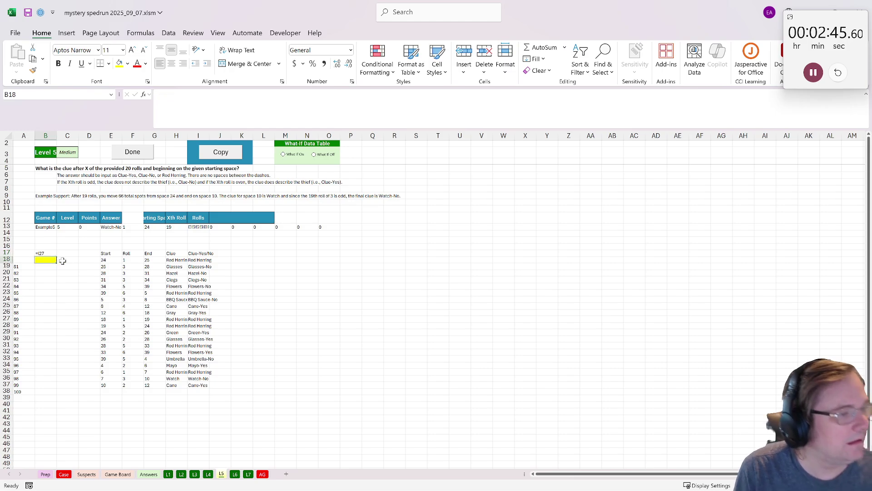
text(=xlo)
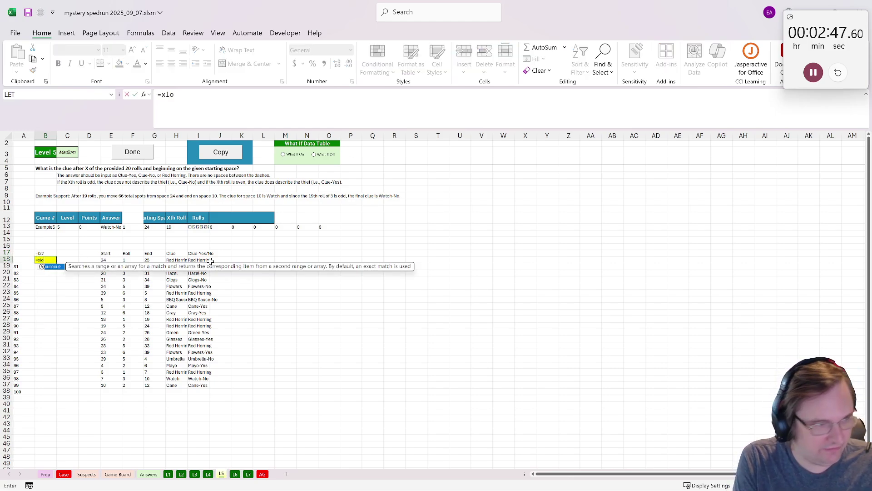
text(okup()
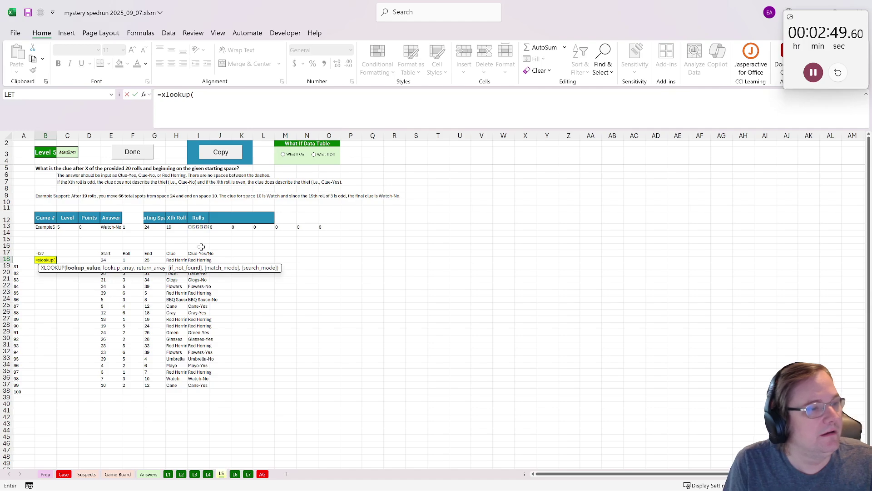
click(175, 227)
text(,se)
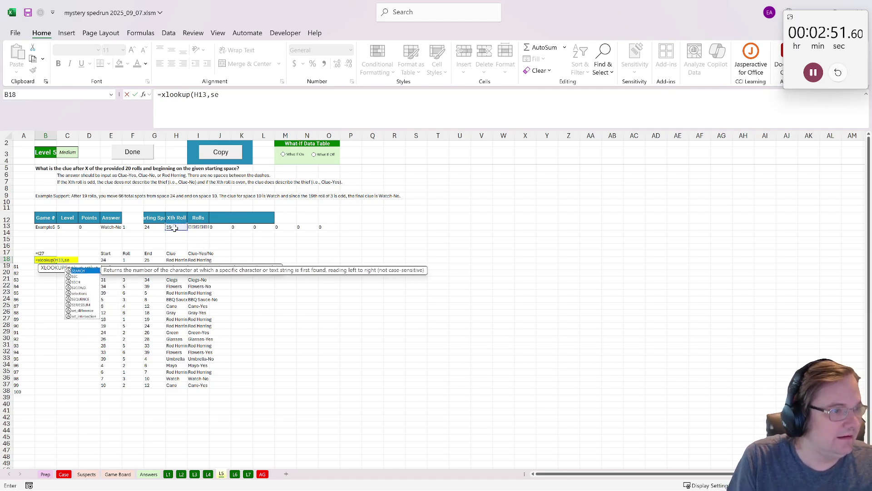
text(q)
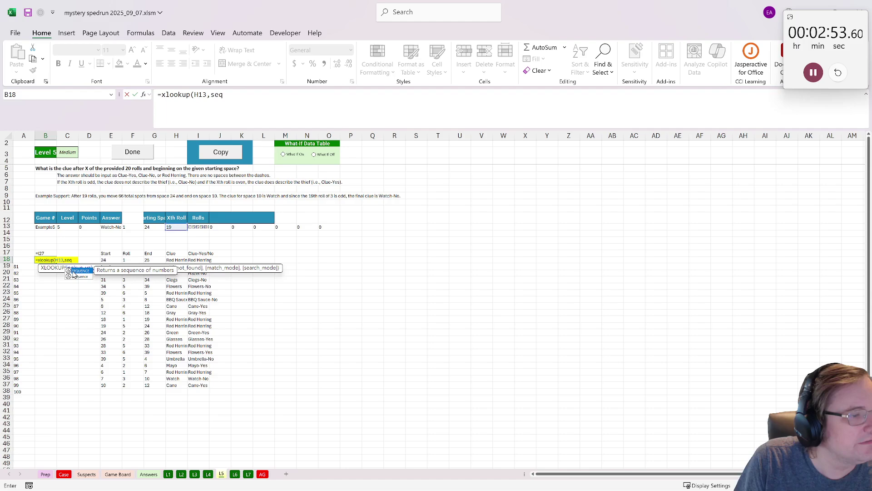
key(Tab)
text(20),)
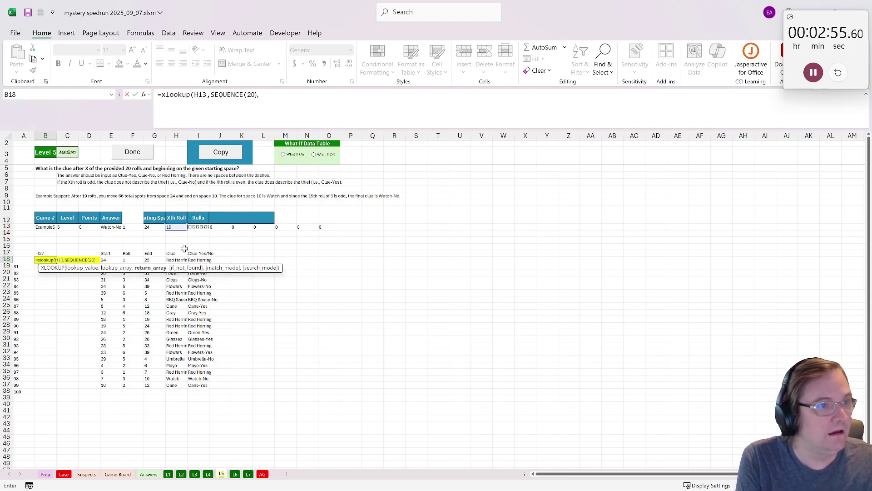
drag(201, 258, 199, 392)
text())
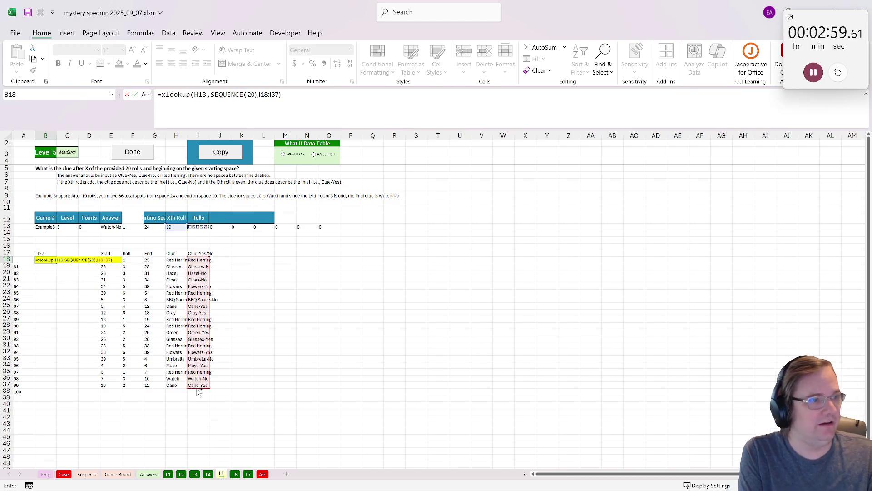
key(ctrl+Return)
click(134, 155)
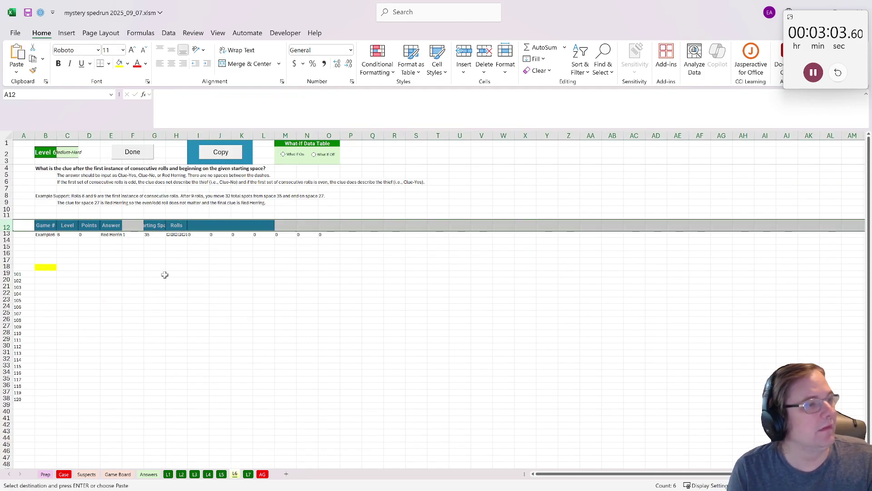
Copy the previous level's work into L6 and change the roll formula in F18 to =die_pips(H13)
click(217, 159)
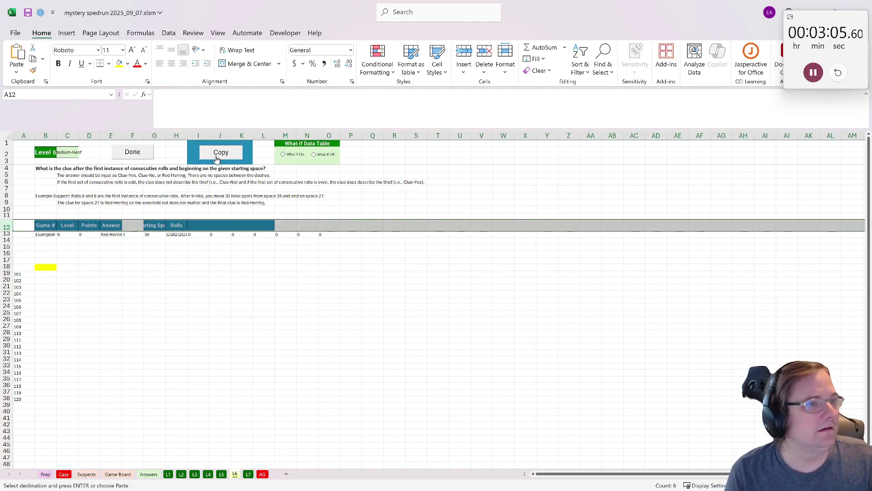
click(244, 266)
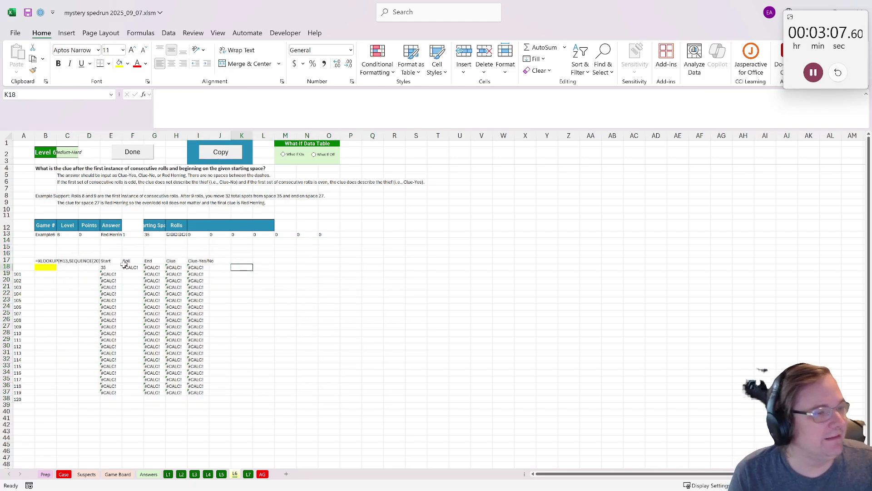
double_click(124, 264)
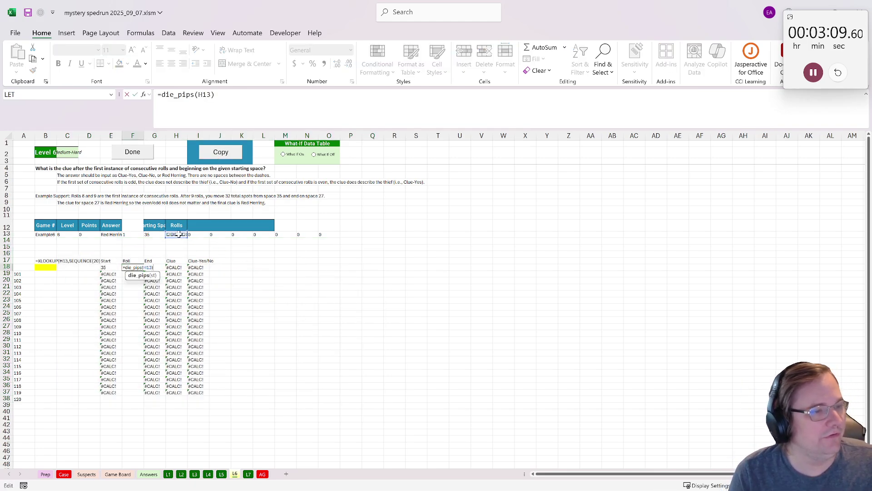
key(Return)
Autofit column I on L6 and enter the heading Done in J17
click(233, 261)
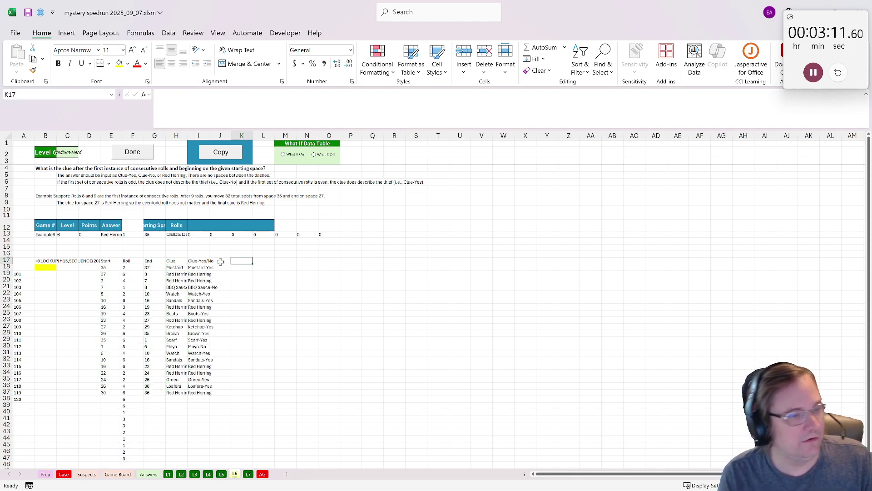
click(220, 262)
double_click(209, 135)
text(D)
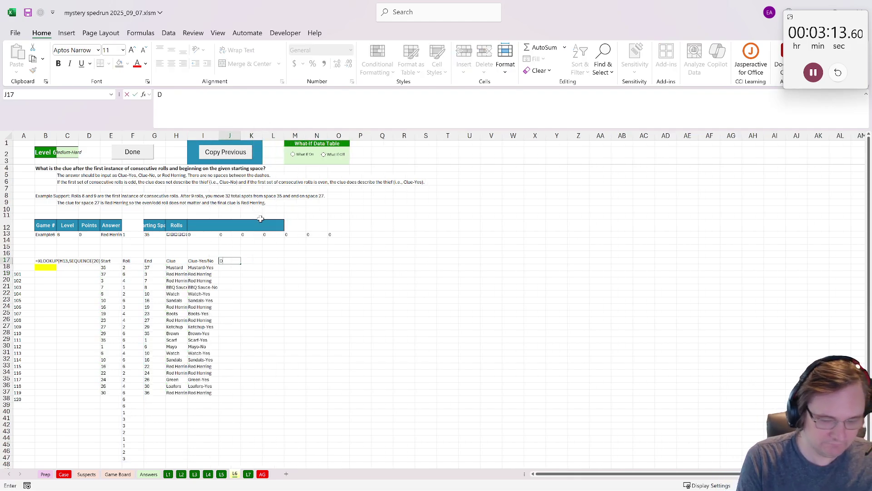
text(one)
key(Return)
Enter =IF(F18=F17,1,0) in J18 to flag consecutive equal rolls and fill it down to row 47
text(=if()
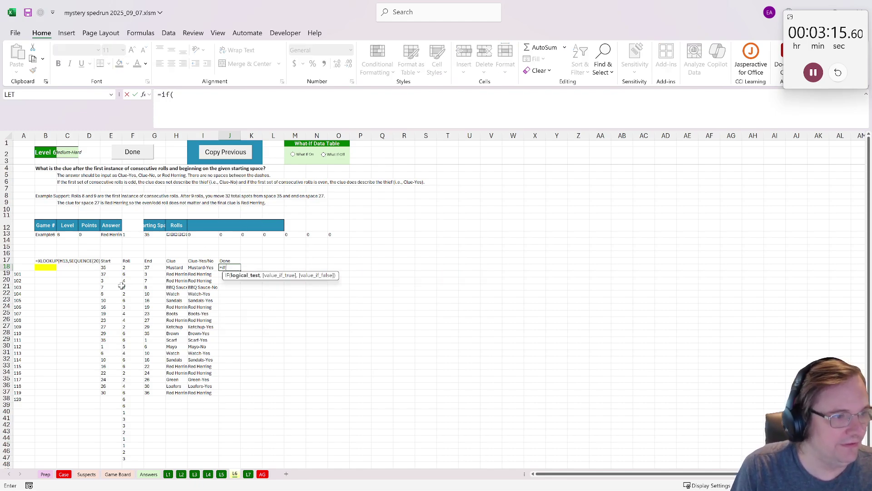
click(133, 267)
text(=)
click(127, 261)
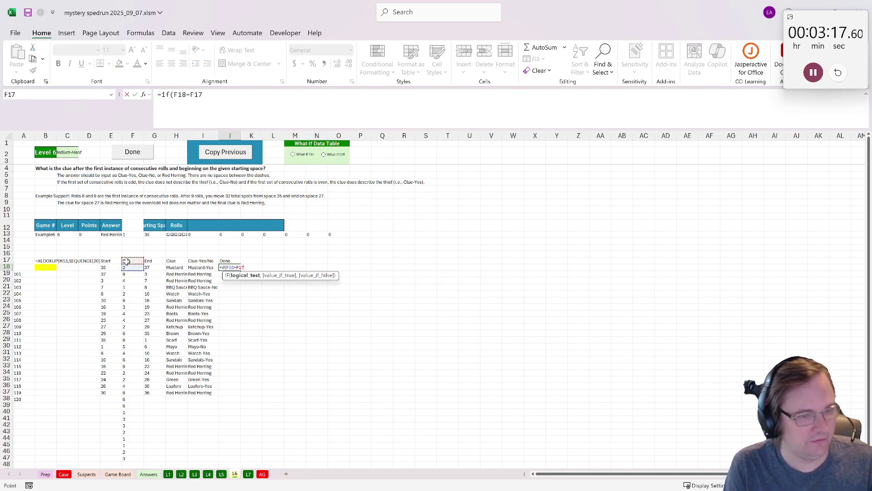
text(,1,0)
key(ctrl+Return)
key(ctrl+c)
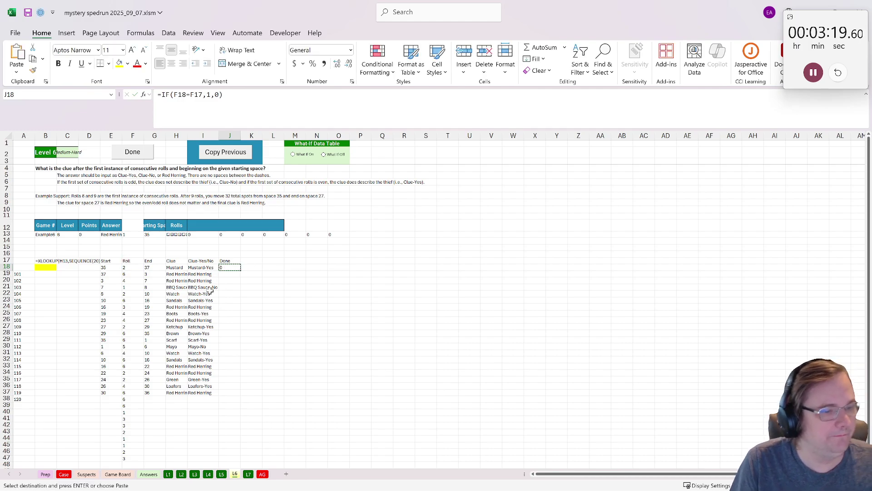
double_click(240, 270)
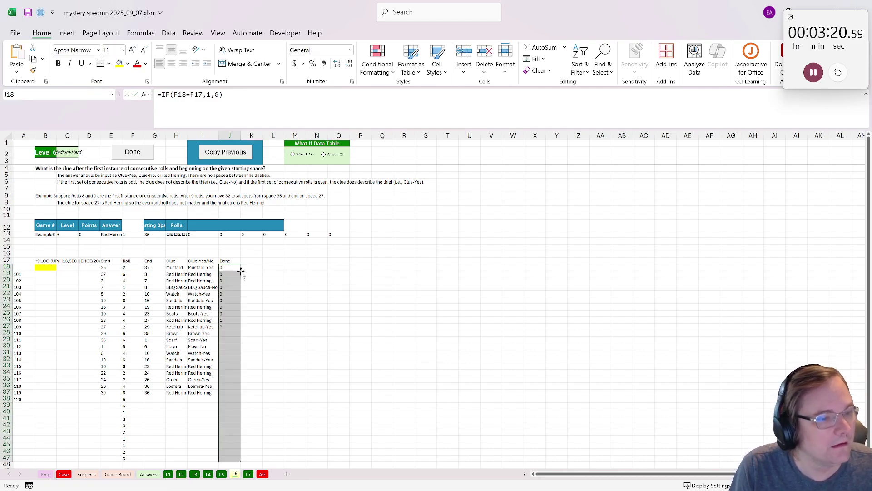
Set the Level 6 answer cell B18 to =XLOOKUP(1,J18:J37,I18:I37) and mark the level done
click(48, 266)
text(=xl)
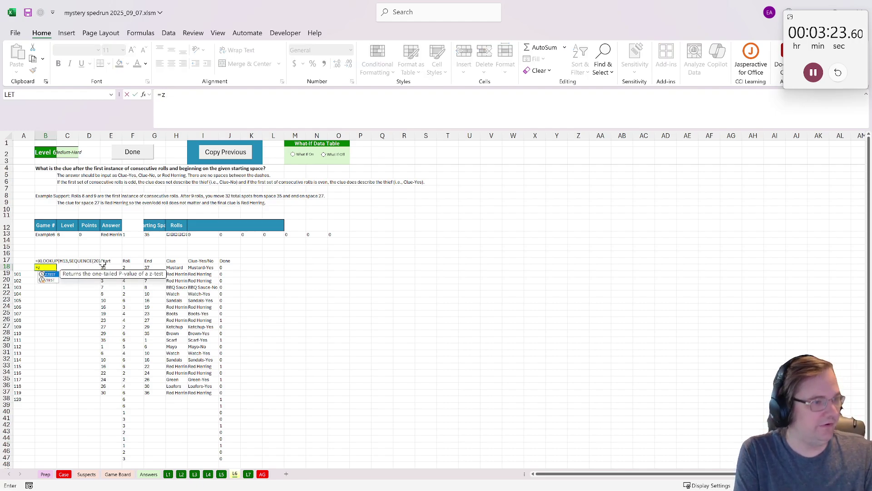
text(ookup(1)
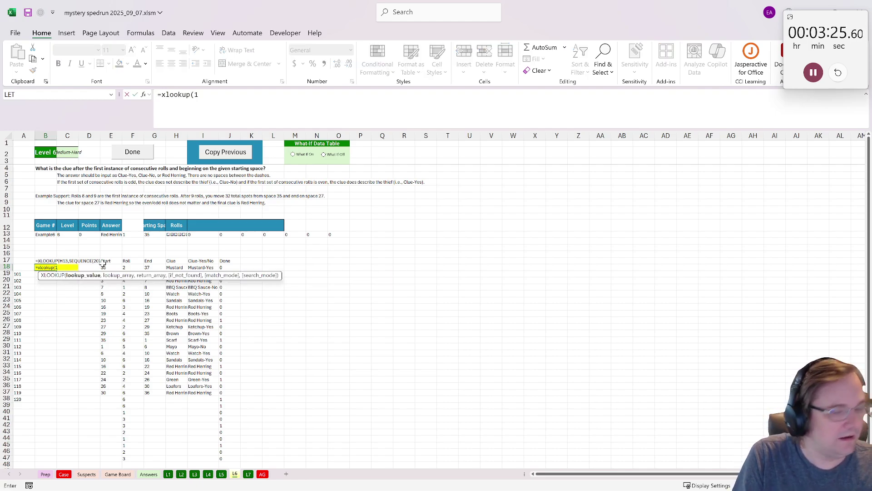
text(,)
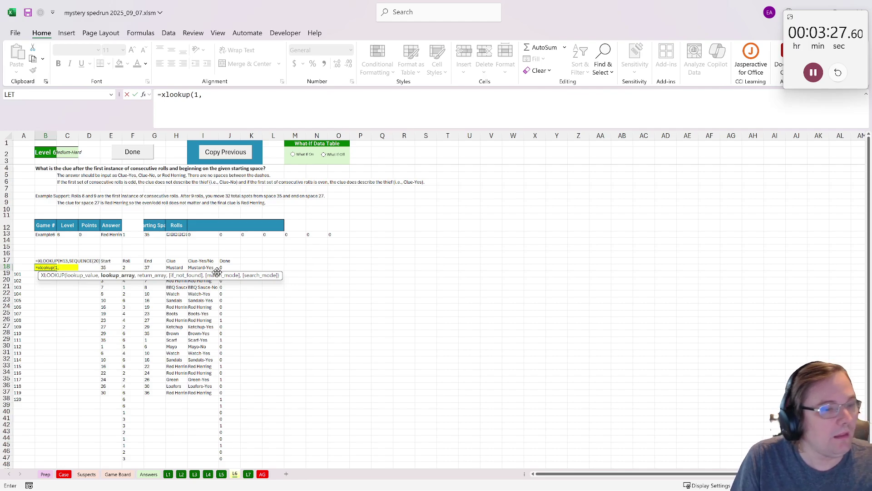
drag(230, 268, 198, 273)
text(,)
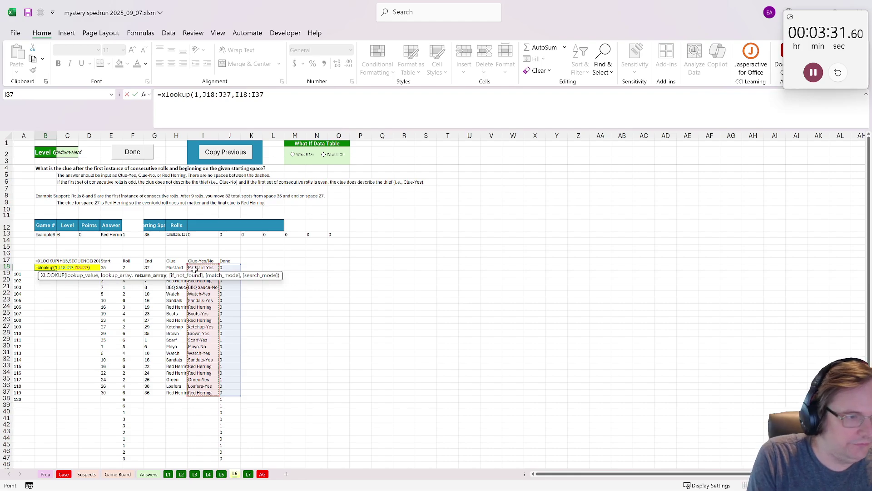
key(ctrl+Return)
click(126, 156)
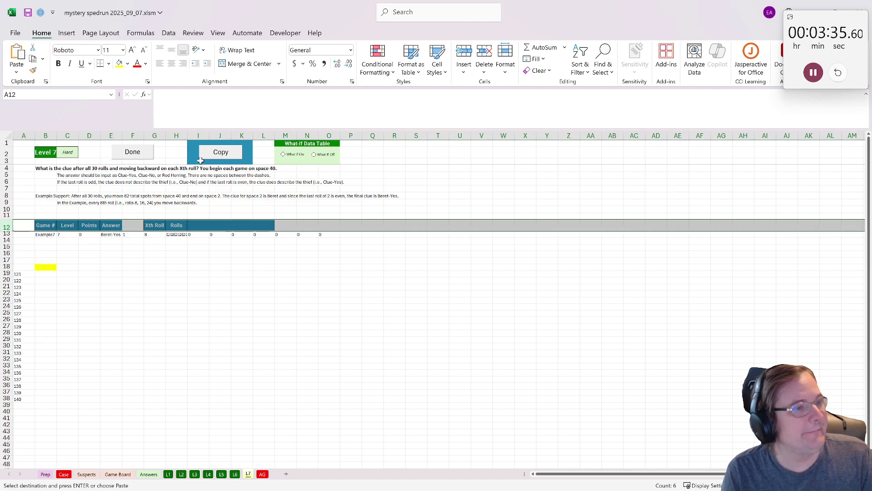
Copy the previous level's work into L7 and move the End-to-Done block G17:J37 one column over to H17:K37
click(211, 156)
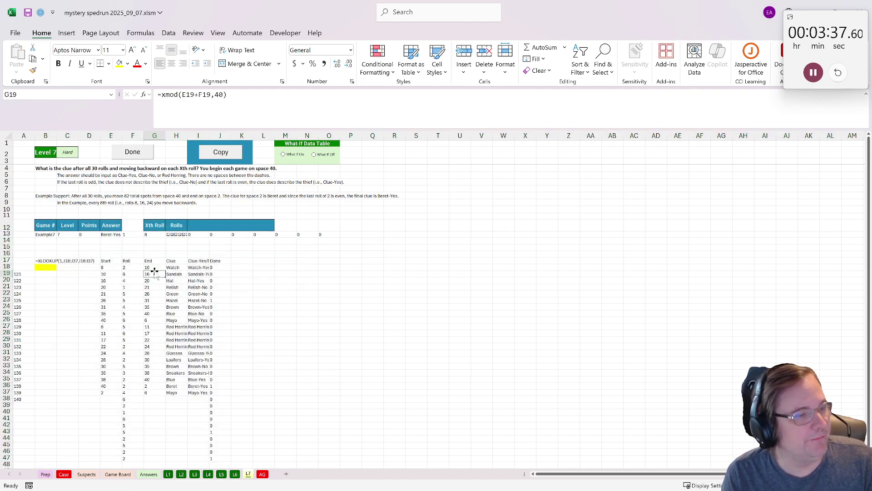
click(135, 267)
drag(148, 261, 236, 399)
key(ctrl+c)
click(179, 268)
click(174, 262)
key(ctrl+v)
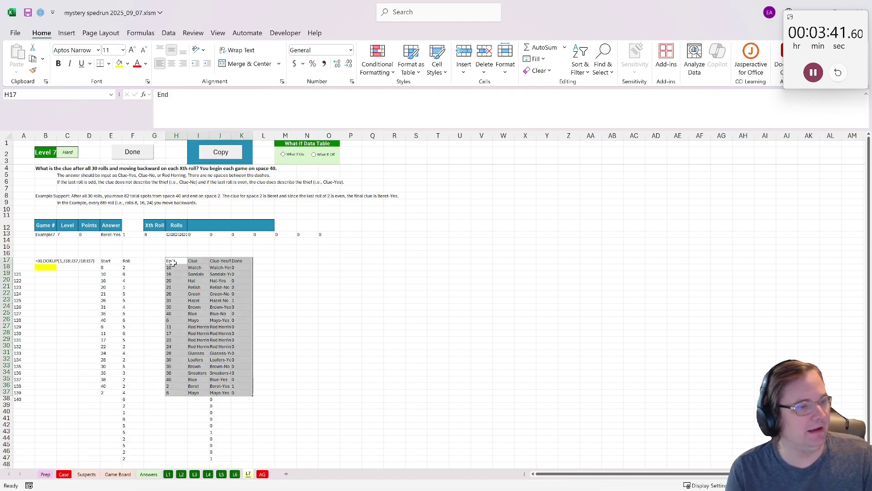
Enter the heading Roll2 in the emptied cell G17 on L7
click(150, 261)
text(Roll2)
key(Return)
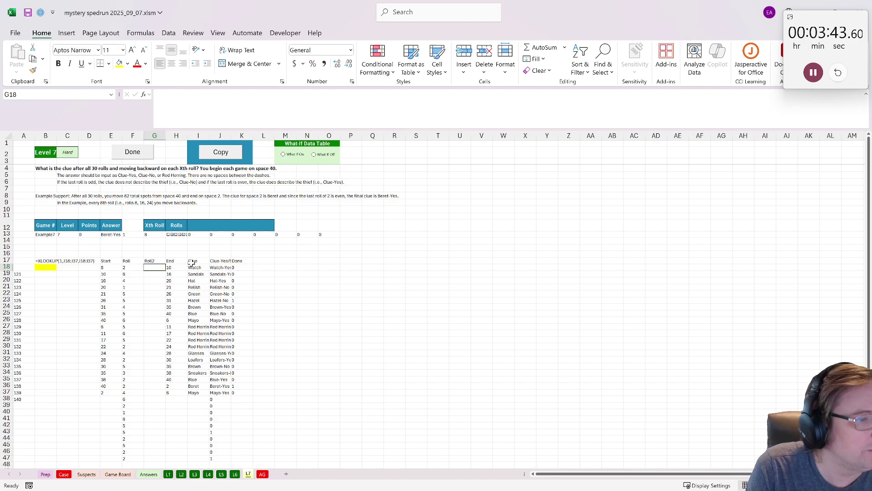
text(=)
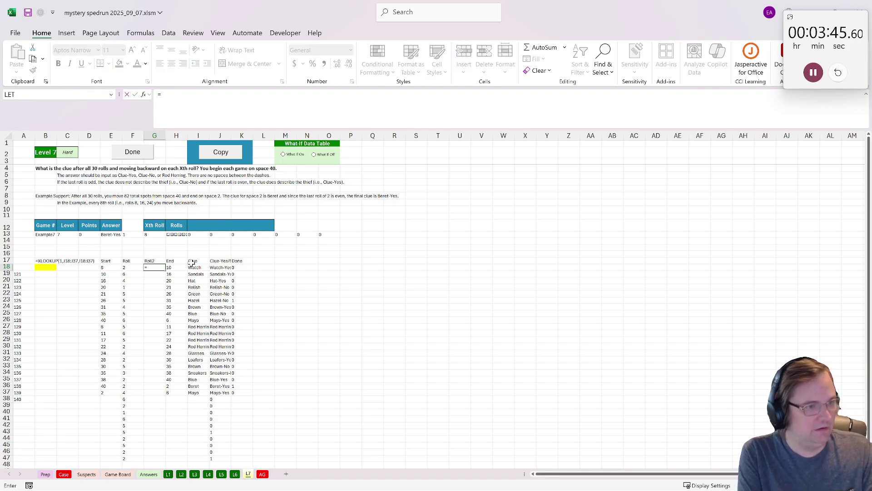
text(mod()
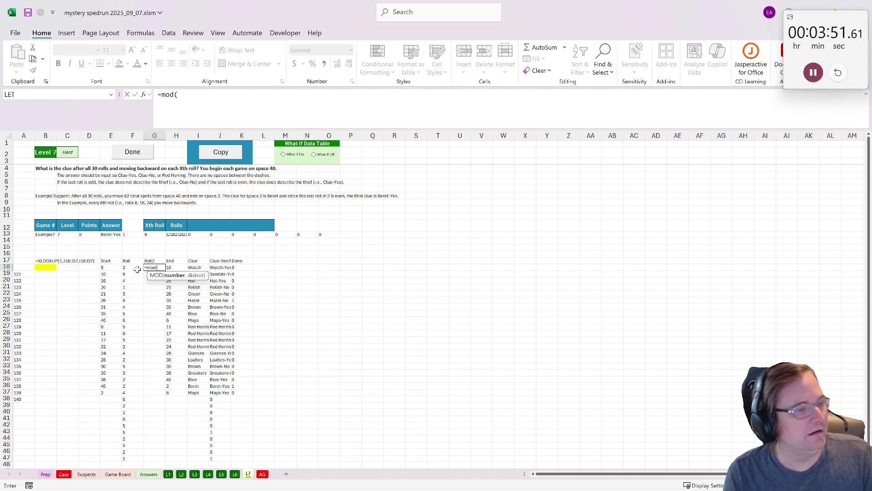
key(Escape)
Number the 30 rolls beside the Start column by entering =SEQUENCE(30) in D18
click(90, 267)
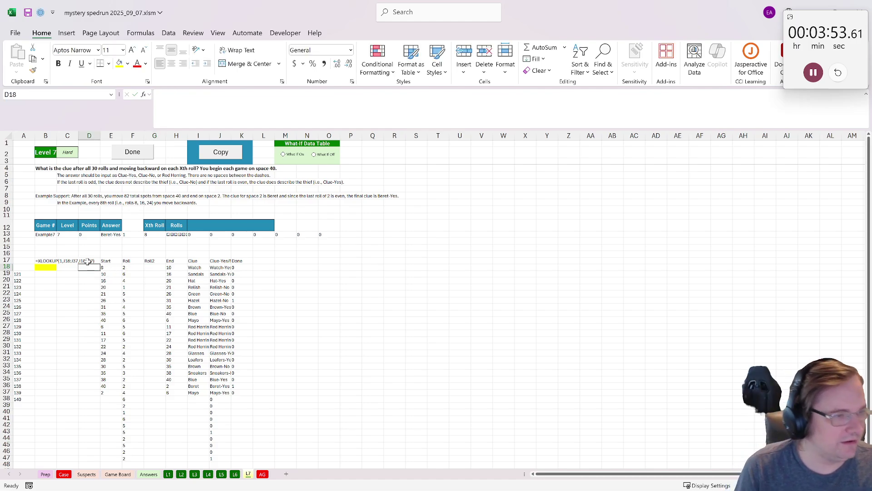
text(=eq)
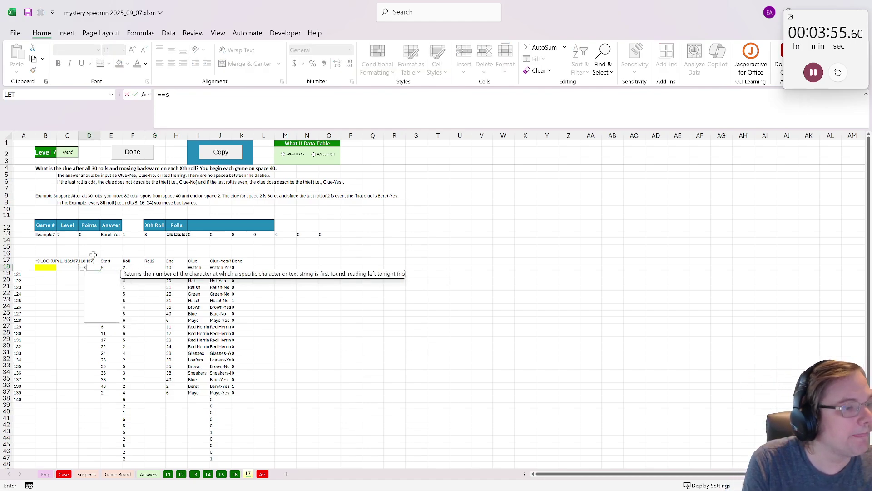
key(BackSpace)
key(BackSpace)
text(se)
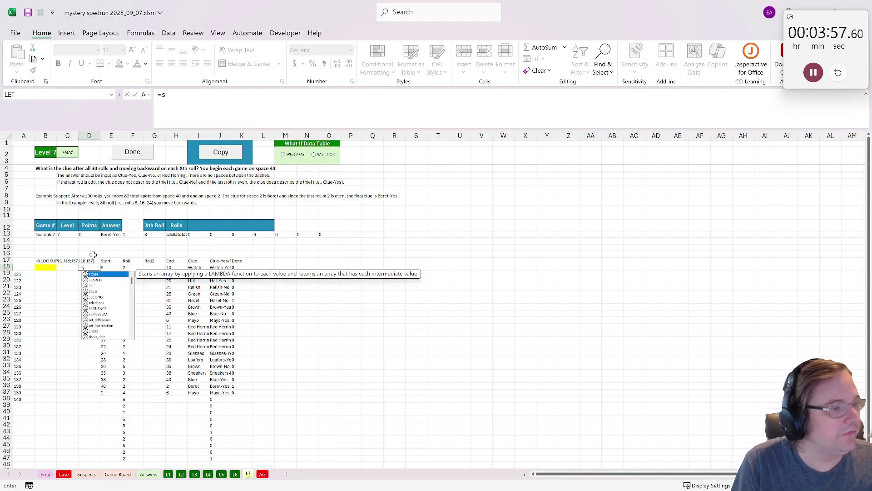
text(q)
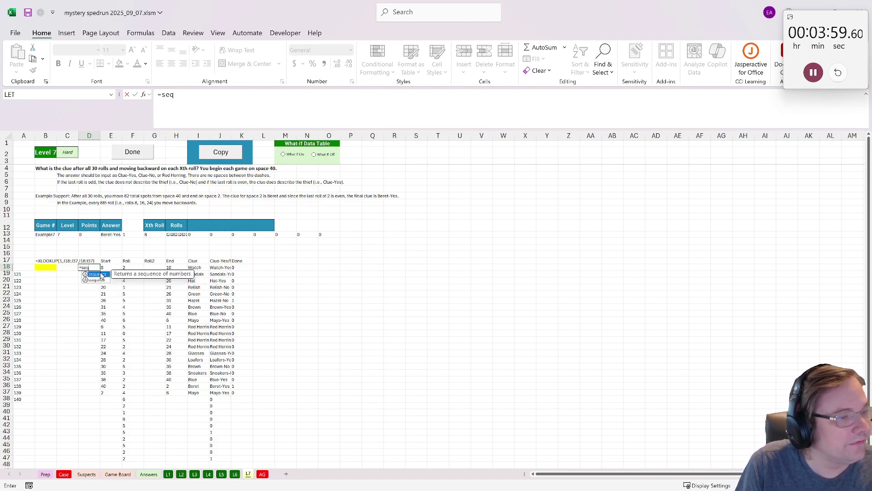
key(Tab)
text(30)
key(Return)
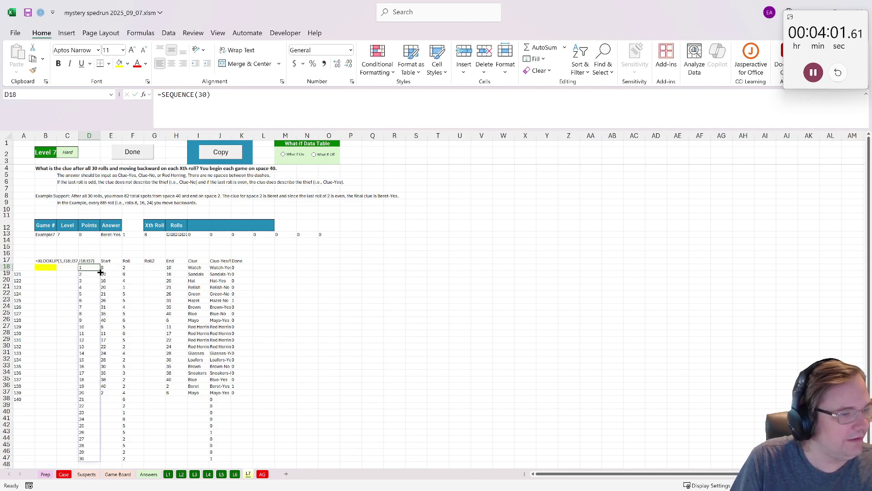
Extend the Start, End, Clue and Clue-Yes/No formulas on L7 from row 37 down to row 47
scroll(140, 280, down, 1)
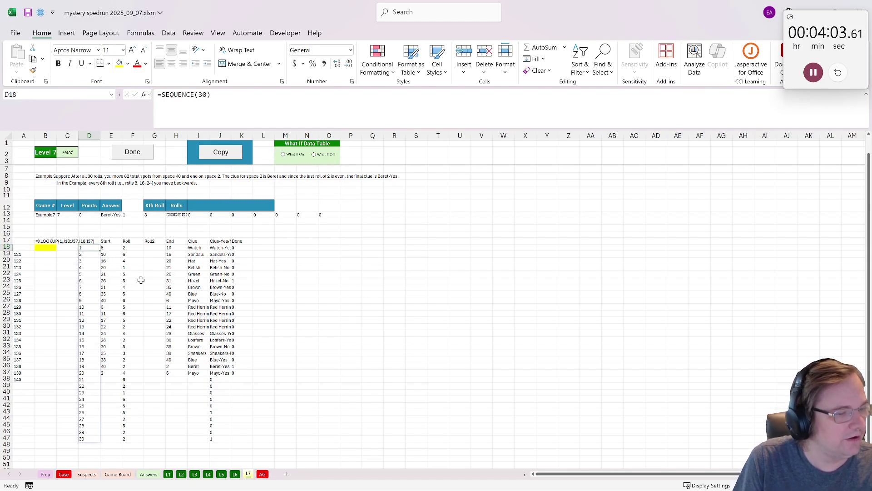
click(117, 373)
double_click(121, 375)
drag(170, 372, 199, 373)
double_click(210, 376)
click(220, 372)
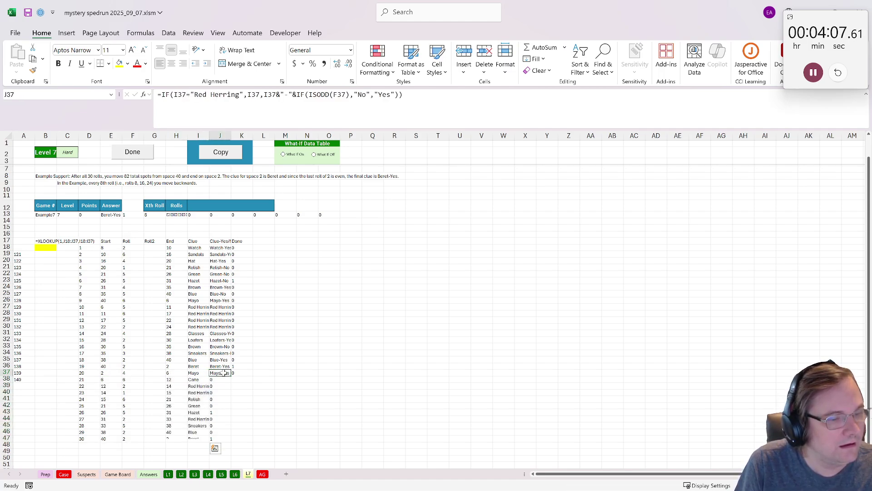
double_click(231, 376)
scroll(146, 322, up, 1)
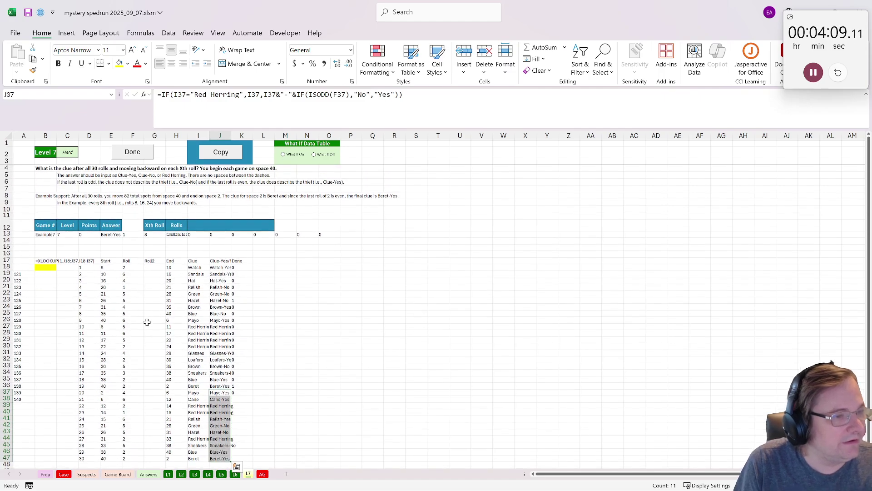
Enter =IF(MOD(D18,$G$13)=0,-F18,F18) in G18 to negate every Xth roll, and fill it down the Roll2 column to row 47
click(149, 268)
text(=if()
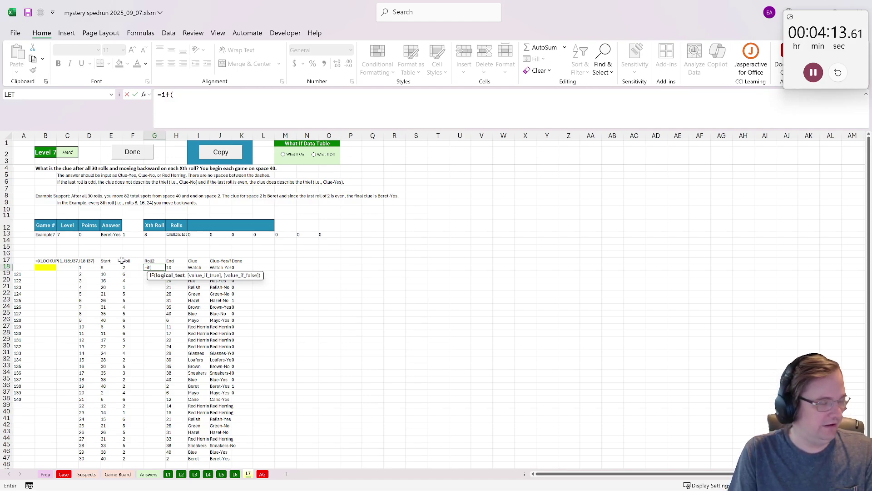
text(mod()
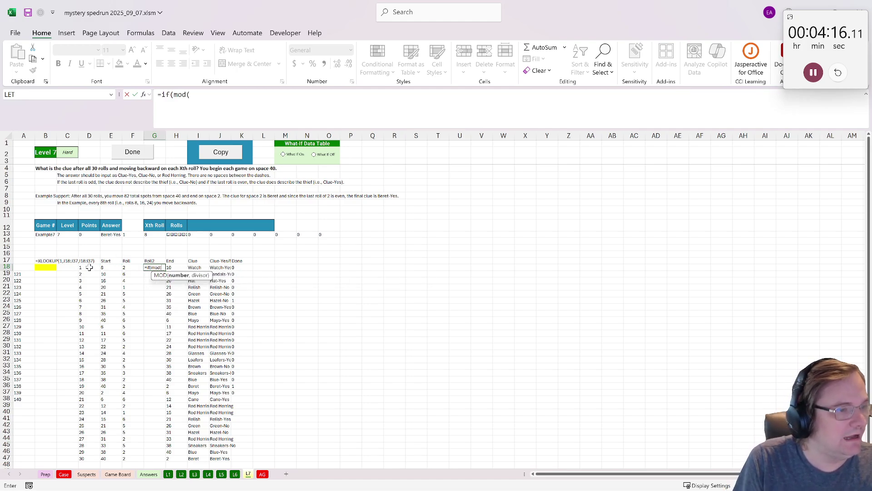
click(90, 268)
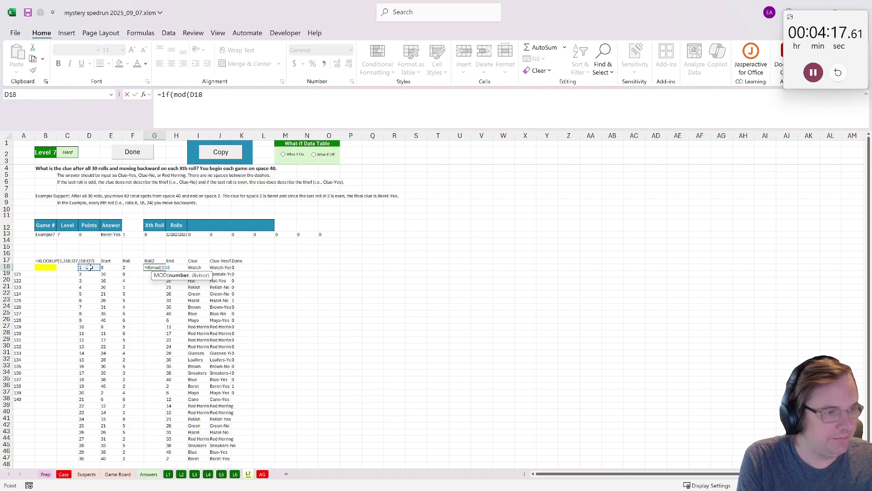
text(,)
click(155, 234)
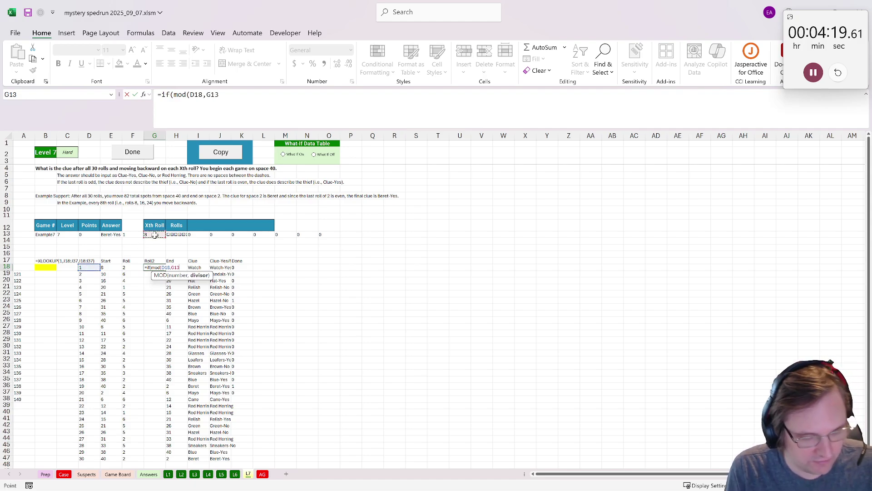
key(F4)
text()=0,)
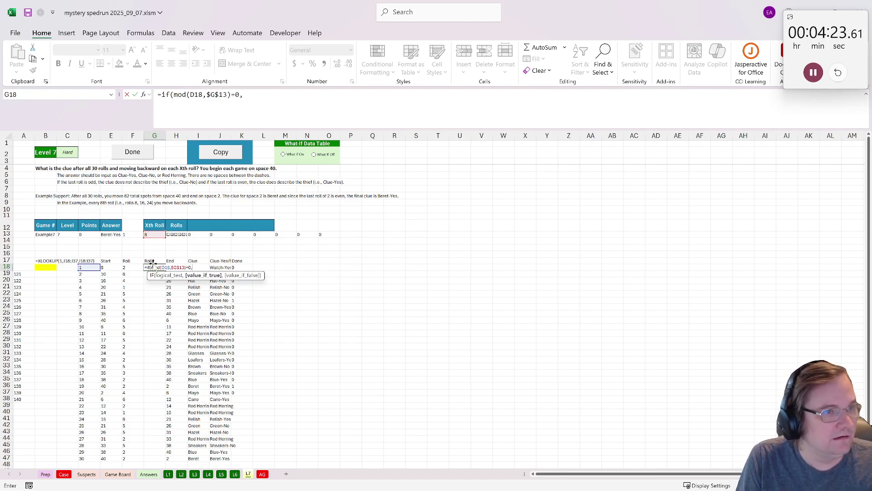
text(-)
click(133, 267)
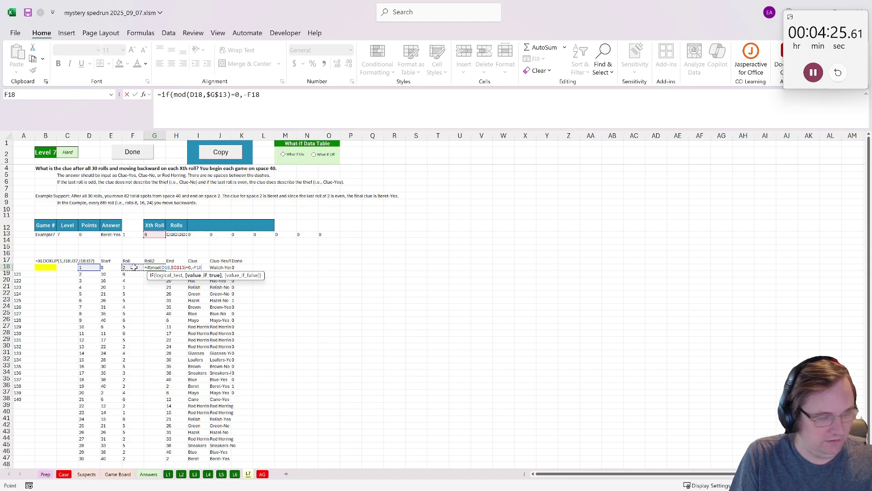
text(,)
click(134, 267)
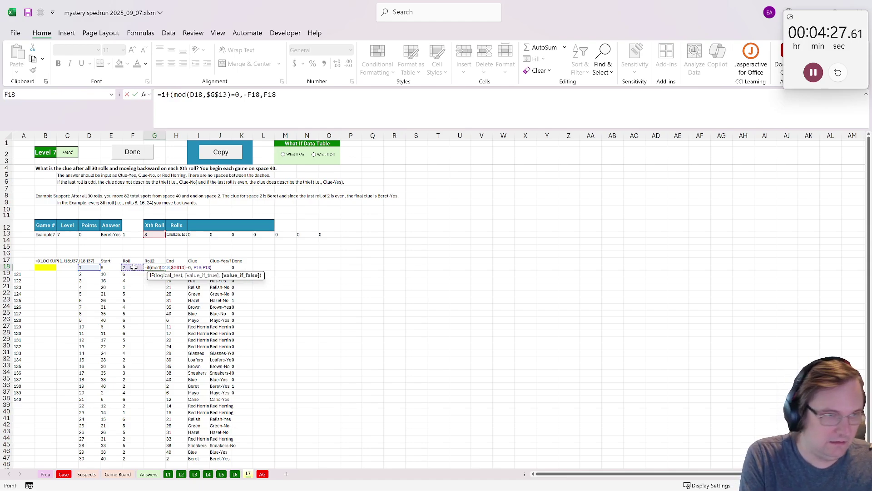
key(ctrl+Return)
double_click(167, 269)
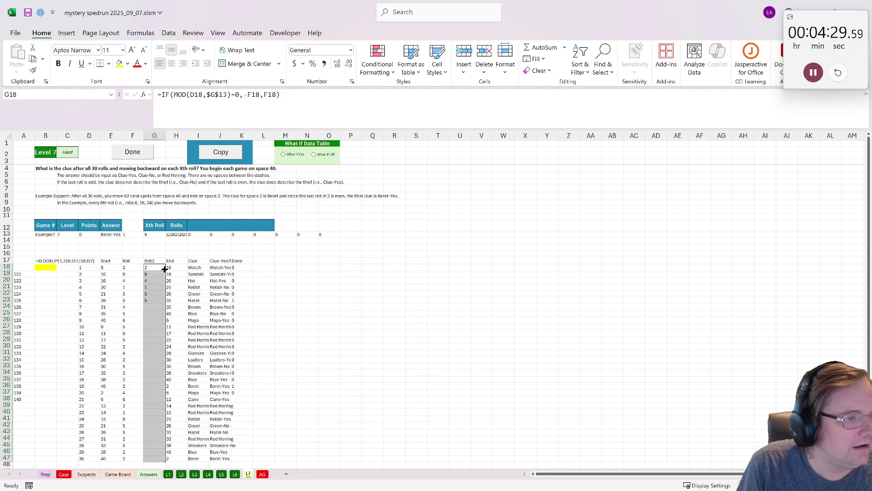
click(159, 312)
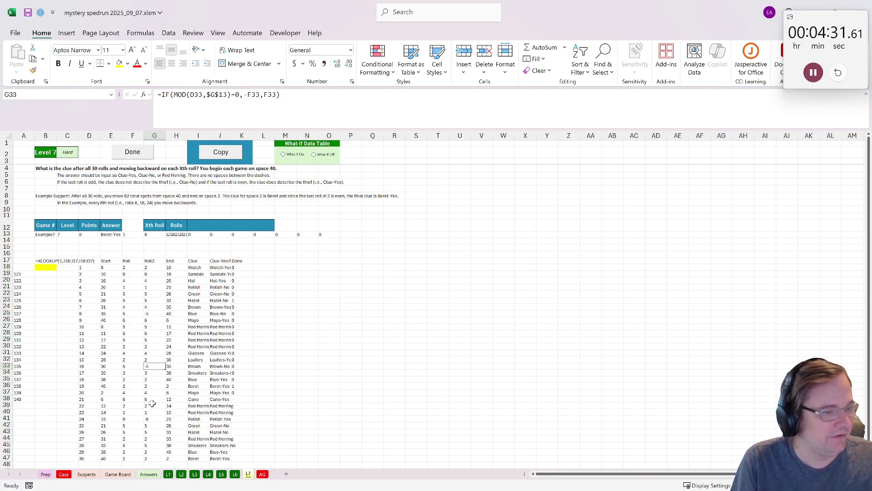
Change the End formula in H18 to =xmod(E18+G18,40) so it uses Roll2, and fill it down to row 47
drag(177, 261, 166, 273)
click(178, 268)
double_click(177, 268)
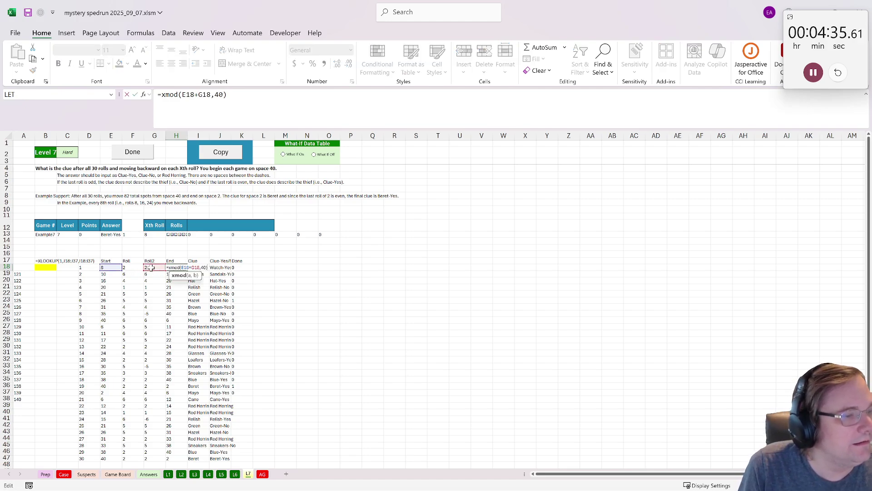
key(ctrl+Return)
double_click(186, 270)
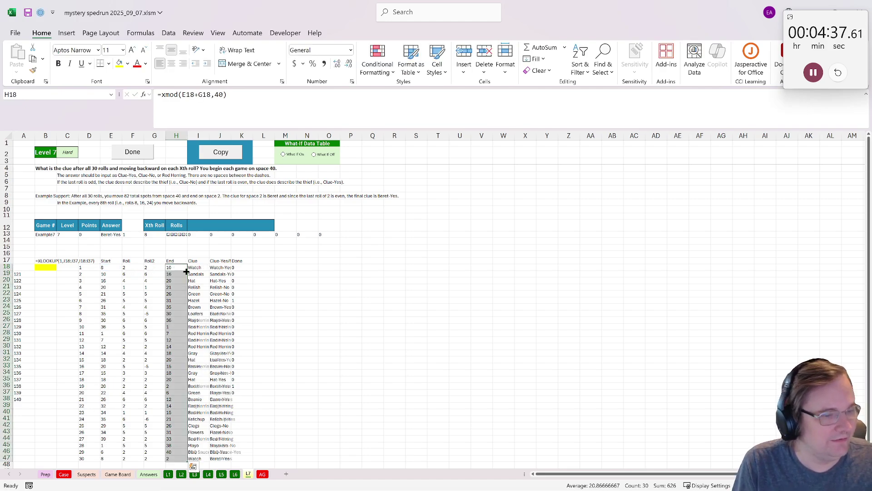
Check the sum of the Roll2 values in G18:G47 against the example support text
click(45, 267)
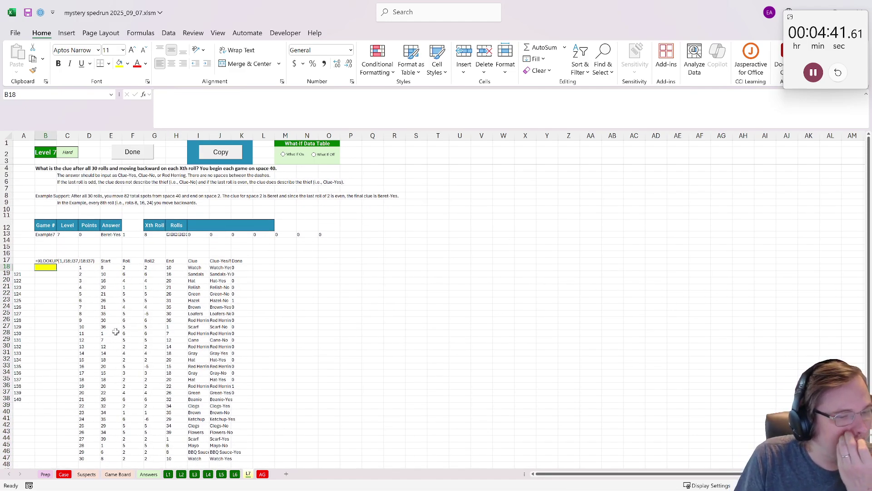
click(147, 268)
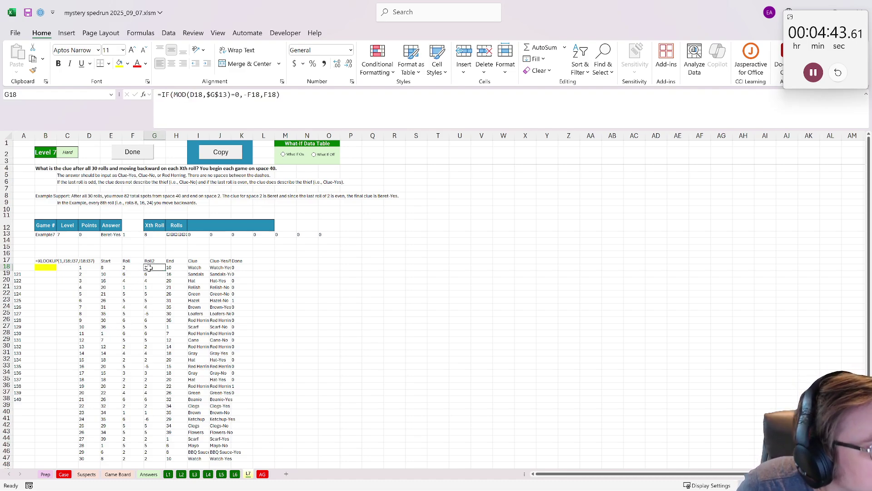
drag(158, 268, 147, 459)
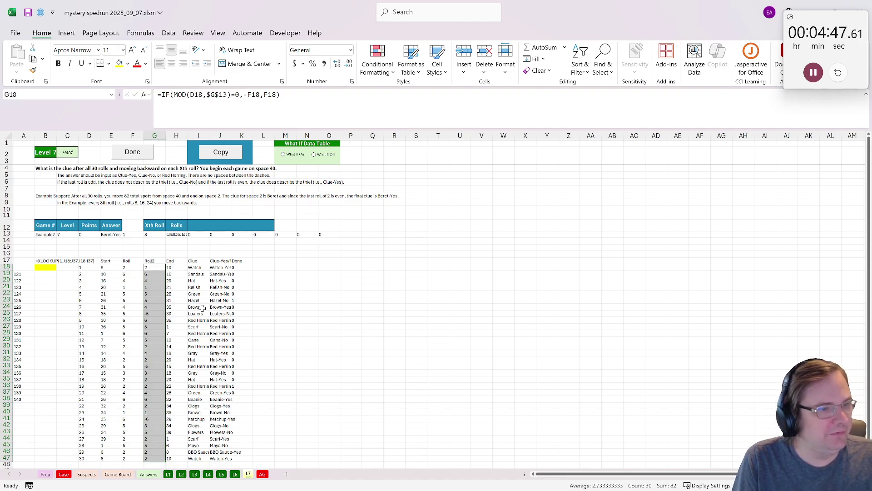
Set the first Start value in E18 to 40
click(117, 267)
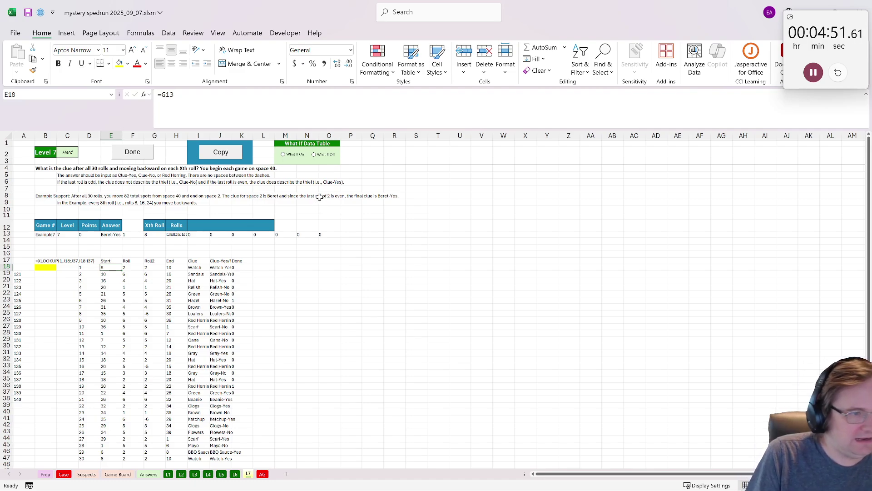
text(40)
key(Return)
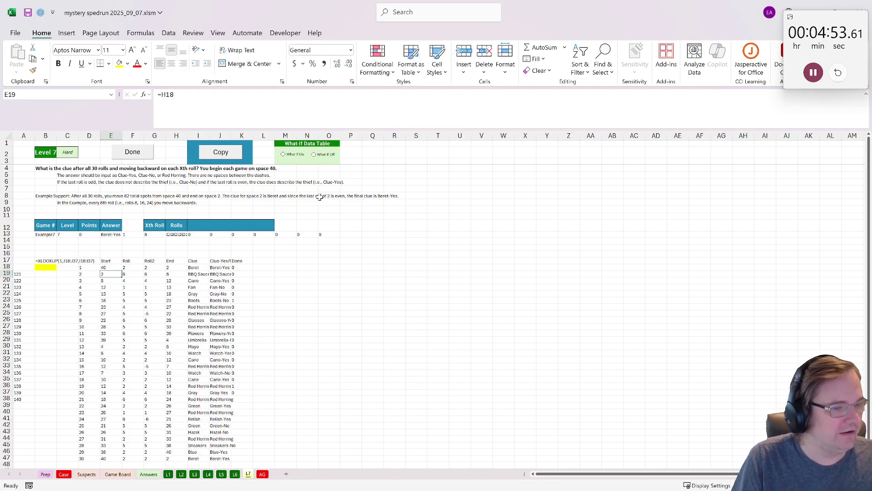
Link answer cell B18 to the final roll's Clue-Yes/No value in J47 and mark Level 7 done
click(48, 267)
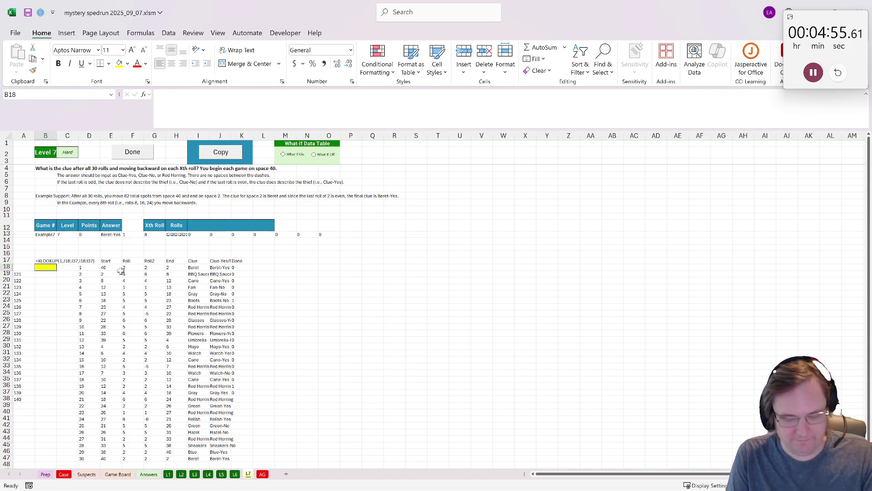
text(=)
click(220, 458)
key(Return)
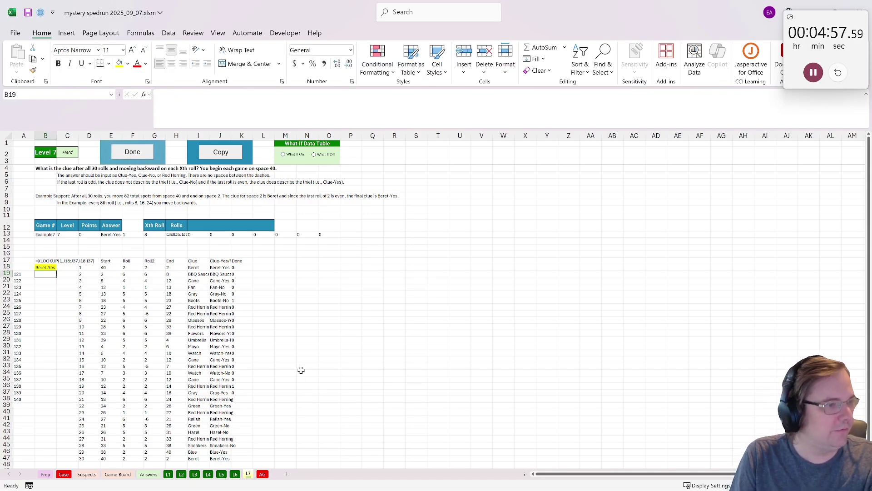
click(132, 152)
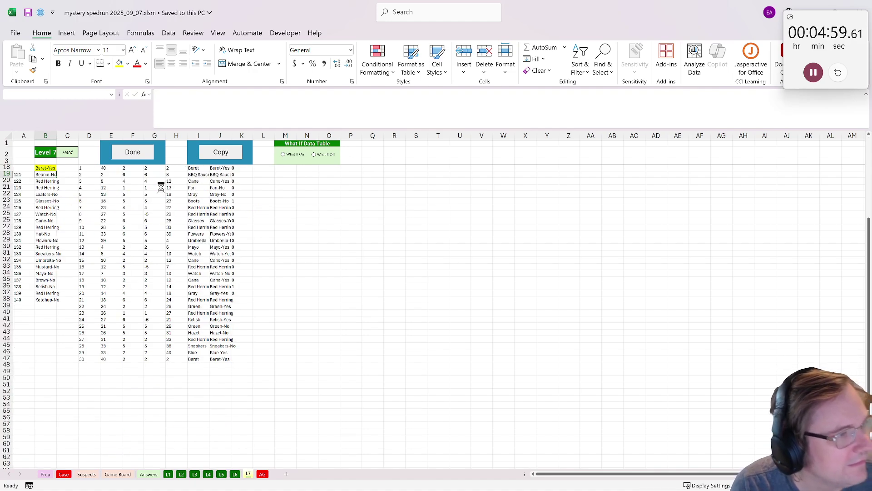
Create a copy of the Suspects sheet before the Prep sheet and rename the copy B1
click(119, 474)
click(94, 475)
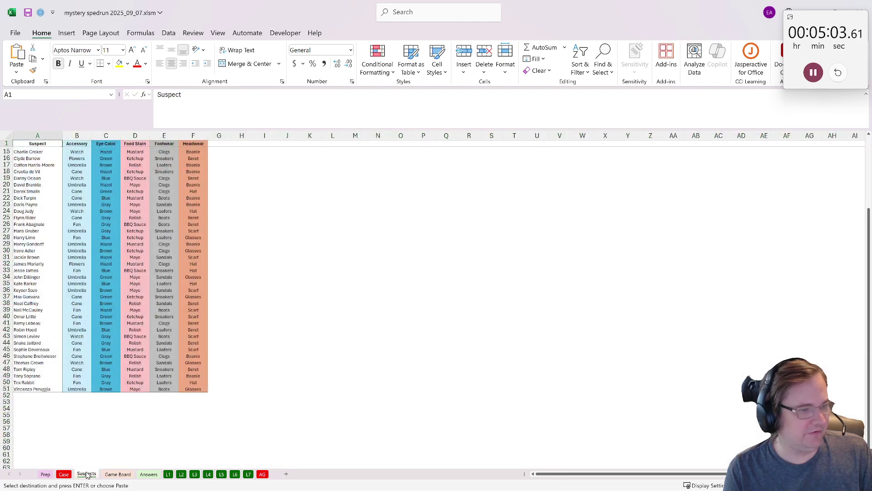
right_click(91, 474)
click(109, 374)
click(75, 439)
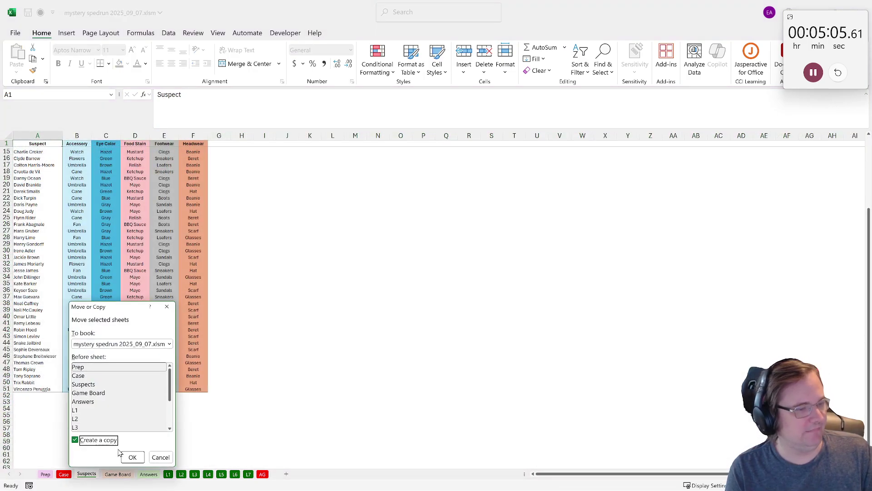
click(132, 457)
double_click(48, 472)
text(B1)
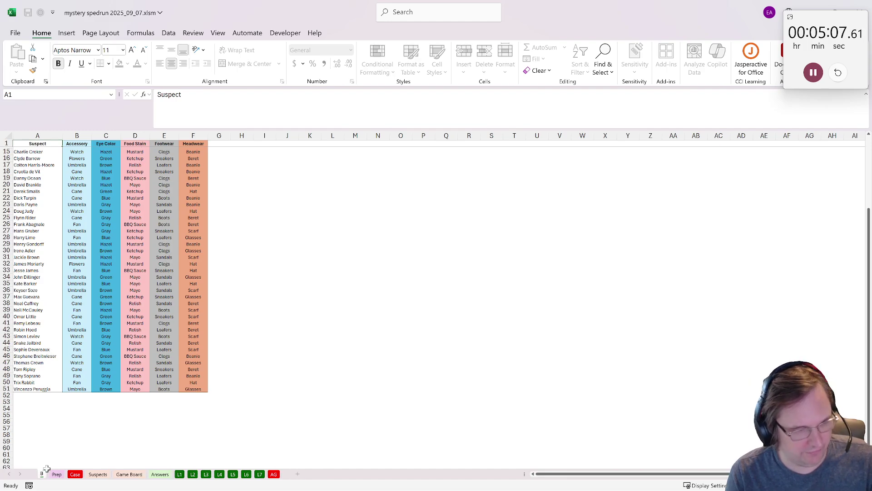
click(241, 285)
List the Level 3 answers across row 1 of sheet B1 by entering =TRANSPOSE(Case!E127:E146) in G1
click(225, 144)
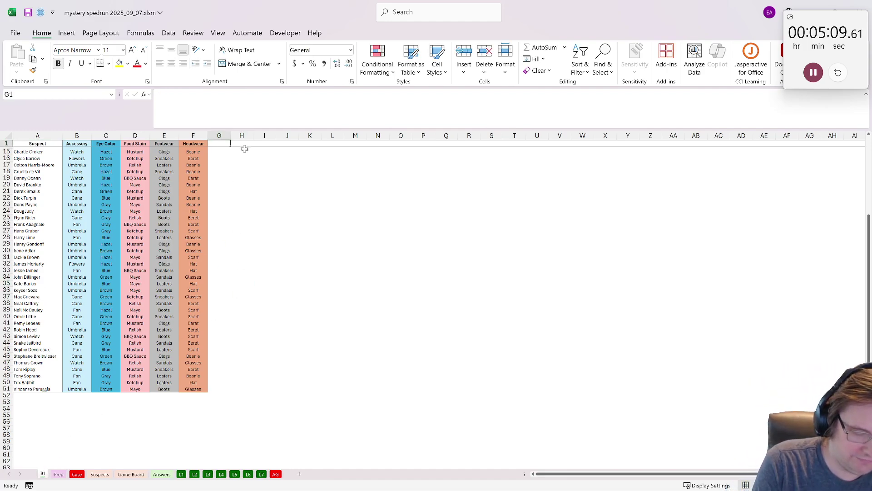
text(=tran)
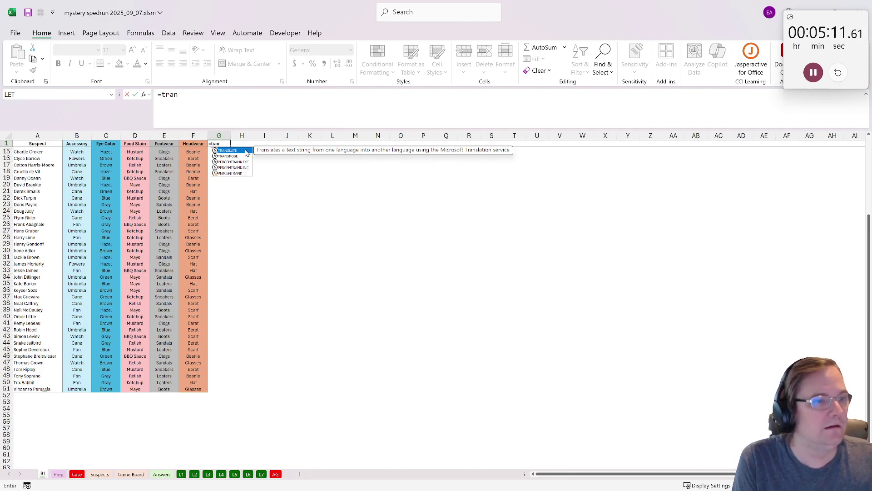
key(Down)
key(Tab)
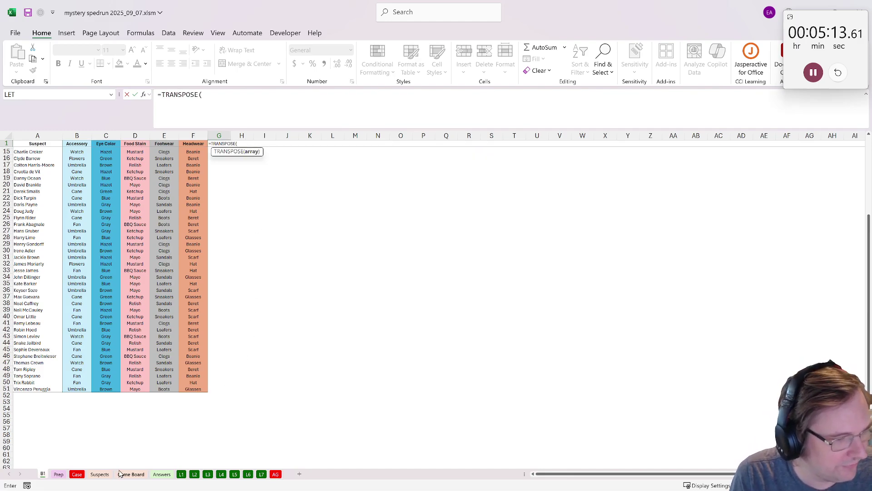
click(76, 474)
scroll(96, 305, down, 7)
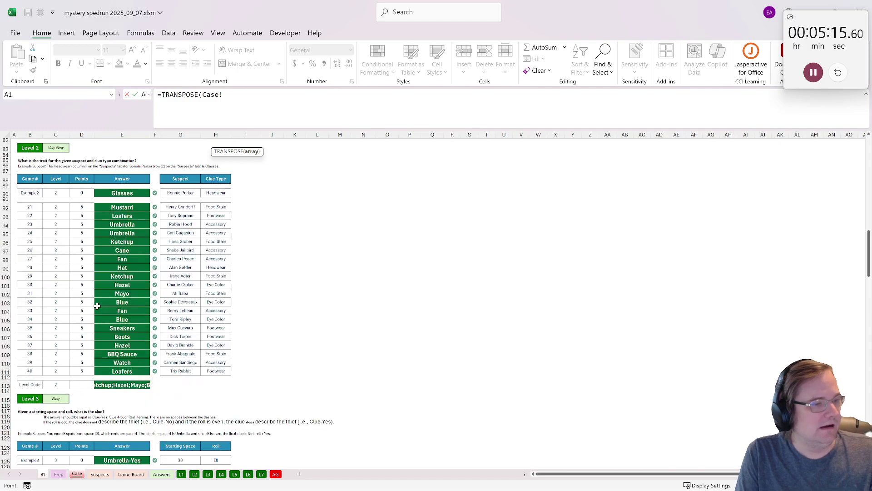
scroll(97, 306, down, 9)
drag(138, 264, 138, 428)
key(Return)
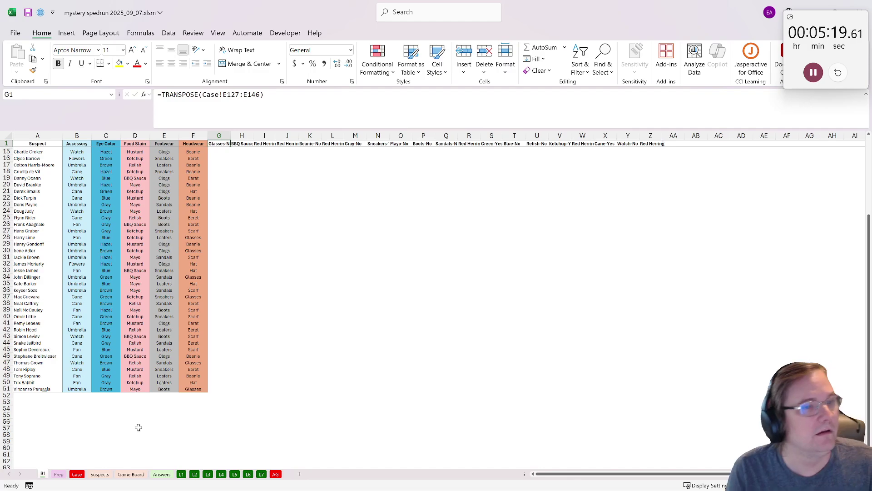
Autofit the widths of columns G through Z to the transposed clues
scroll(136, 424, down, 2)
drag(219, 136, 651, 135)
key(alt+h)
key(o)
key(i)
click(300, 243)
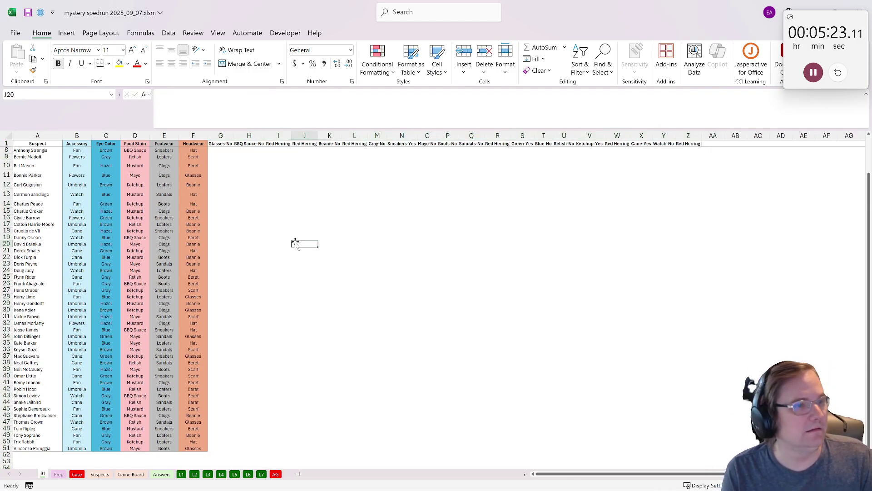
Insert two blank rows above the header row on sheet B1
click(7, 143)
right_click(6, 144)
click(45, 228)
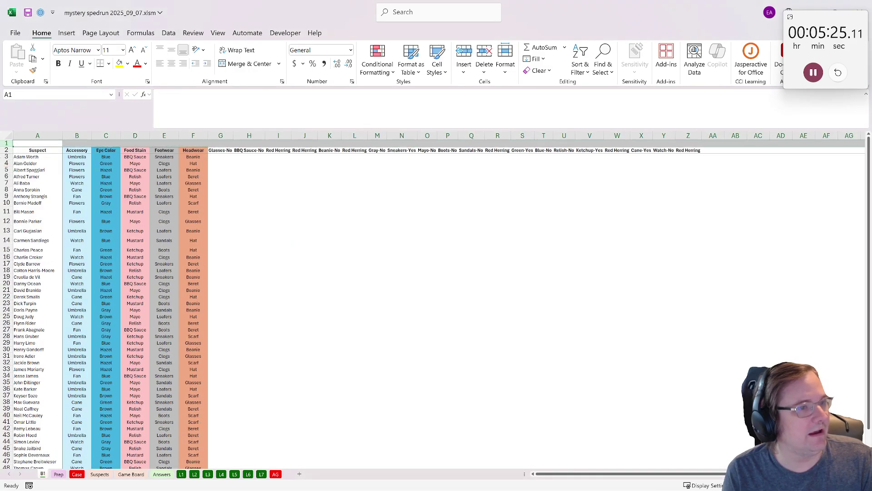
right_click(7, 143)
click(28, 229)
Split the first clue into its trait and Yes/No parts by entering =xtextsplit(G3,"-") in G1
click(231, 142)
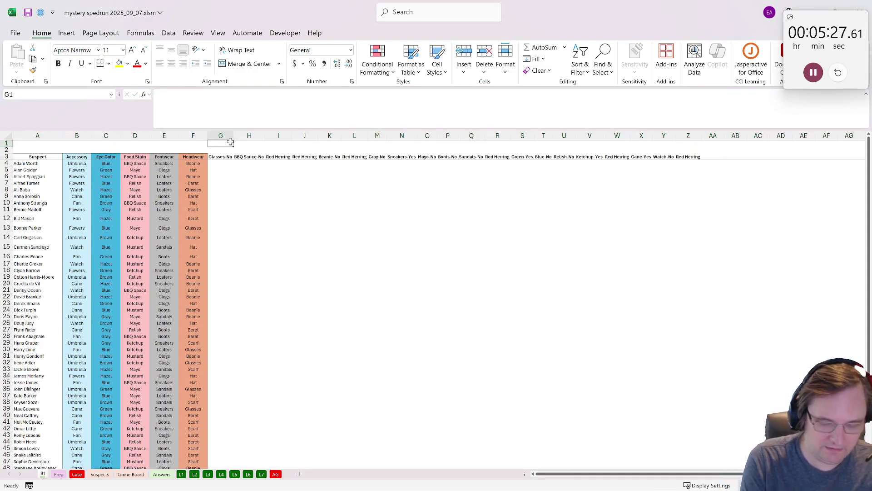
text(=xtextsplit()
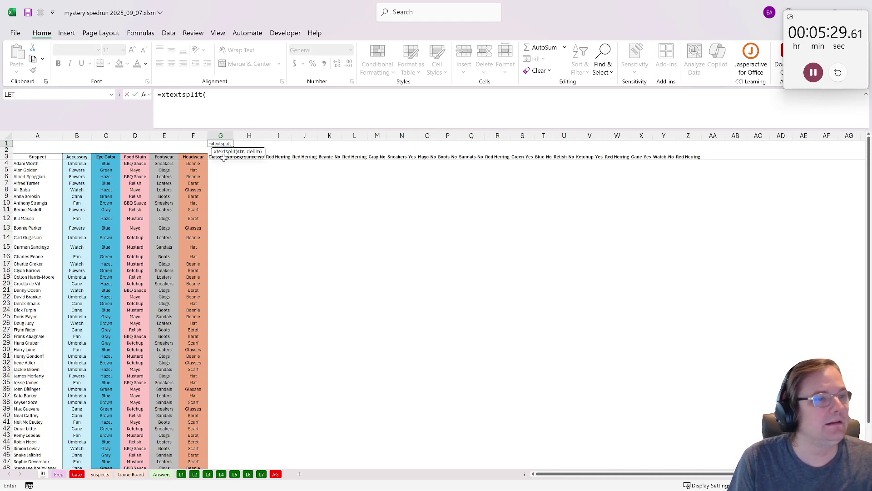
click(224, 158)
text(,)
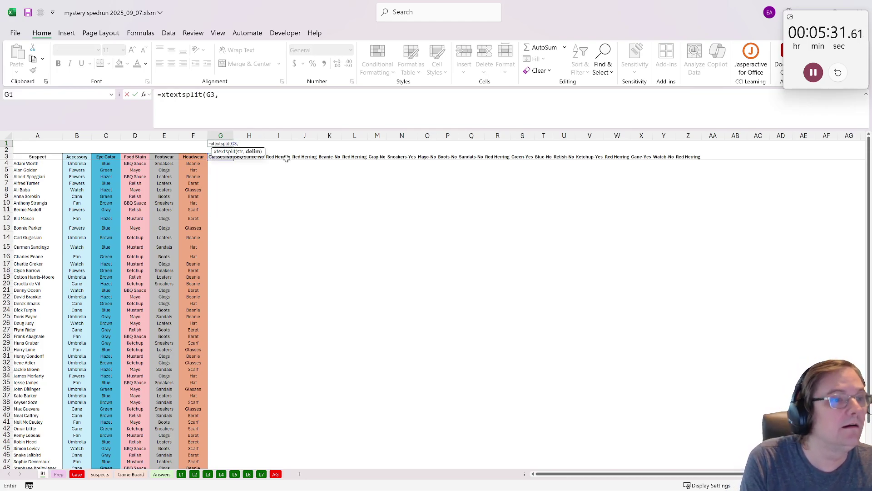
text('-"))
key(ctrl+Return)
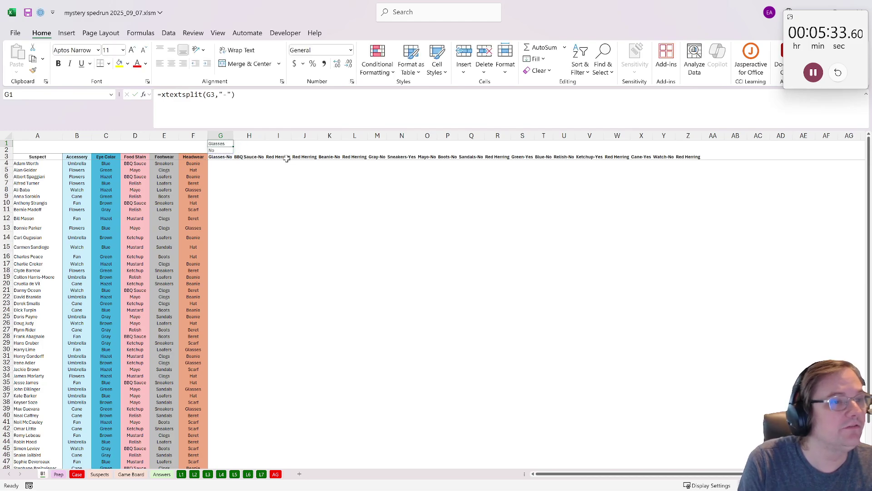
Copy the clue-splitting formula from G1 across G1:Z1
key(ctrl+c)
shift+click(681, 136)
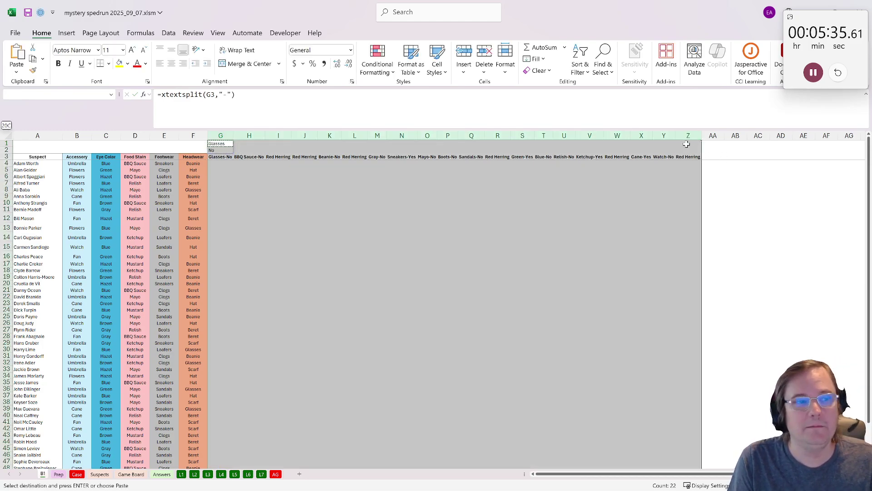
click(689, 144)
drag(687, 145, 223, 145)
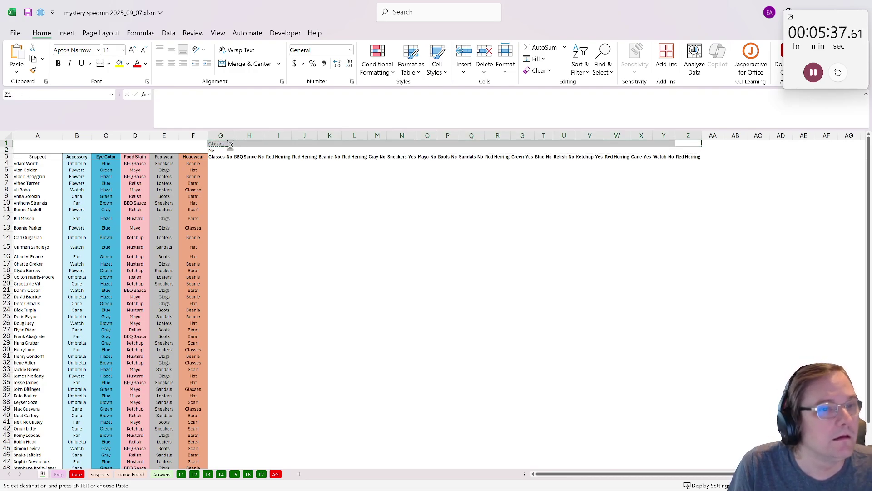
key(ctrl+v)
Start an IFS formula in G4 that returns ok when G$2="", with the row reference locked, and open an AND test
click(220, 165)
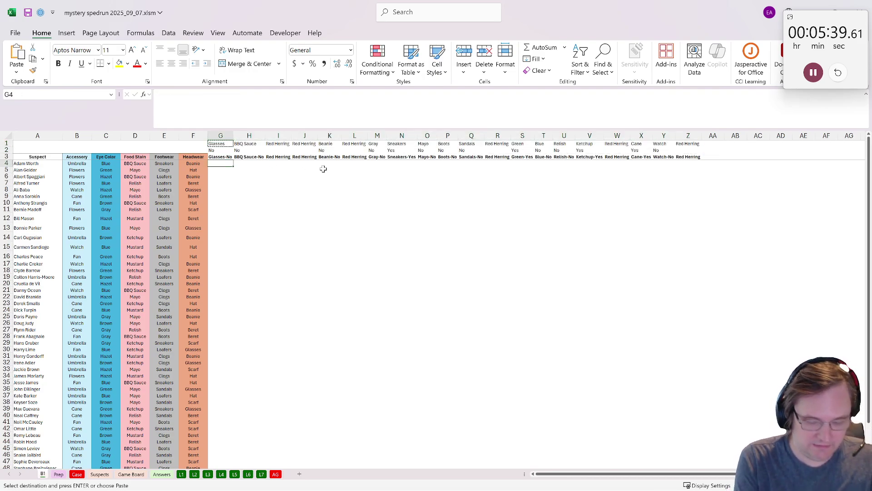
text(=if()
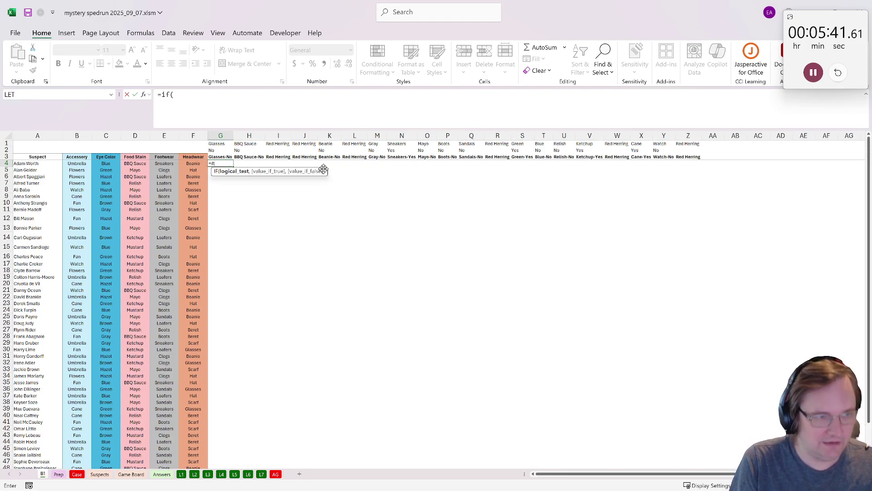
key(BackSpace)
text(s()
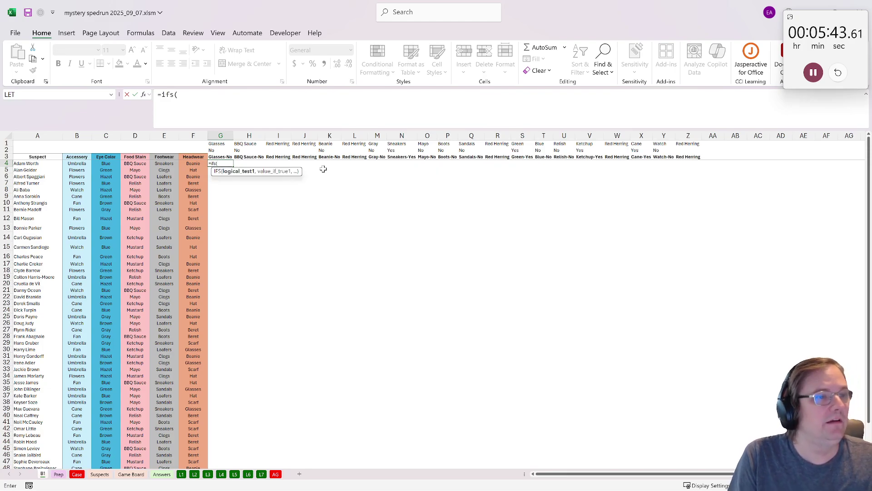
click(225, 150)
text(=")
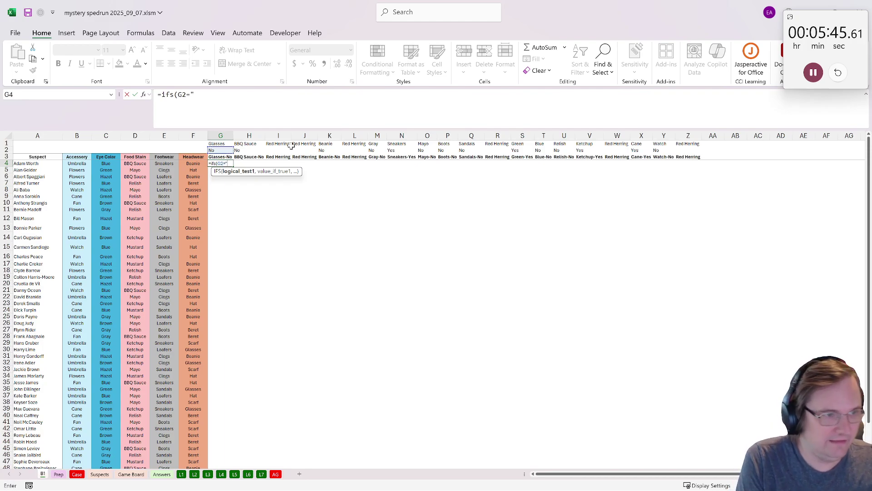
text(",ok,)
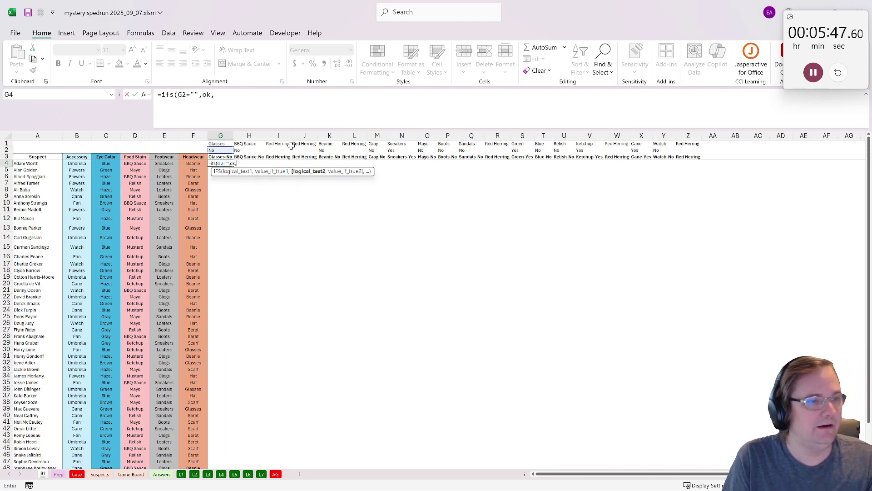
text(and()
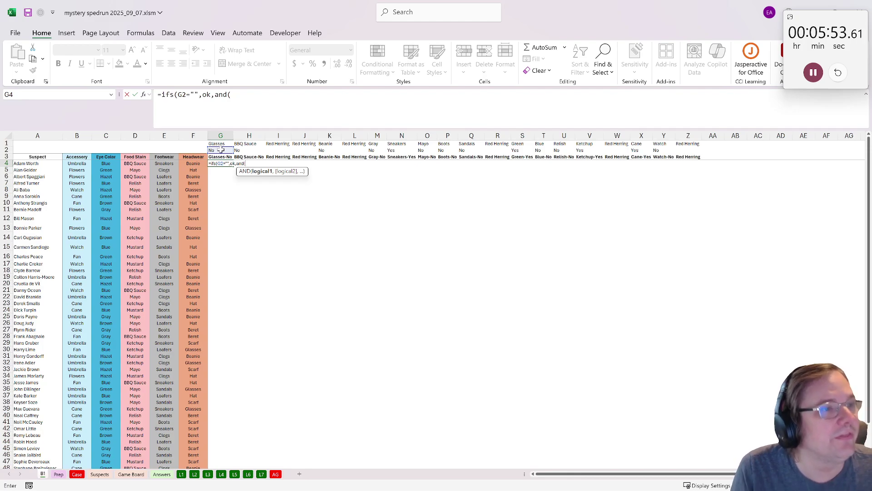
click(182, 95)
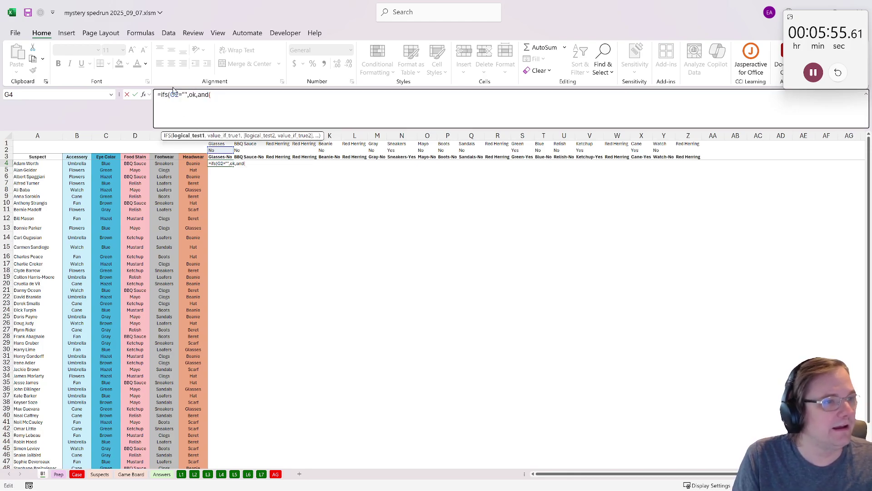
text($)
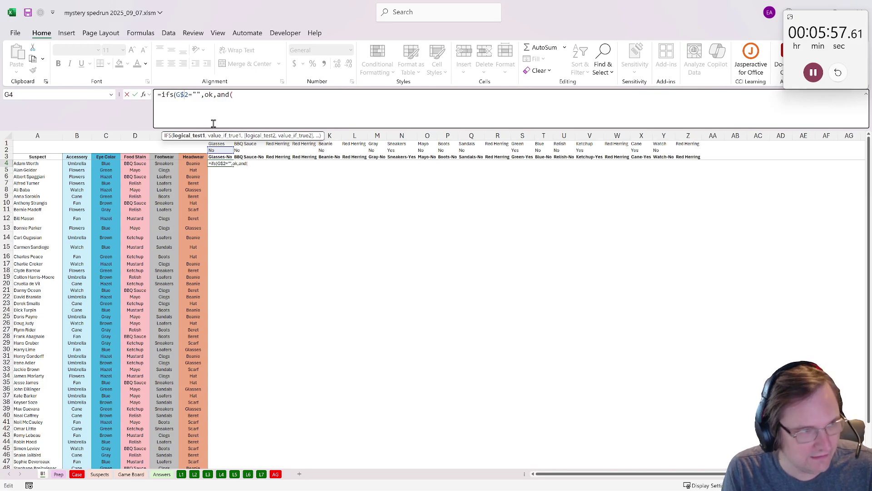
Build the AND test in the G4 formula with G$2="Yes" and a NOT(exists( check around G$1
click(276, 99)
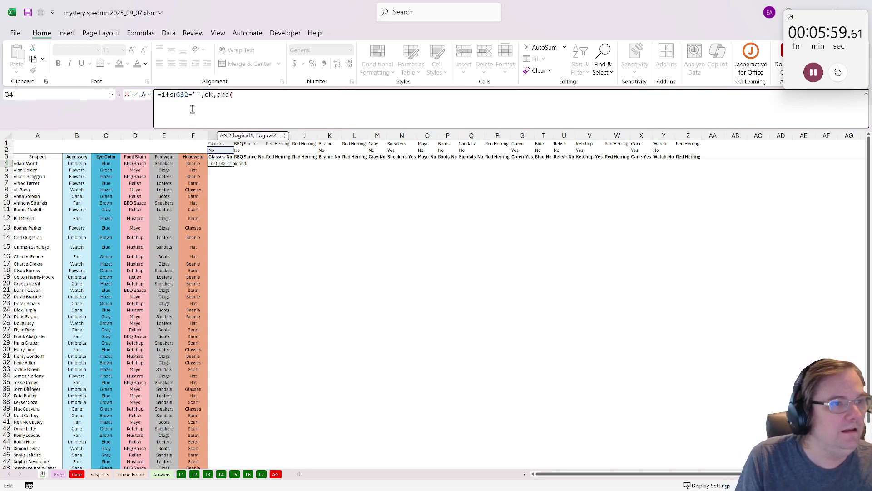
drag(189, 96, 175, 97)
key(ctrl+c)
click(249, 97)
key(ctrl+v)
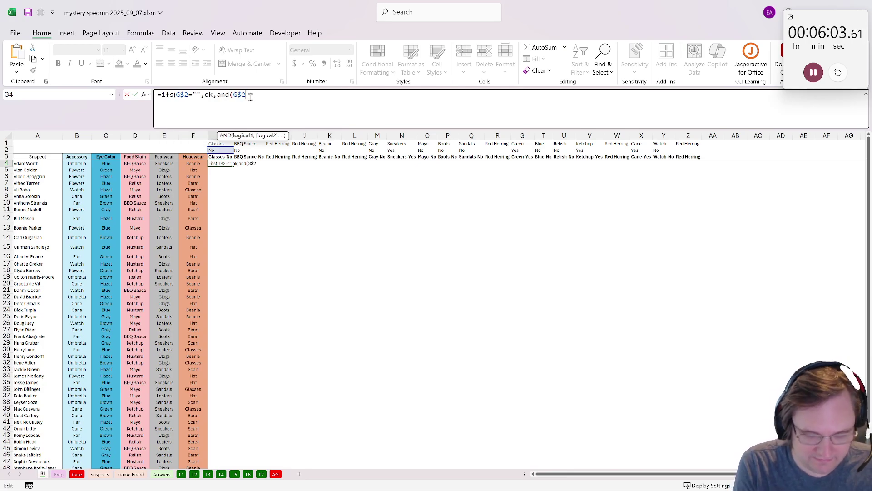
text(="Yes",)
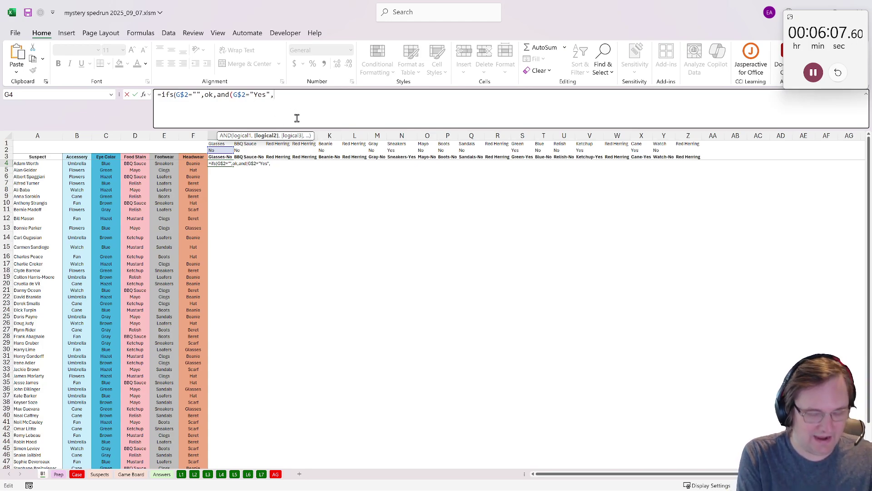
text(not()
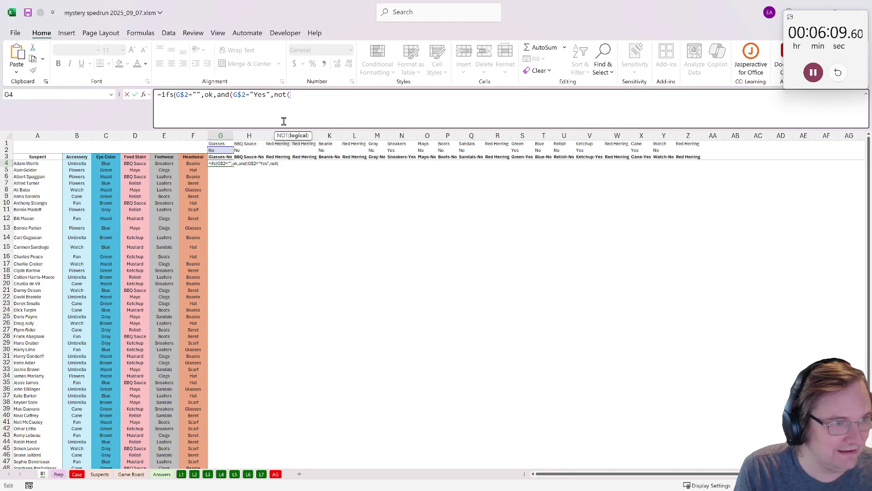
text(G1)
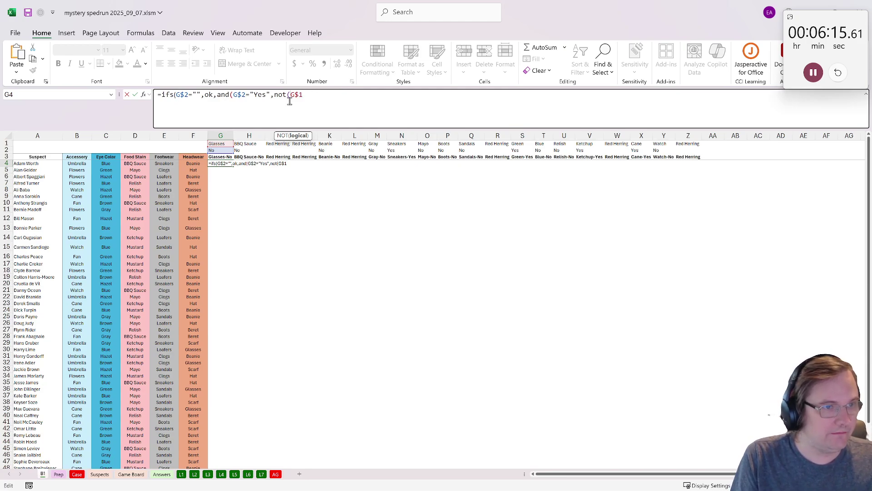
click(289, 95)
text(exists()
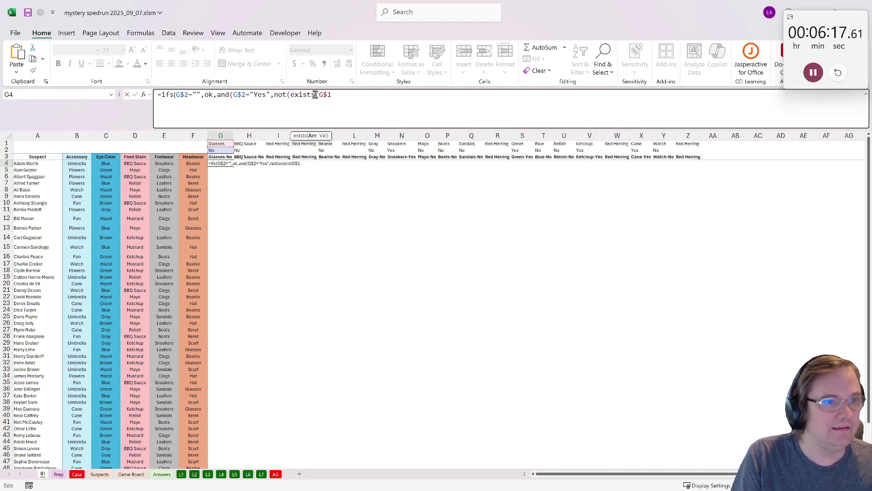
Complete the exists check with $B4:$F4 and G$1, and return "NO" when the Yes test is met
drag(76, 163, 193, 164)
click(336, 99)
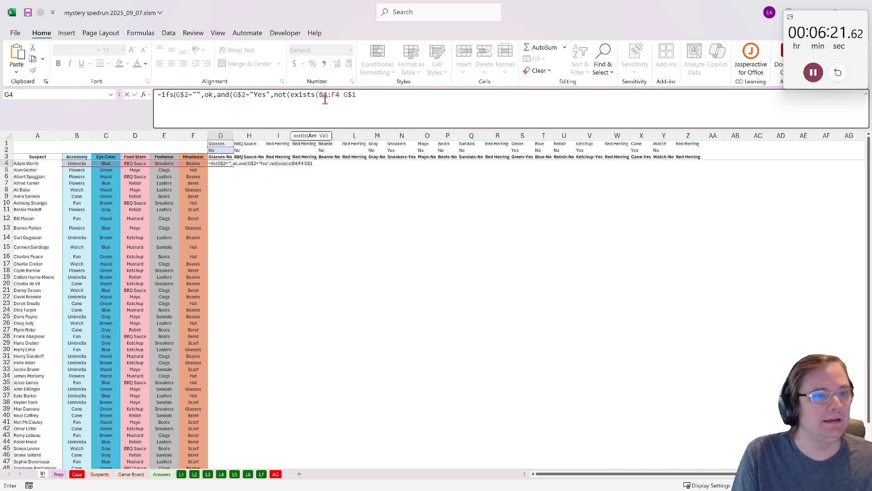
key(Left)
key(Left)
key(Left)
key(Left)
key(Left)
text($)
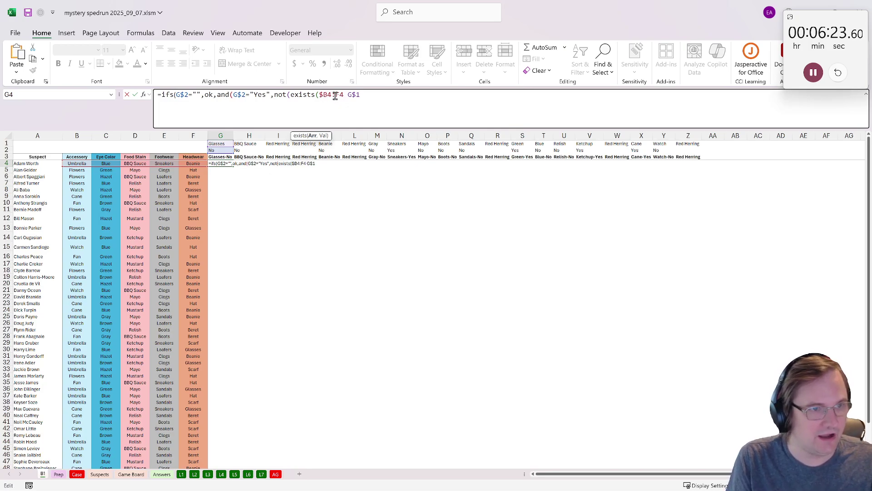
click(335, 96)
text($F4,)
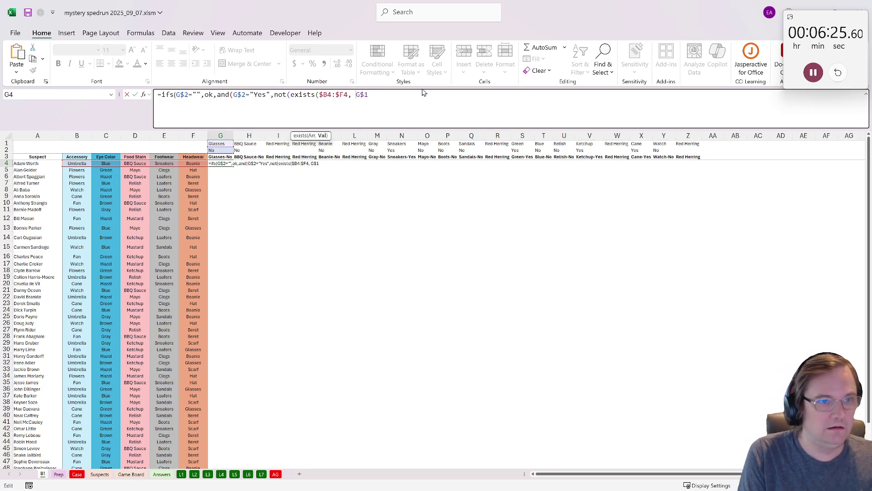
click(396, 94)
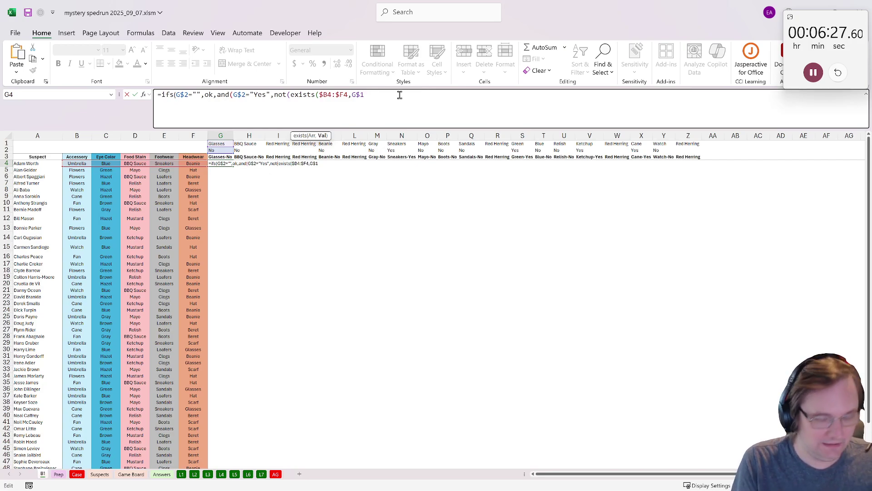
text())
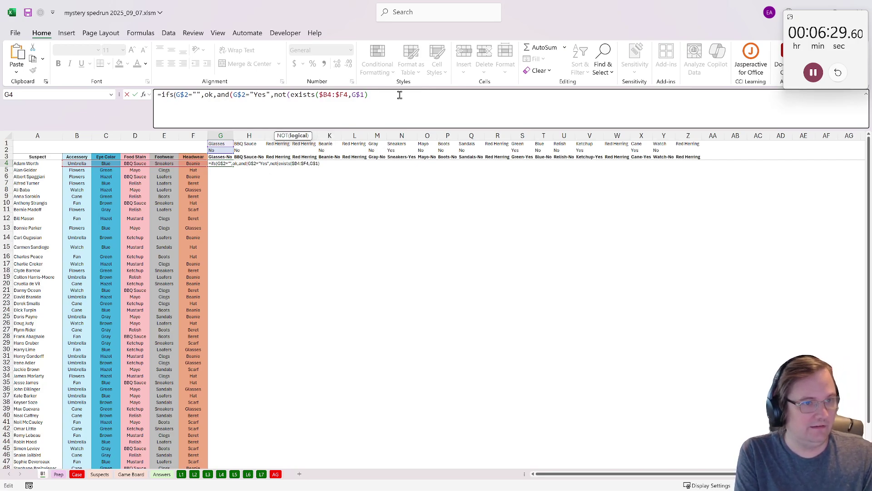
text())
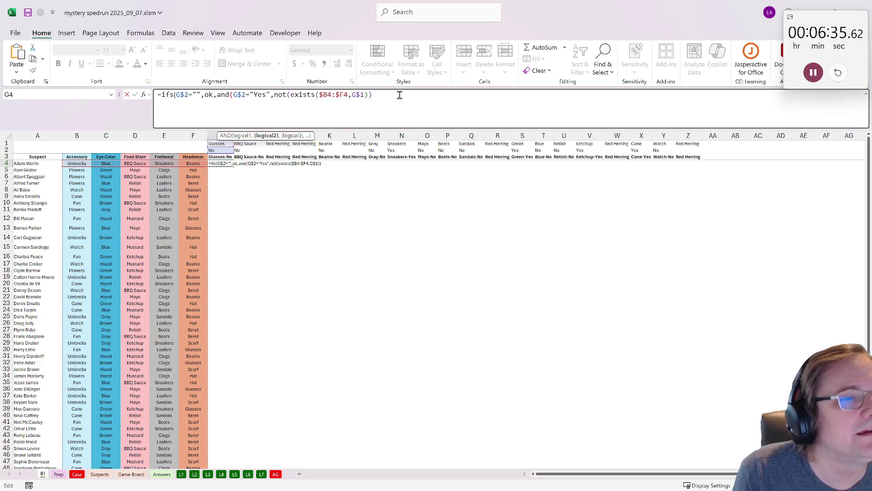
text(),)
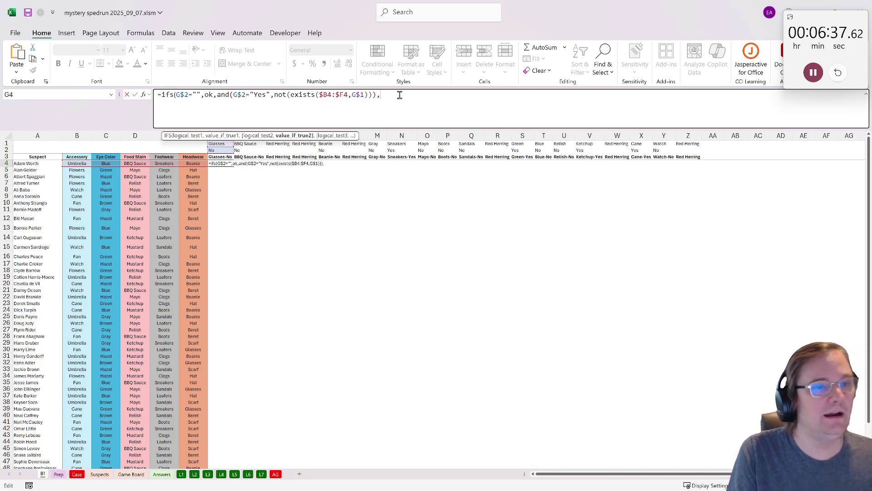
text("N)
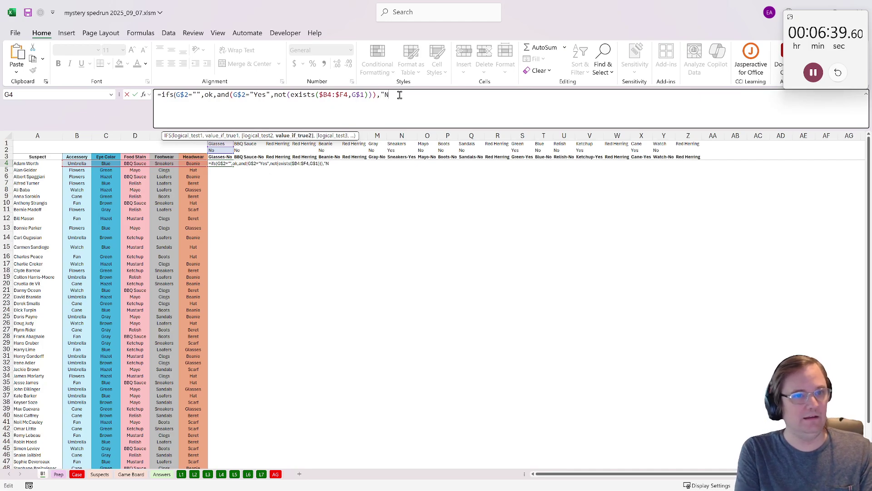
text(O",)
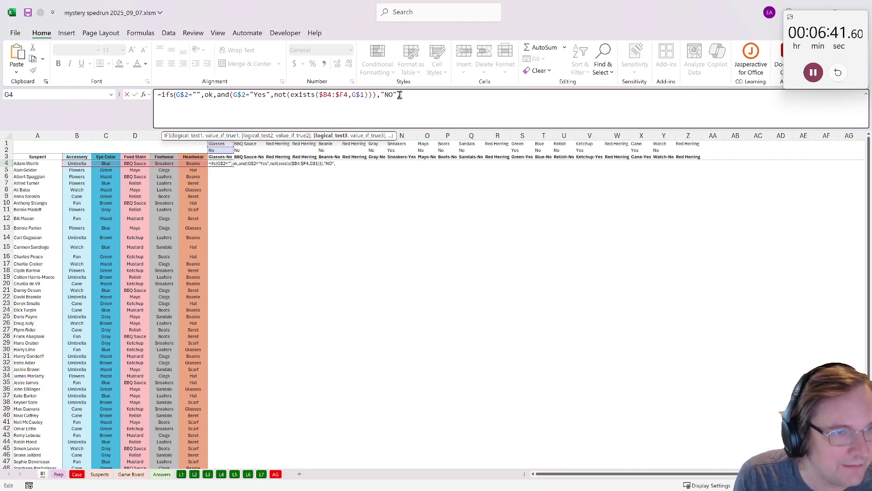
drag(377, 94, 217, 94)
key(ctrl+c)
click(423, 94)
key(ctrl+v)
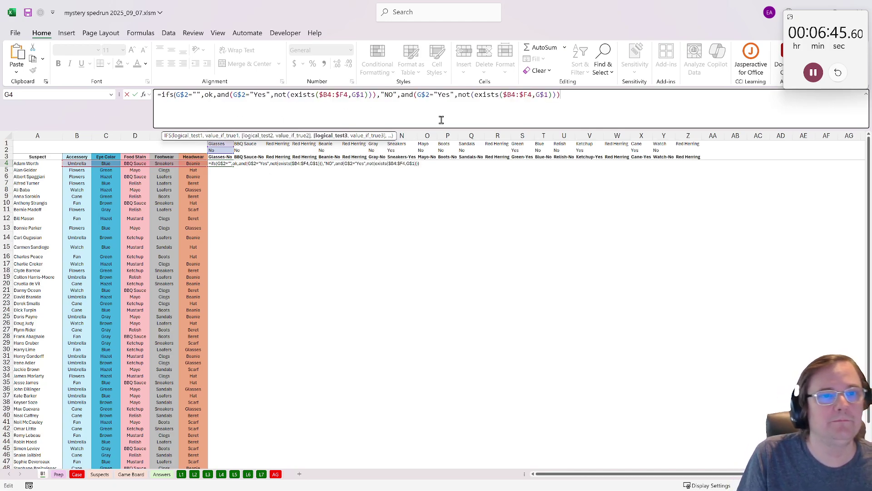
key(ctrl+z)
Duplicate the Yes condition together with its "NO" result at the end of the G4 formula
drag(401, 95, 217, 96)
key(ctrl+c)
click(506, 97)
key(ctrl+v)
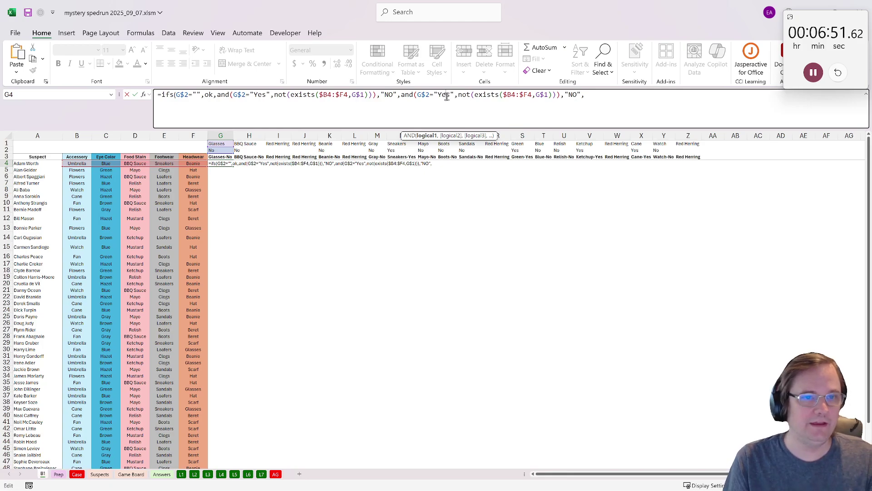
Change the duplicated condition to and(G$2="No",exists($B4:$F4,G$1)) by replacing Yes and removing the NOT wrapper
double_click(443, 96)
double_click(438, 96)
drag(450, 96, 438, 97)
text(NO)
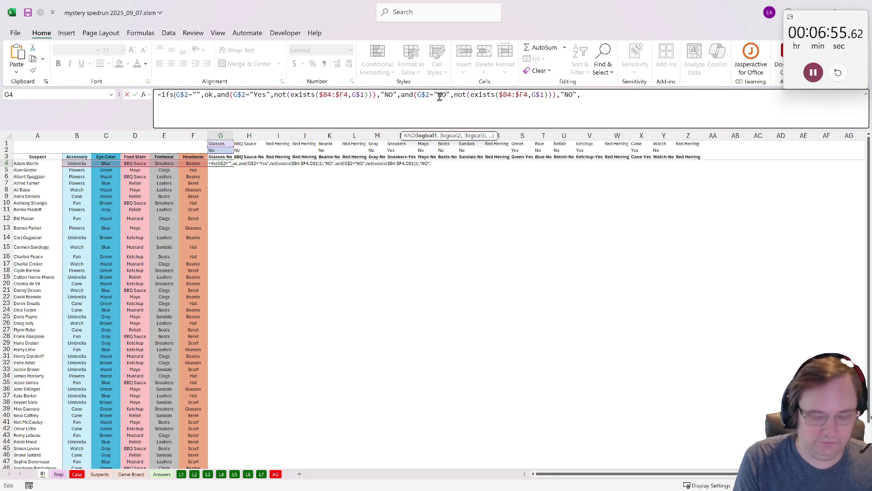
key(BackSpace)
text(o)
drag(470, 95, 454, 98)
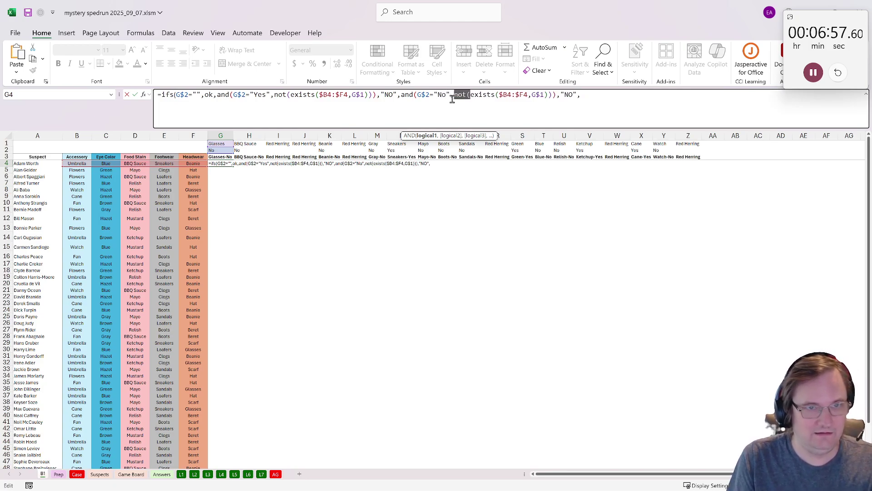
key(Delete)
click(539, 97)
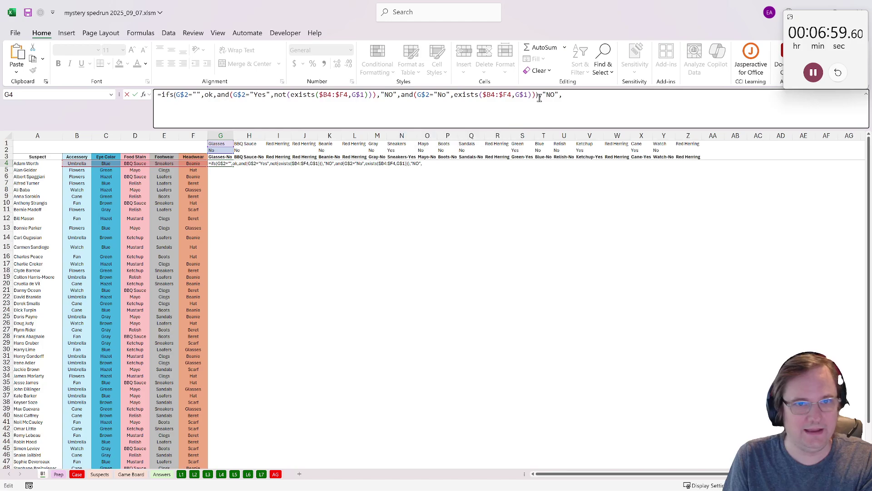
key(BackSpace)
Finish the G4 formula with the fallback pair 1,"ok" and commit it
click(587, 94)
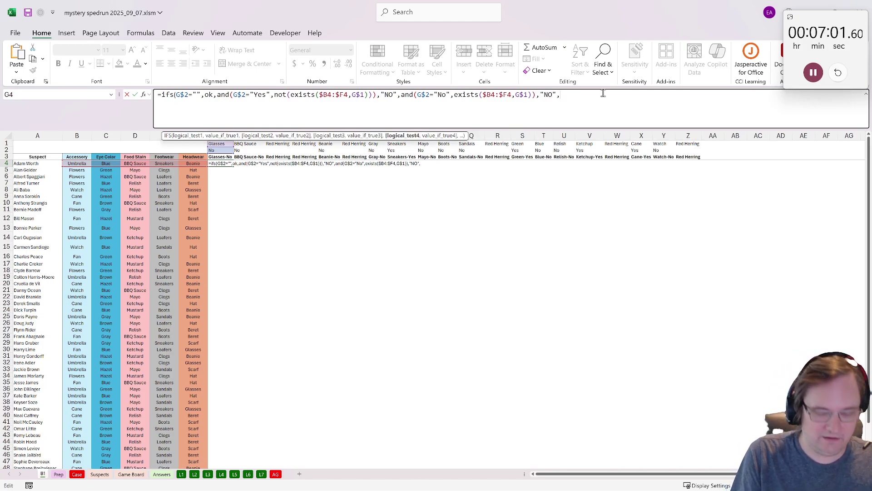
text(1,"ok)
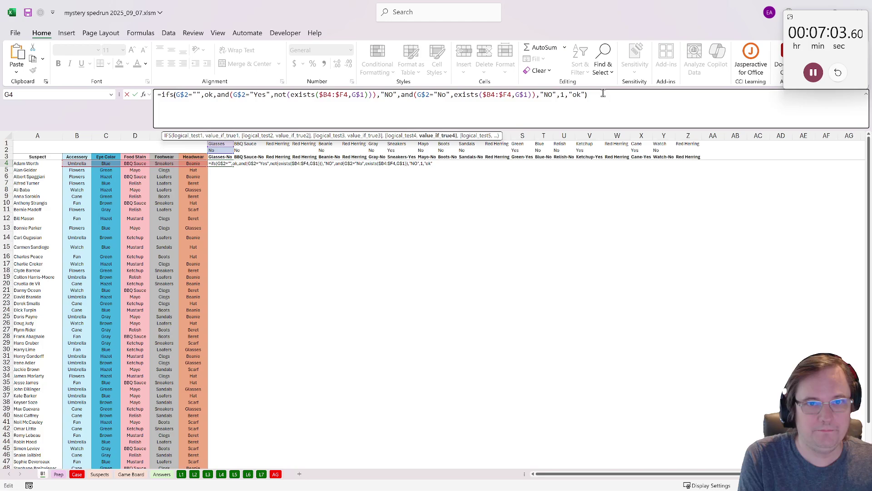
key(ctrl+Return)
Copy the G4 formula to every suspect and clue in G4:Z53, and return to G4
key(ctrl+c)
scroll(500, 254, down, 6)
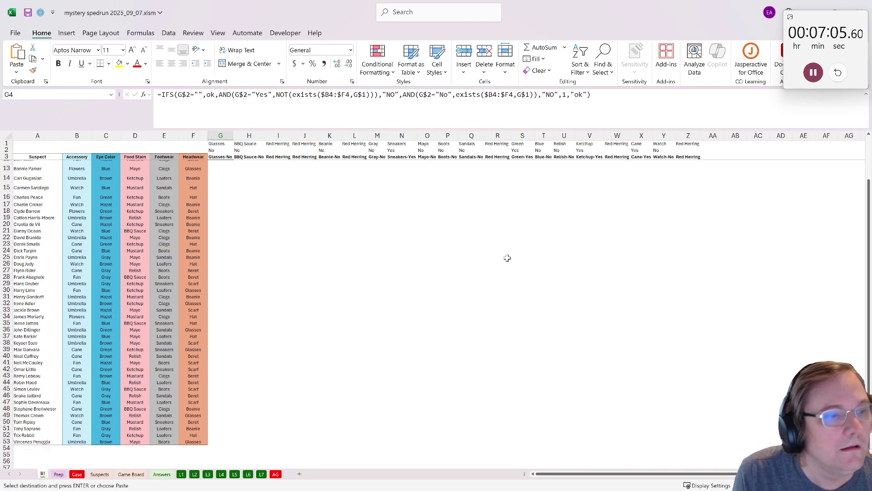
shift+click(675, 343)
drag(675, 343, 688, 359)
key(ctrl+v)
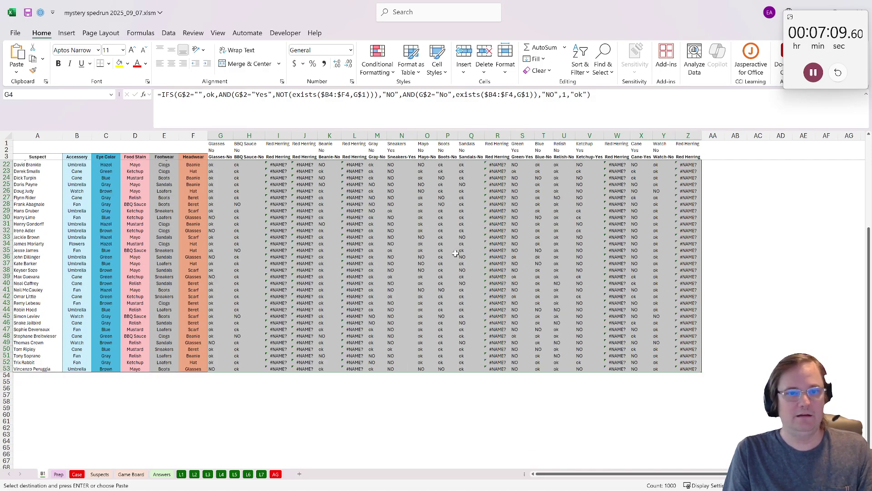
click(229, 163)
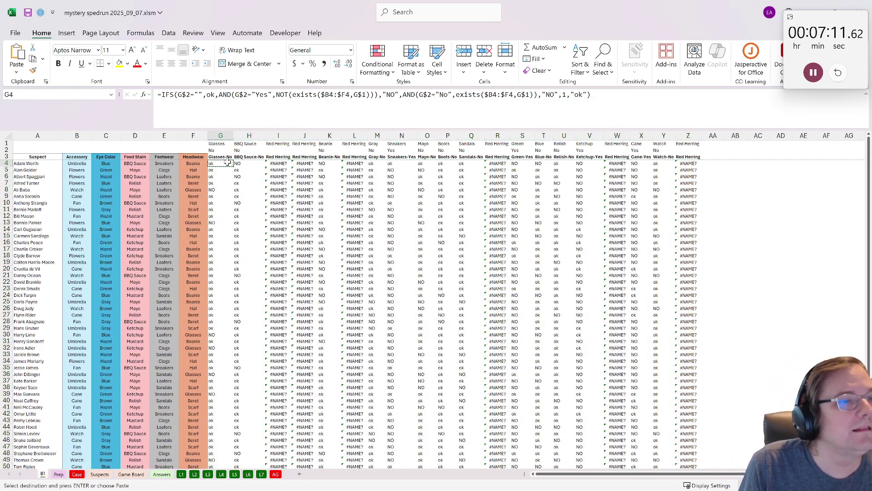
Inspect the clue formulas in M4, G4 and I4 to find the cause of the Red Herring column errors
click(277, 158)
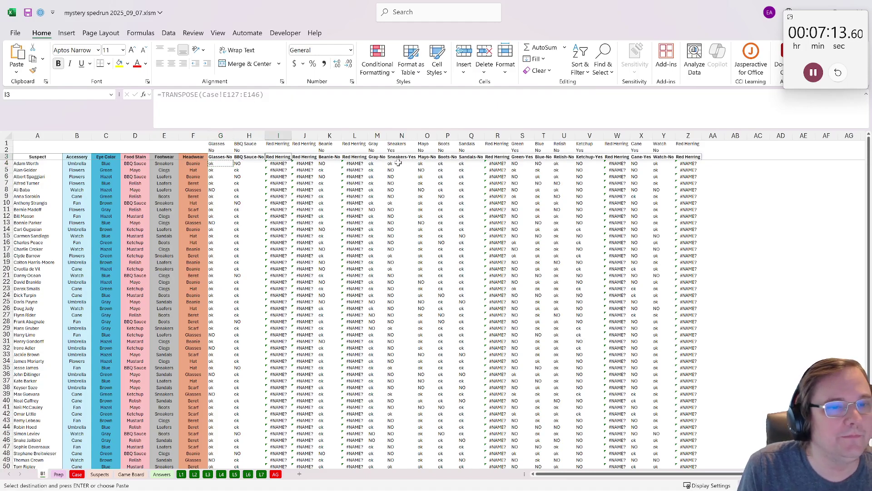
double_click(378, 164)
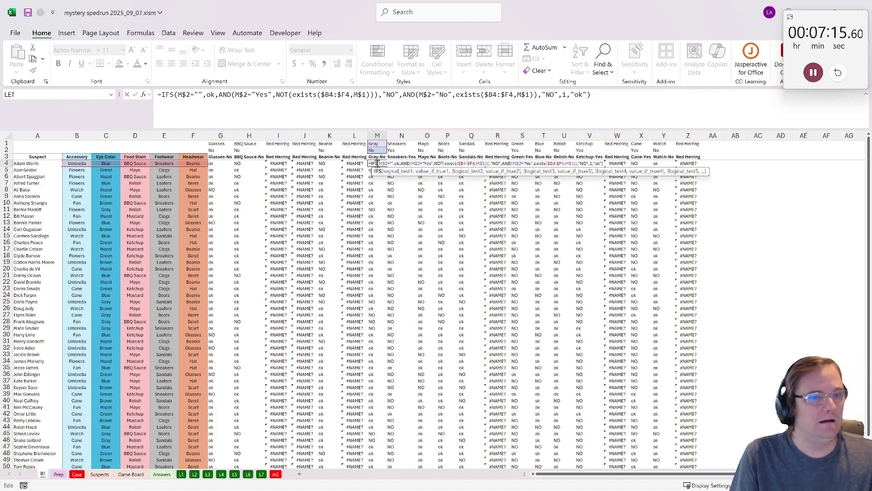
key(Escape)
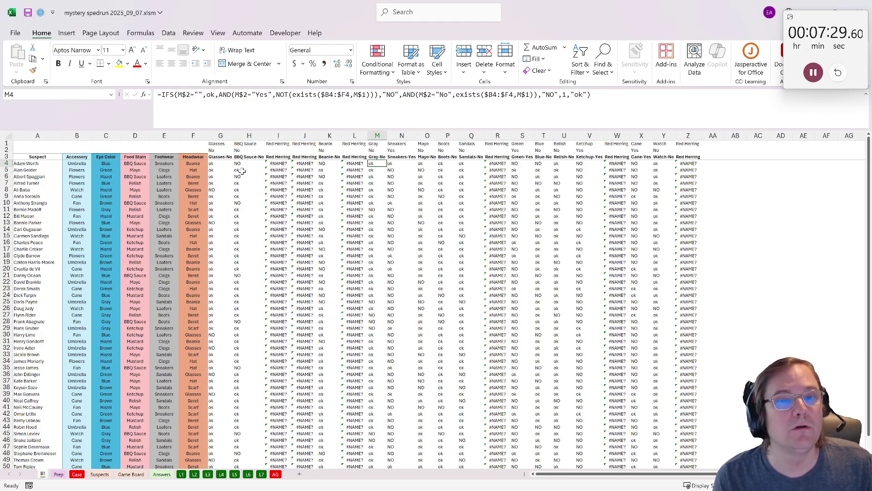
click(221, 164)
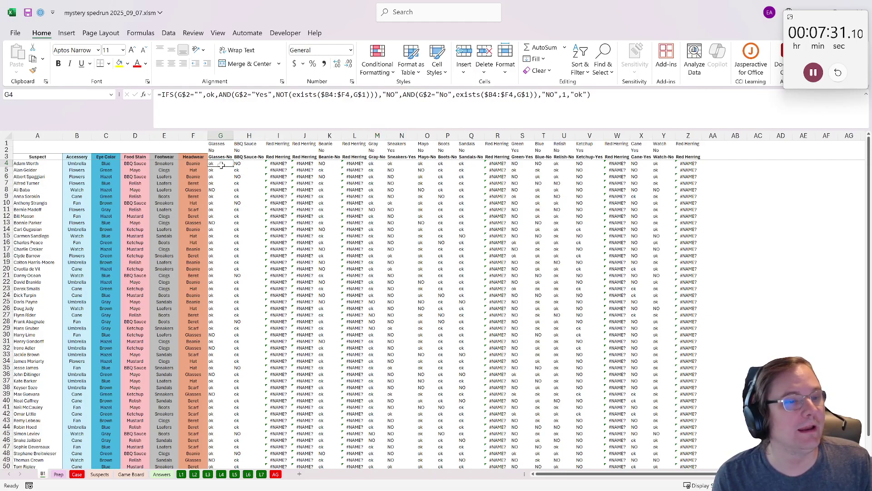
double_click(275, 164)
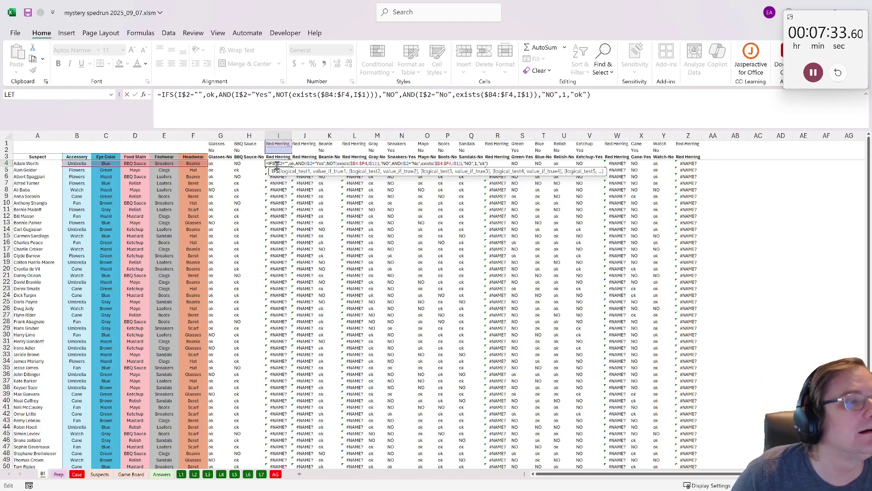
key(Return)
Evaluate the I4 formula stage by stage to locate the part that causes the error
click(279, 164)
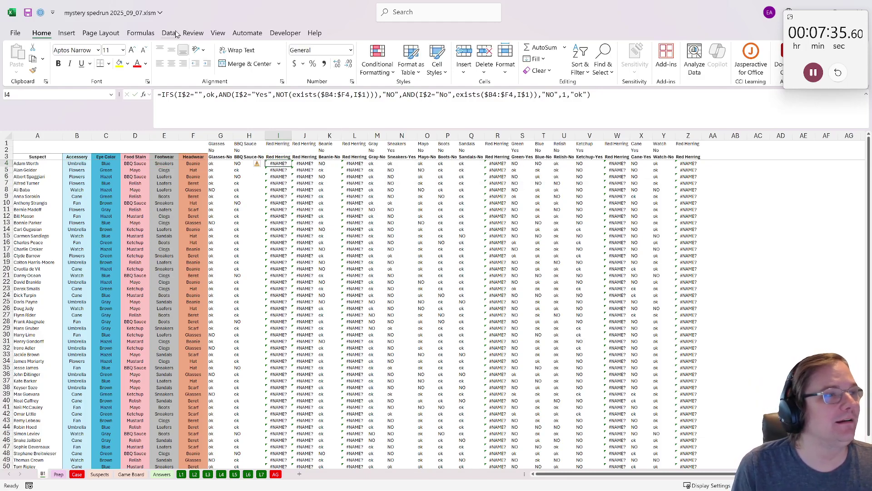
click(140, 33)
click(547, 71)
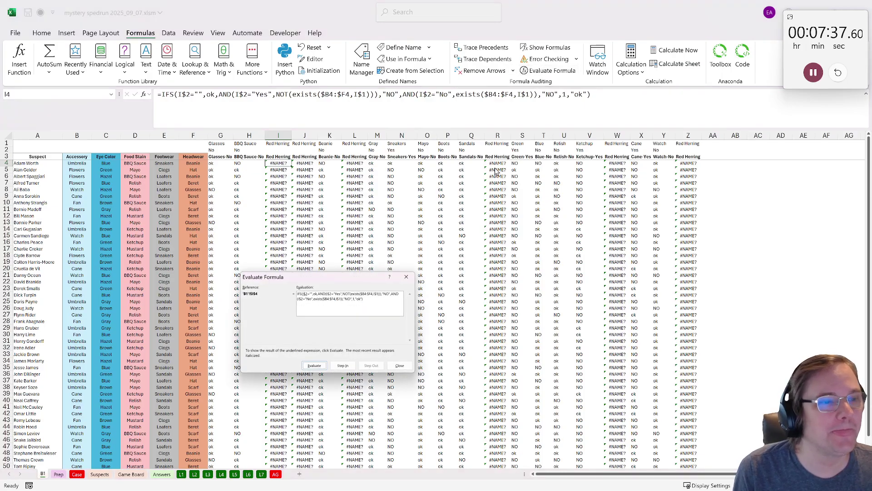
click(314, 365)
click(316, 366)
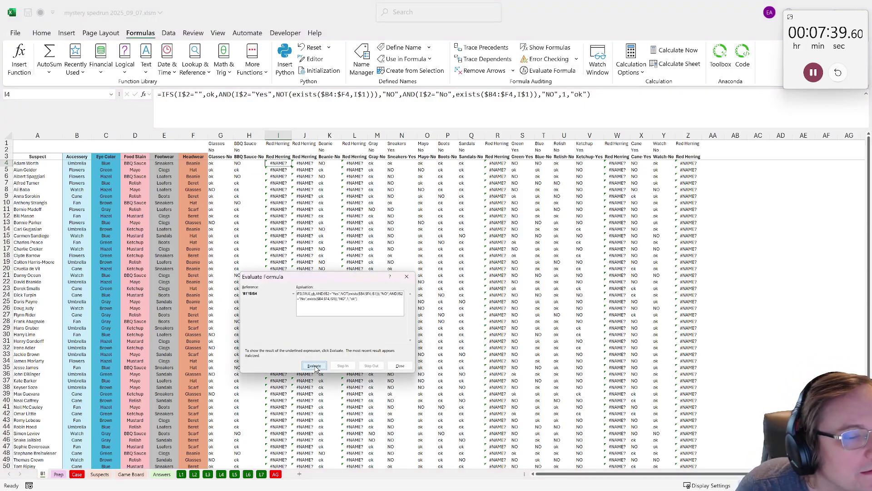
click(315, 366)
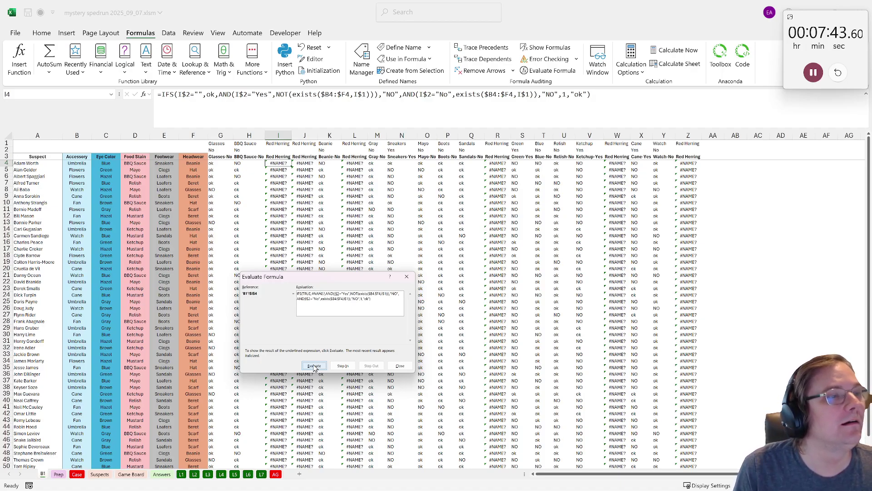
click(400, 366)
Wrap the unquoted ok result in quotation marks in the I4 IFS formula and commit it
click(217, 96)
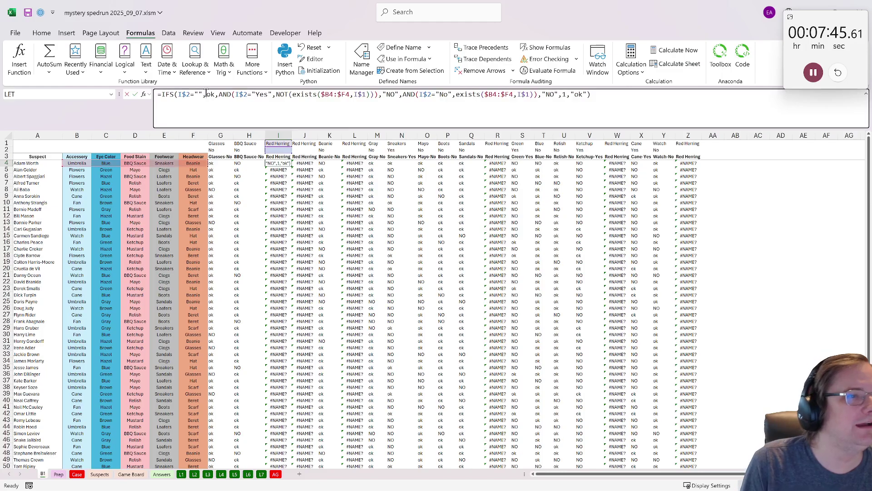
text(")
key(Right)
key(Right)
text(")
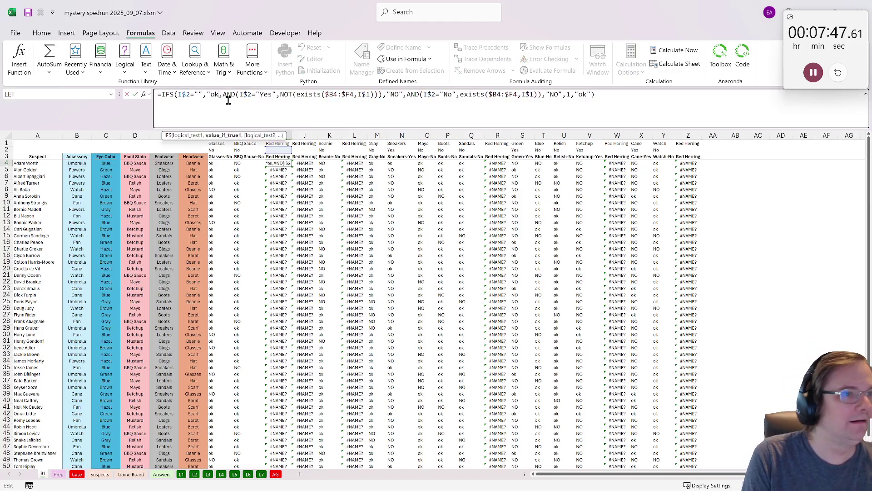
text(")
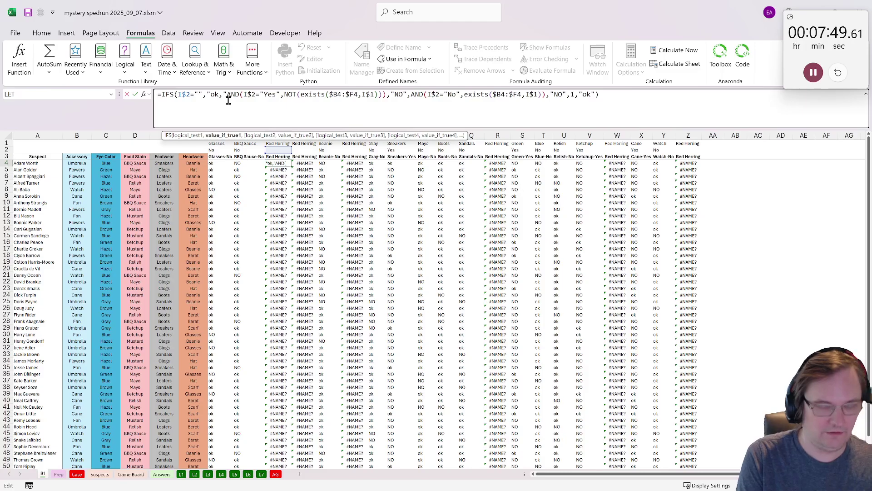
key(BackSpace)
key(Left)
text(")
key(ctrl+Return)
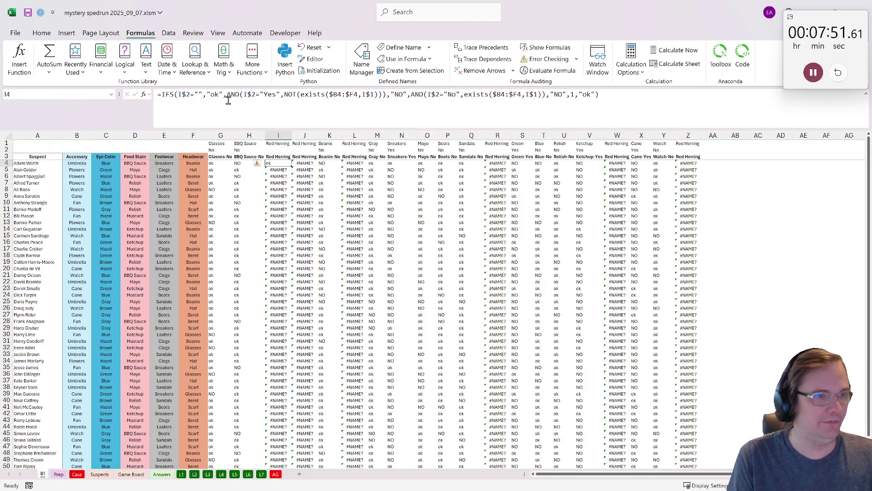
Copy the corrected I4 formula over the whole grid G4:Z53 and check the BBQ Sauce and Sneakers columns
key(ctrl+c)
drag(225, 164, 680, 453)
key(ctrl+v)
scroll(281, 263, up, 2)
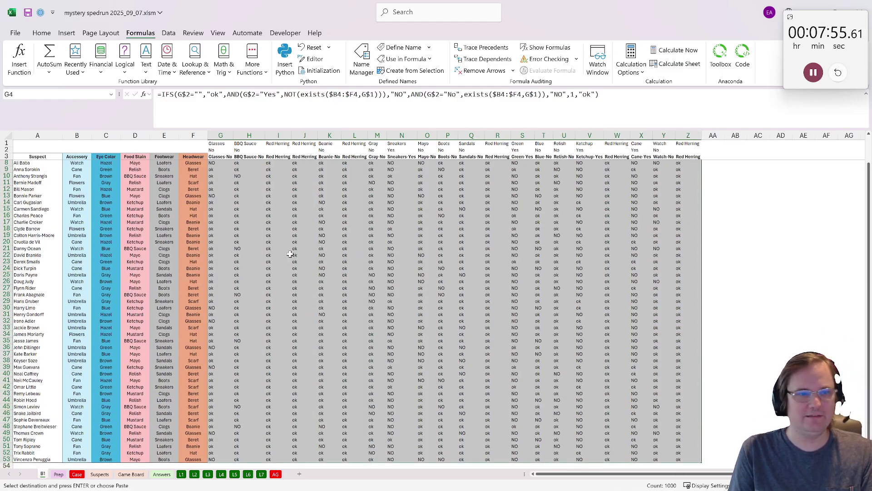
click(242, 157)
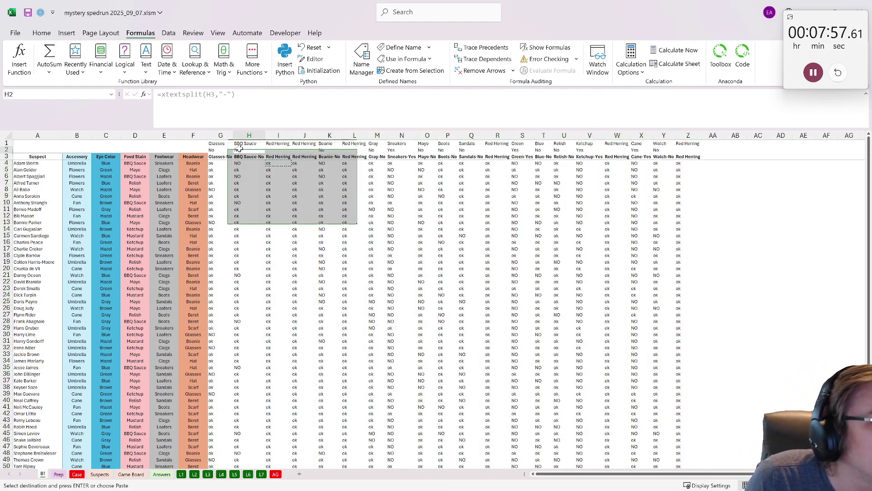
drag(246, 163, 253, 416)
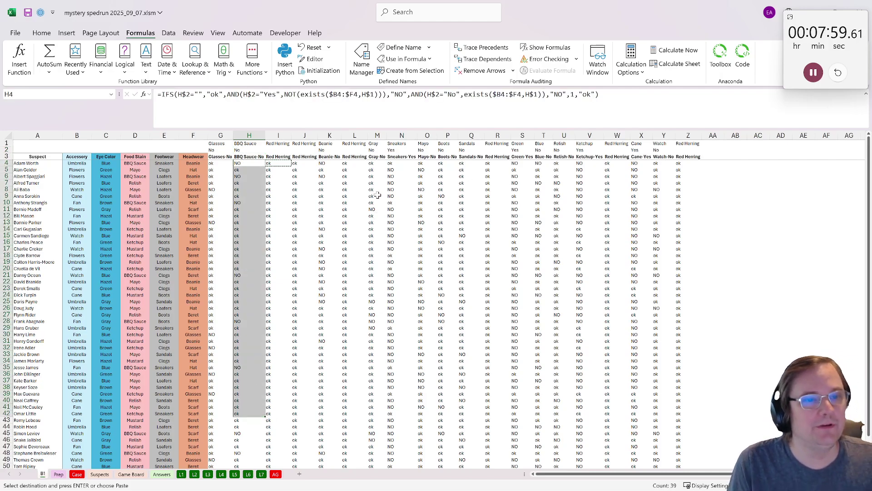
click(402, 164)
click(402, 170)
mouse_move(396, 172)
mouse_down()
mouse_move(388, 377)
mouse_move(396, 179)
mouse_move(407, 171)
mouse_up()
Start a formula in AA4 with the condition =if(countif(G4:Z4,"ok")=20
click(710, 161)
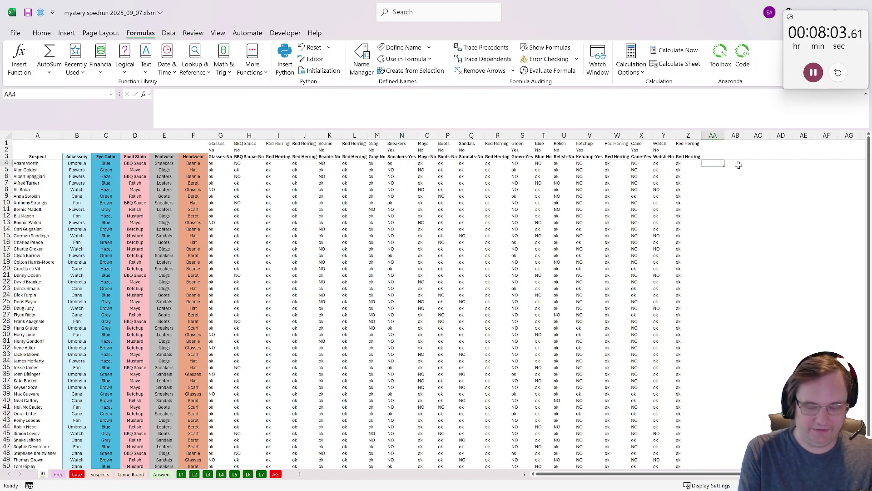
text(=if()
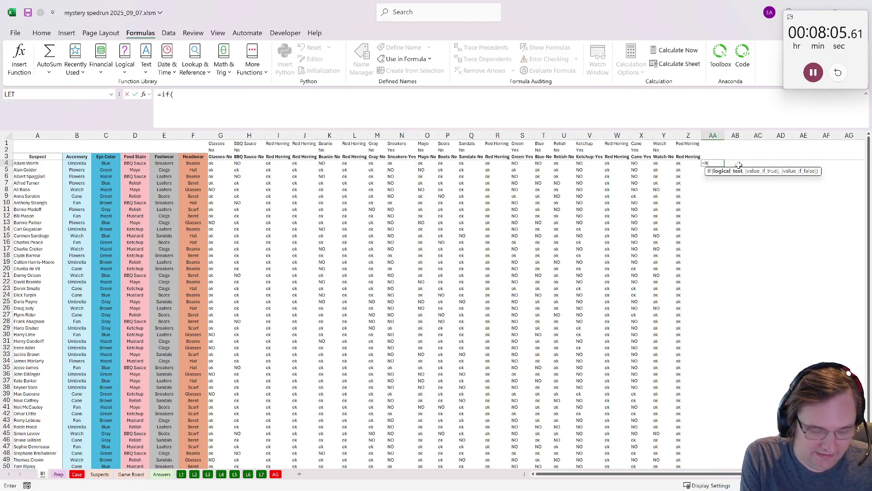
key(BackSpace)
key(BackSpace)
text(f(countif()
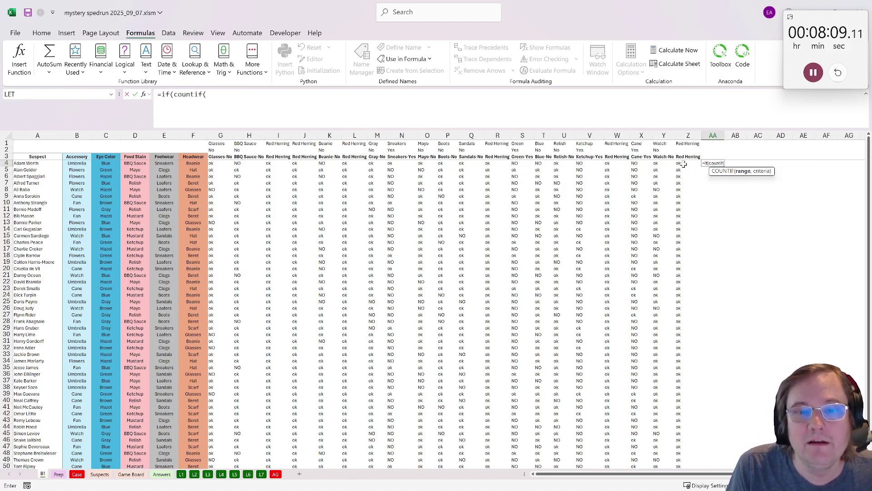
drag(684, 165, 220, 163)
text(,"ok)
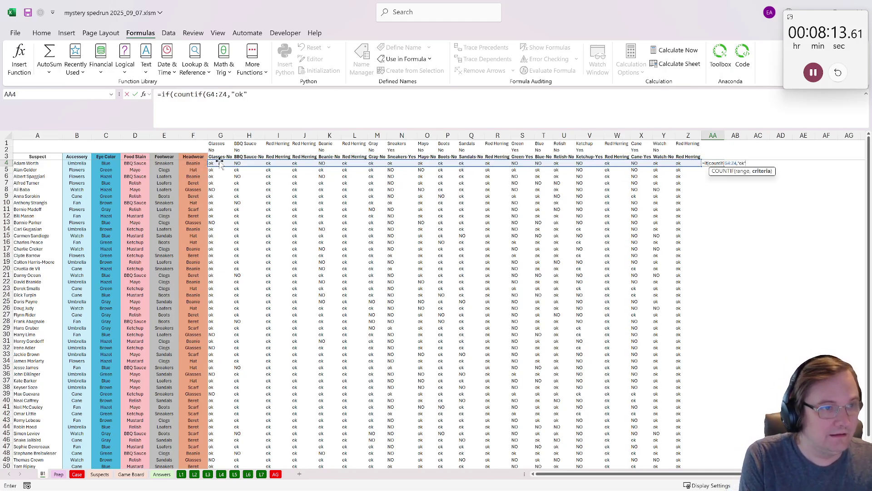
text("()
key(BackSpace)
text())
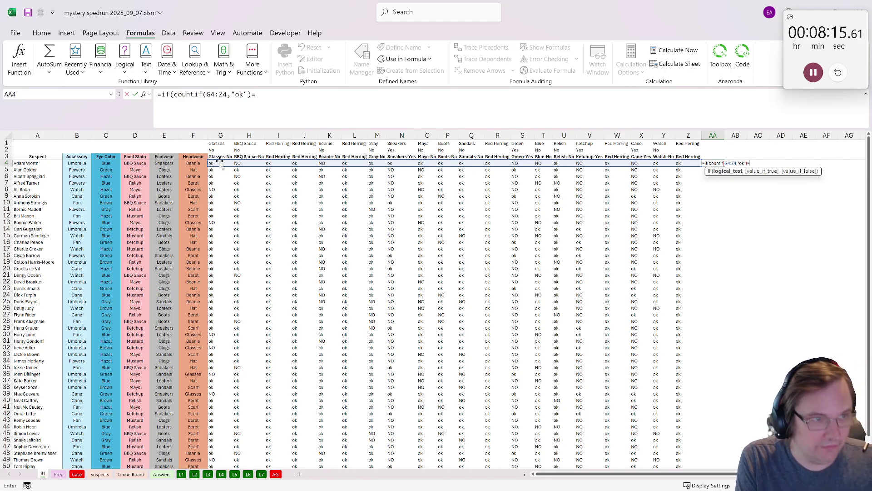
text(=20,)
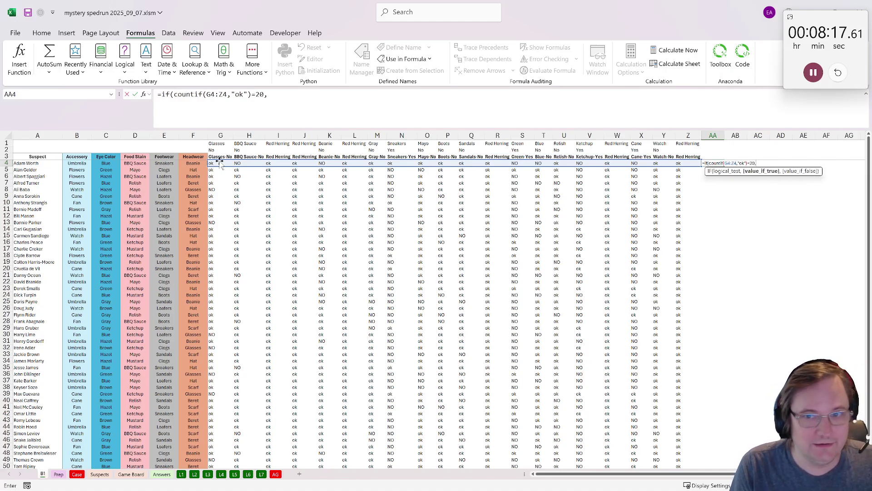
Complete the AA4 formula to return A4 when true and "" otherwise, and commit it
click(36, 162)
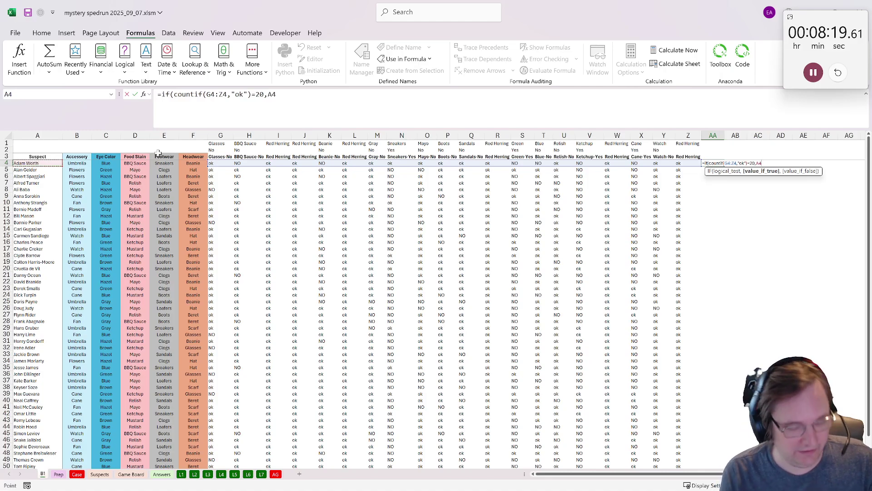
text(,""))
key(ctrl+Return)
Copy the AA4 formula down to every suspect row in AA4:AA53
key(ctrl+c)
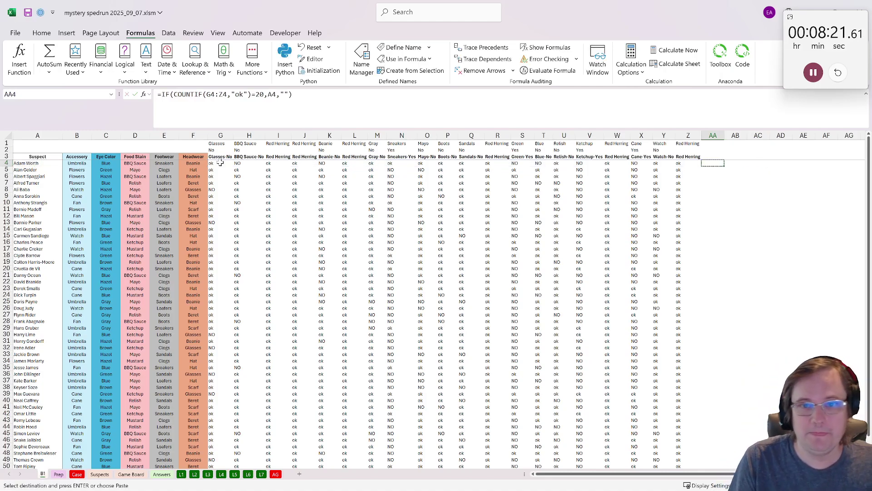
drag(713, 162, 694, 451)
key(ctrl+v)
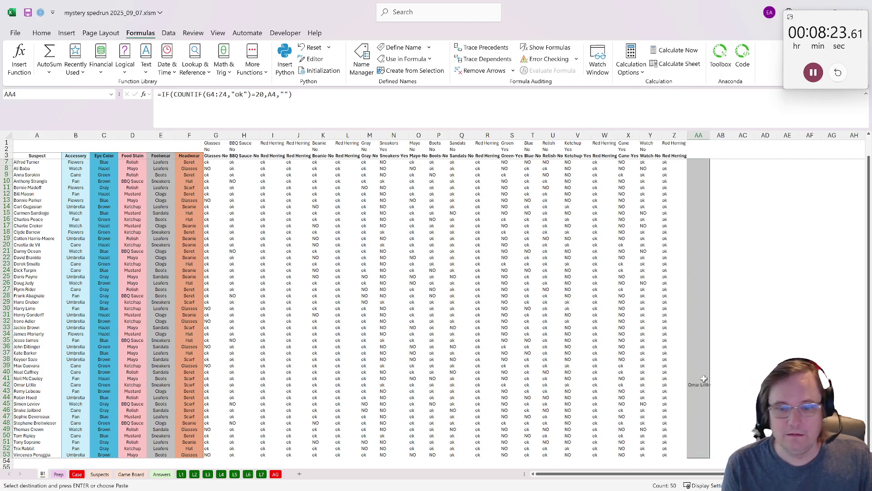
scroll(695, 443, down, 1)
click(697, 434)
scroll(696, 434, up, 2)
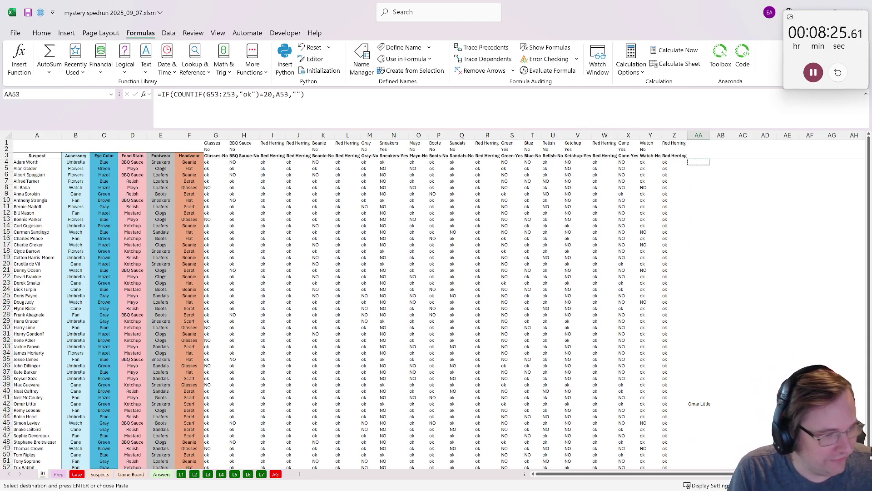
Duplicate sheet B1 in front of the original and rename the copy B2
right_click(39, 475)
click(68, 376)
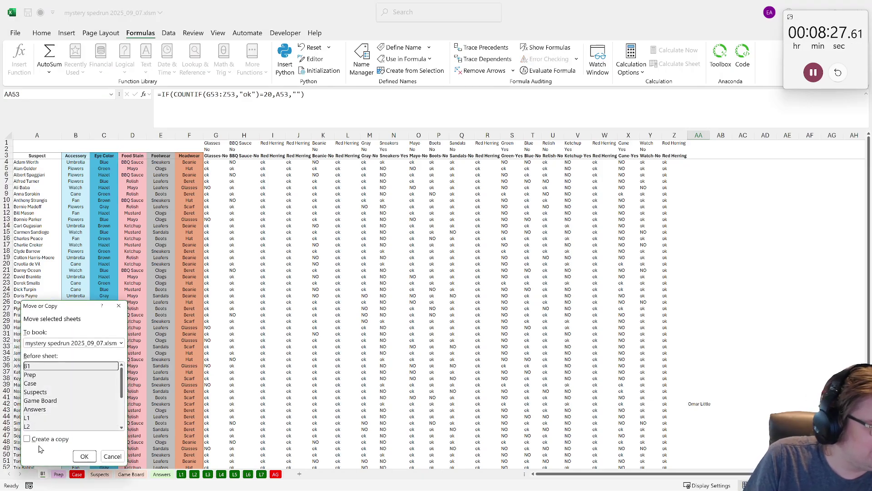
click(43, 438)
key(Return)
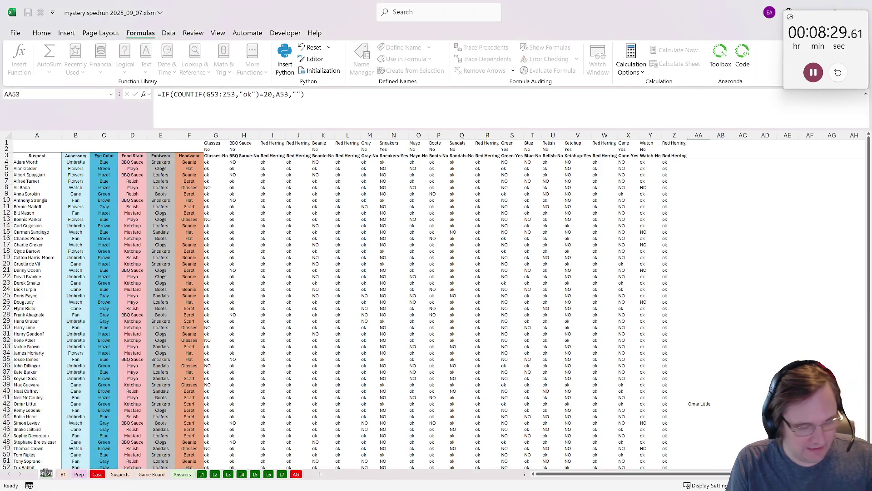
click(184, 295)
Replace the TRANSPOSE range in G3 of sheet B2 with Case!E162:E181
click(212, 156)
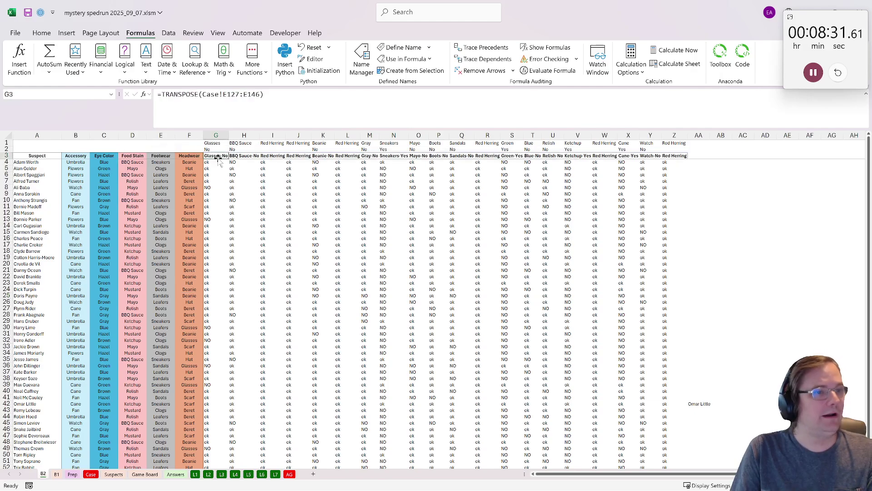
drag(260, 94, 203, 103)
key(BackSpace)
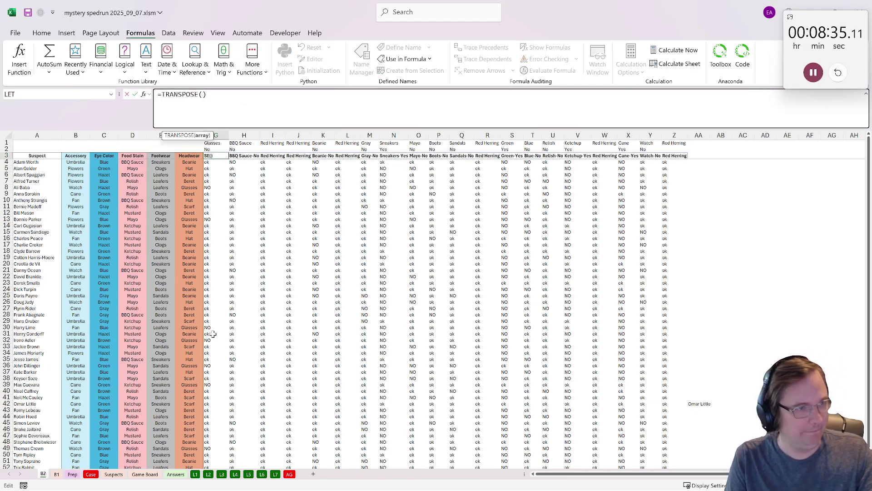
click(91, 474)
scroll(128, 318, down, 15)
drag(127, 285, 122, 461)
key(Return)
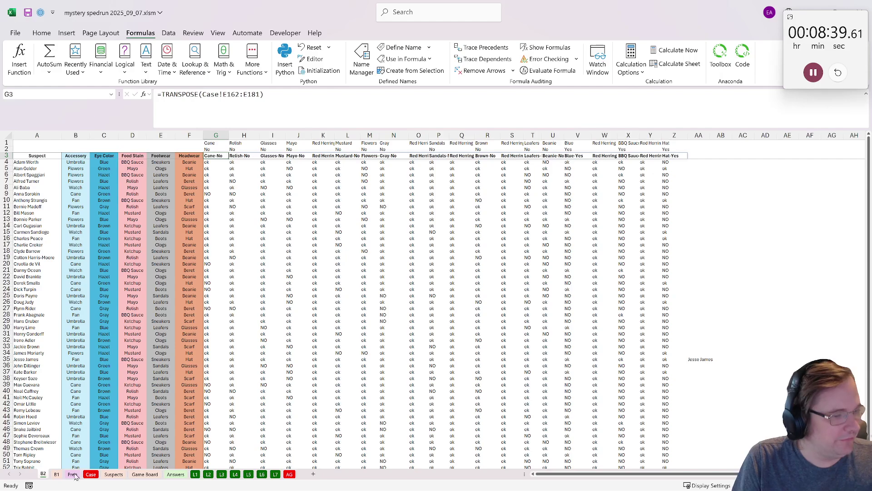
Duplicate sheet B2 in front of the original and rename the copy B3
right_click(73, 474)
scroll(82, 411, down, 2)
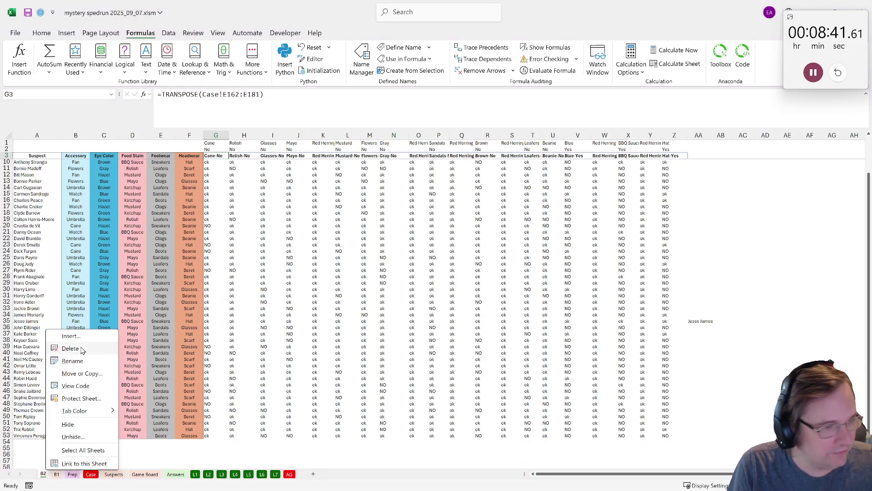
click(82, 373)
click(37, 437)
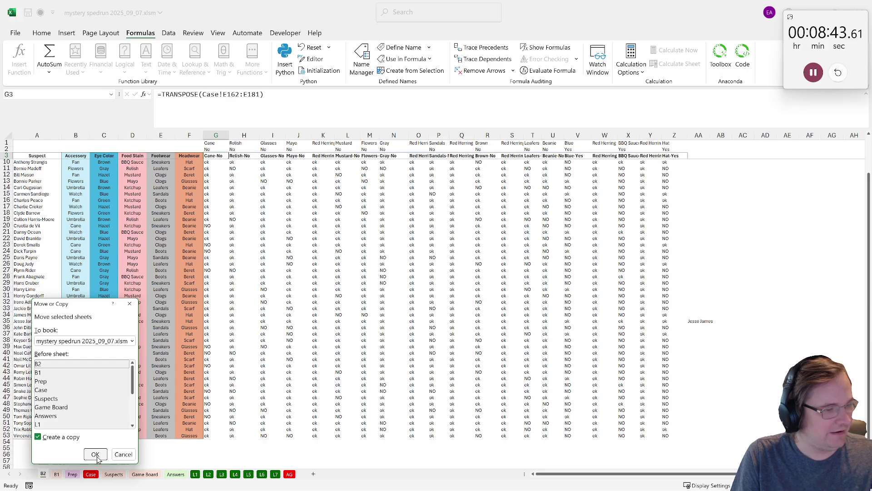
click(95, 454)
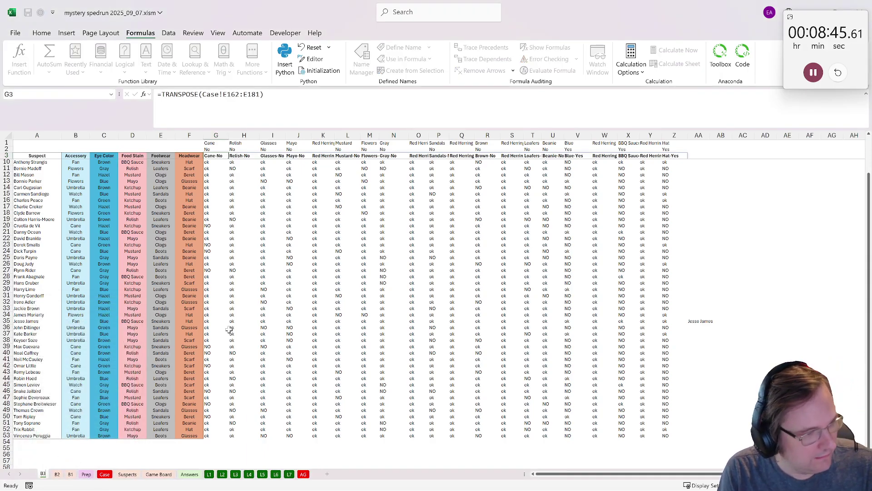
click(263, 296)
Replace the TRANSPOSE range in G3 of sheet B3 with the Level 5 answers in Case!E197:E216
scroll(221, 203, up, 2)
click(210, 159)
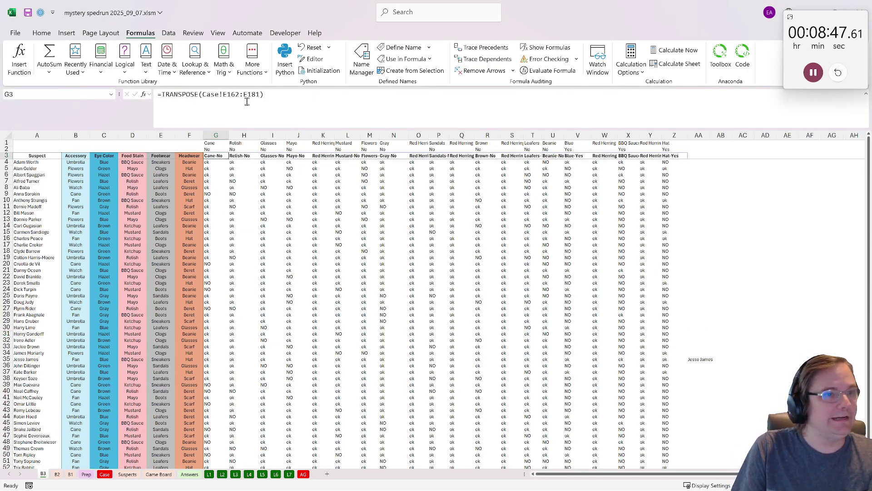
drag(261, 95, 204, 100)
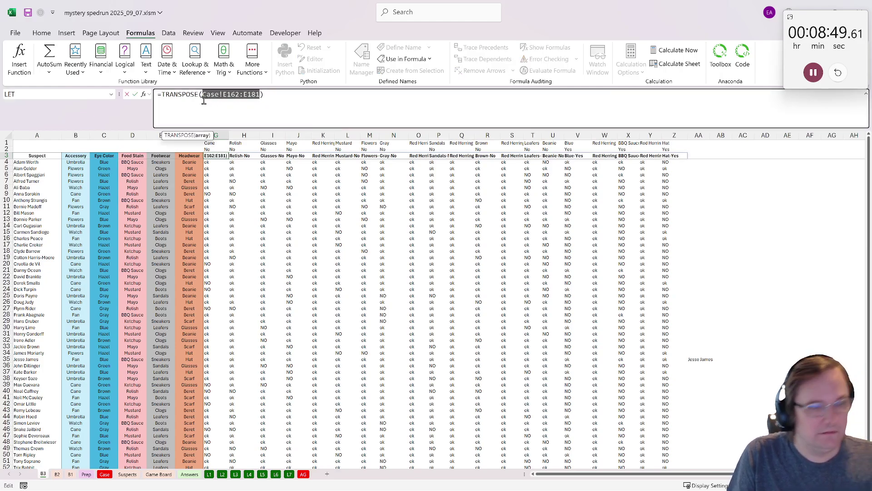
key(BackSpace)
click(104, 474)
scroll(142, 273, down, 15)
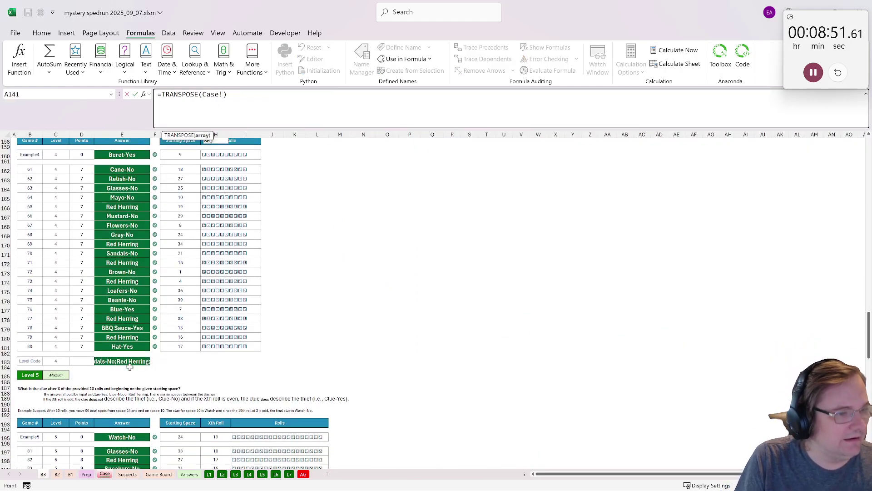
click(141, 271)
drag(142, 271, 149, 435)
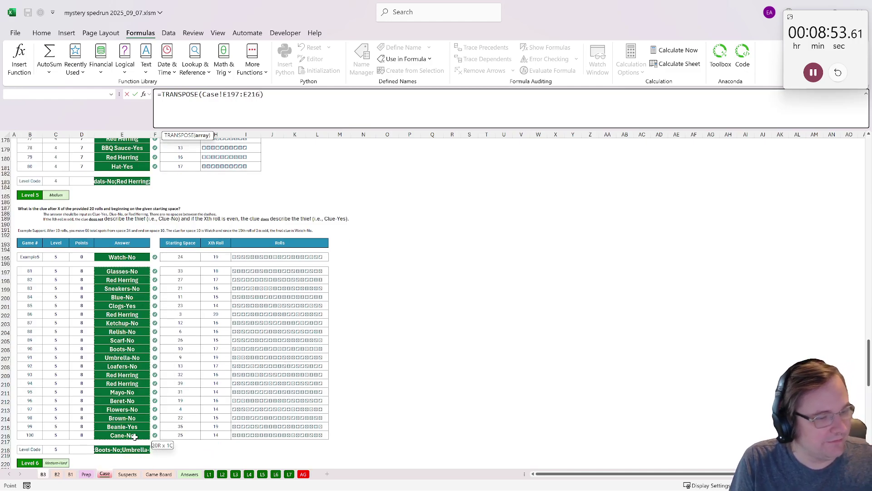
key(Return)
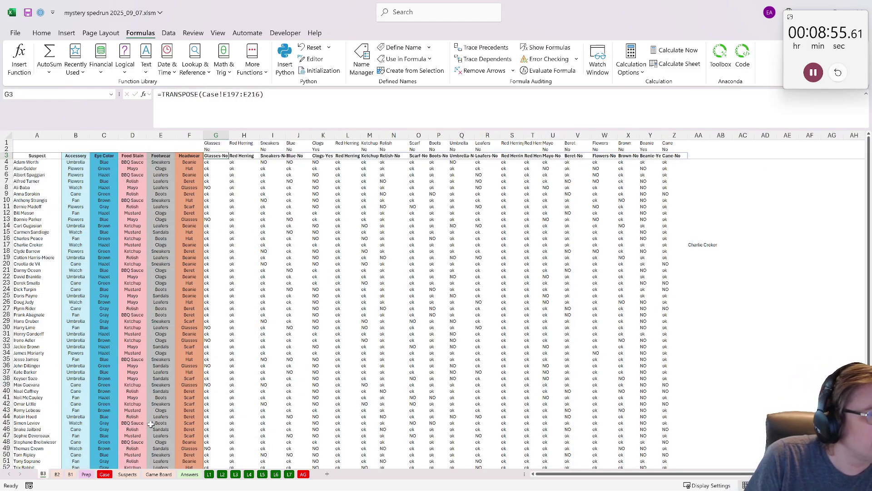
Duplicate sheet B3 in front of the original and rename the copy B4
scroll(143, 417, down, 1)
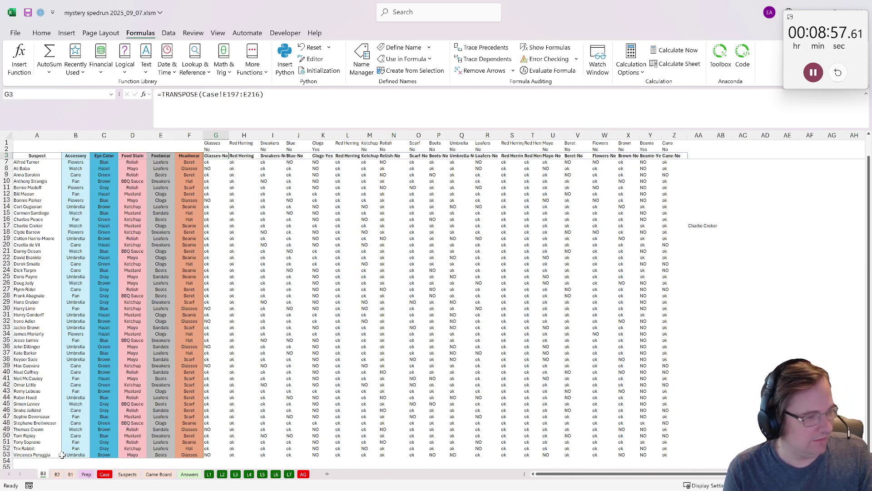
right_click(39, 475)
click(73, 386)
click(15, 442)
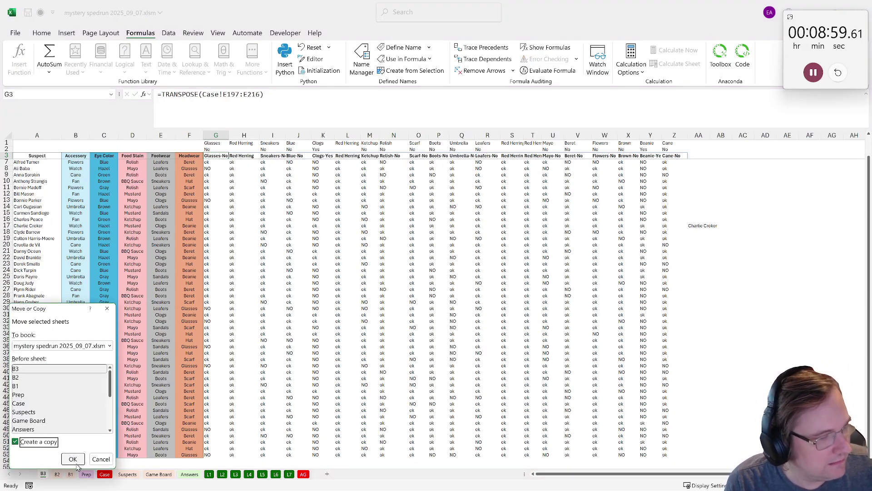
click(74, 460)
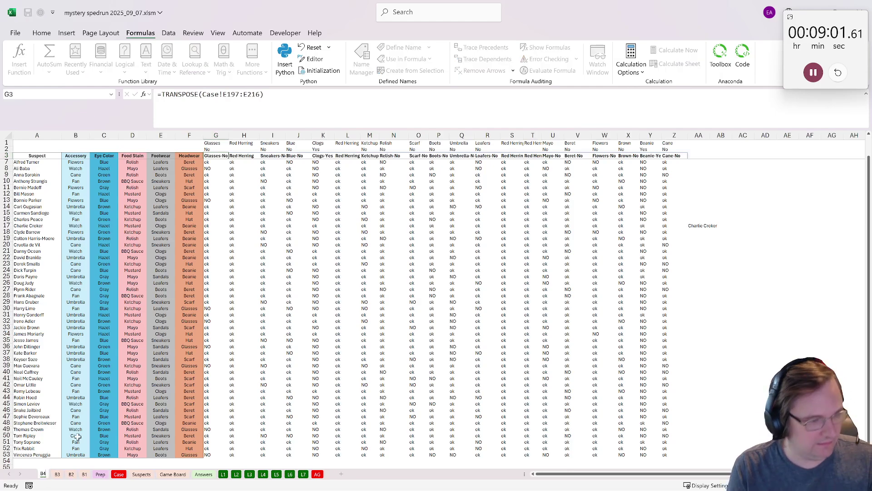
Replace the TRANSPOSE range in G3 of sheet B4 with the Level 6 answers in Case!E233:E252
click(323, 289)
scroll(269, 157, up, 1)
click(215, 155)
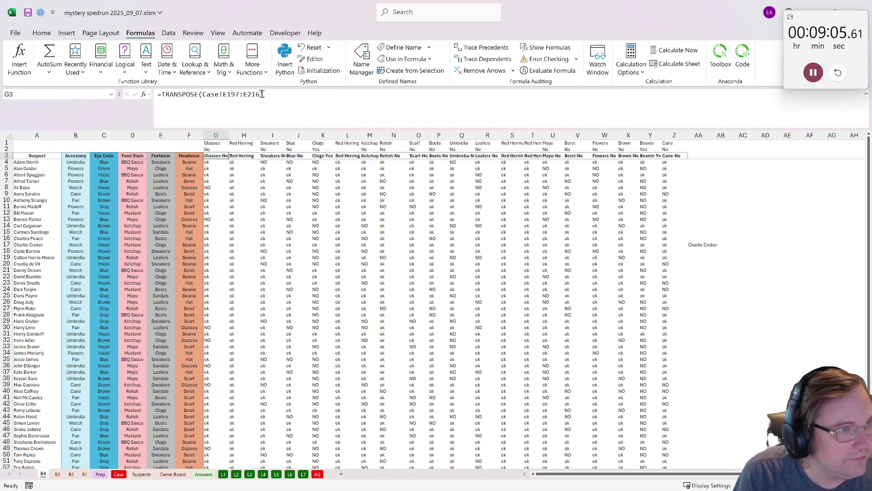
drag(262, 95, 202, 97)
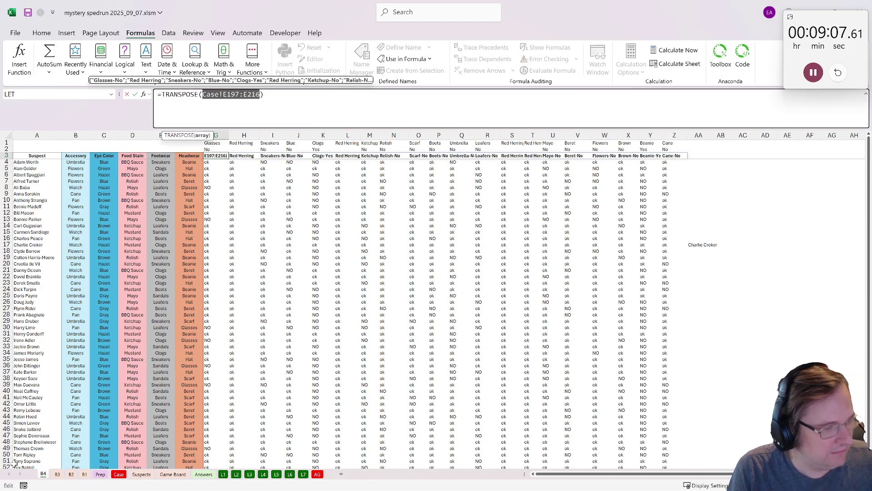
click(119, 474)
scroll(116, 384, up, 3)
scroll(121, 278, down, 3)
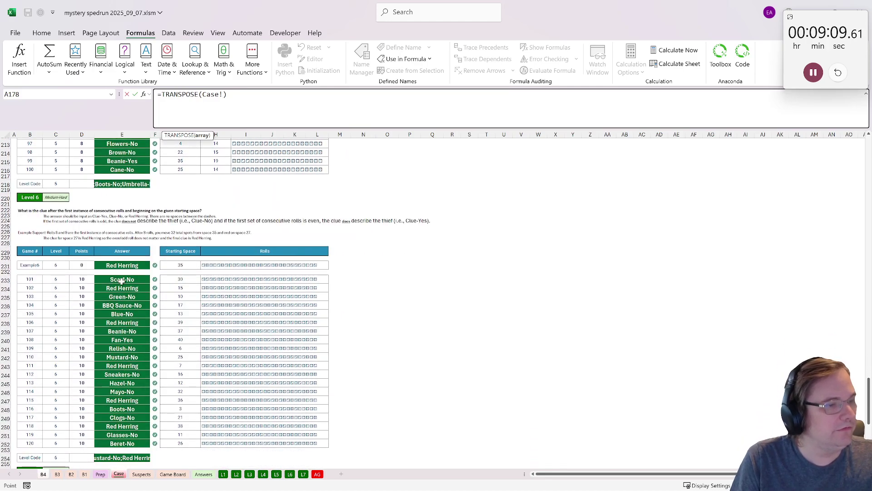
drag(121, 279, 119, 444)
key(Return)
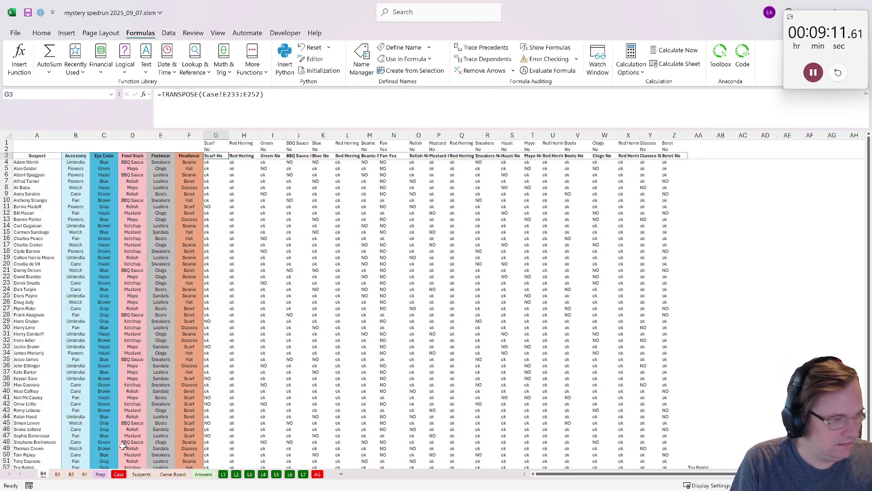
Duplicate sheet B4 in front of the original and rename the copy B5
right_click(43, 475)
click(68, 377)
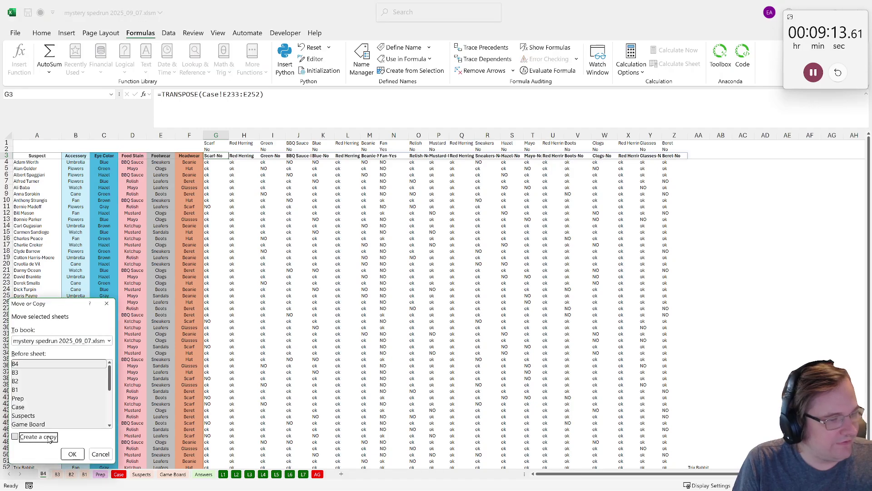
click(14, 436)
click(75, 452)
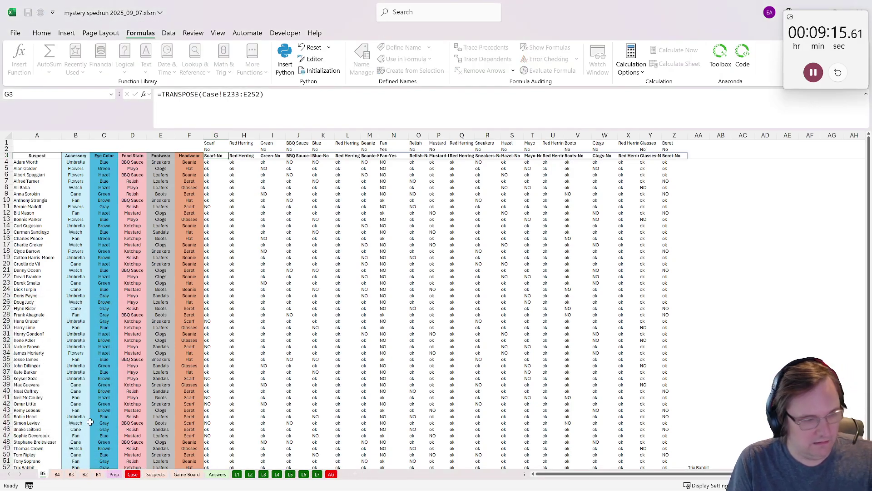
Replace the TRANSPOSE range in G3 of sheet B5 with the Level 7 answers in Case!E269:E288
click(216, 155)
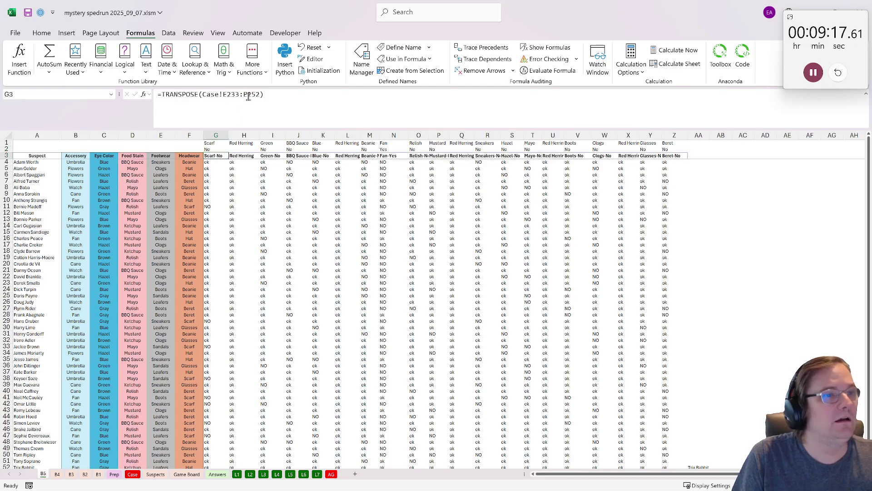
drag(263, 94, 199, 98)
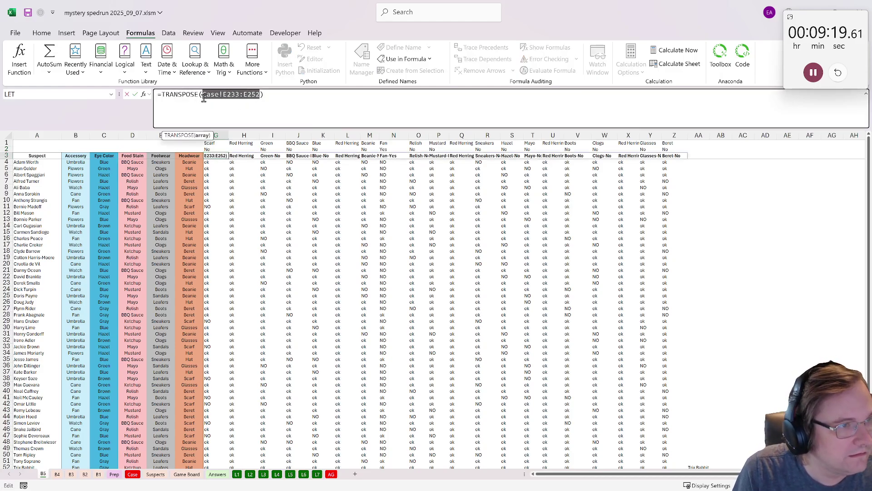
click(133, 473)
scroll(136, 403, down, 5)
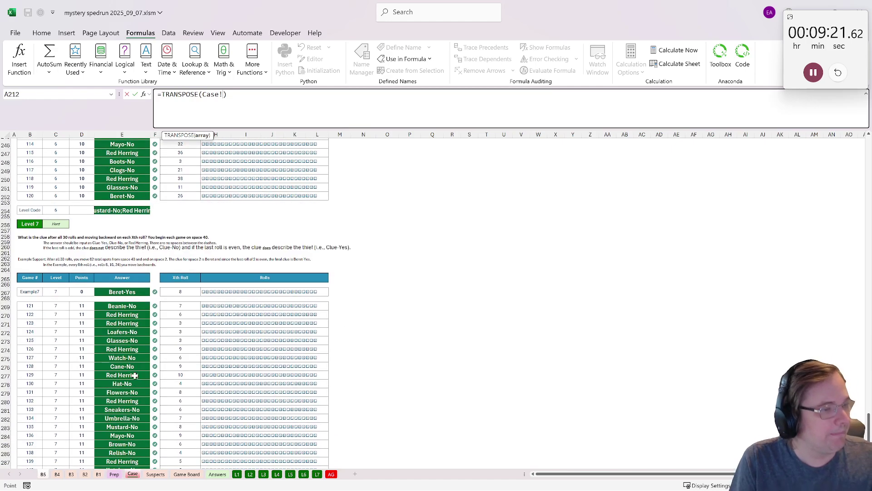
drag(132, 304, 135, 451)
key(Return)
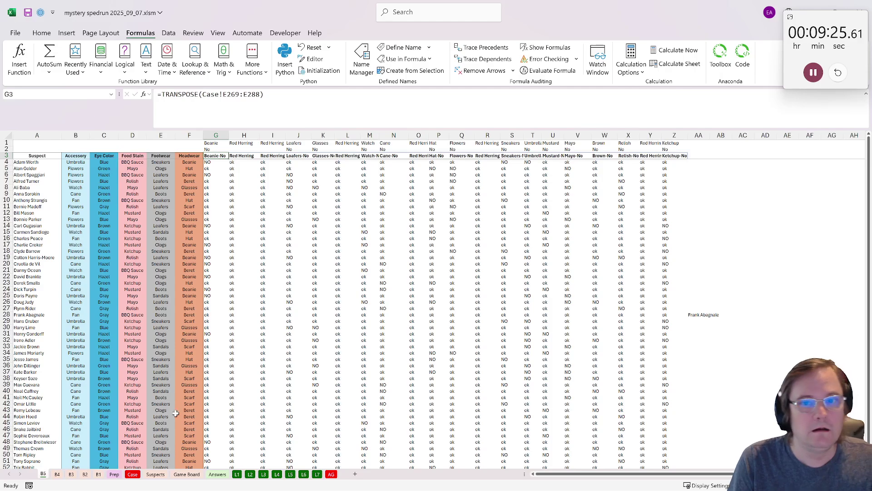
Enter =CONCAT('B1'!AA:AA) as the Bonus 1 answer in E43 of the Case sheet
click(133, 474)
scroll(636, 318, up, 12)
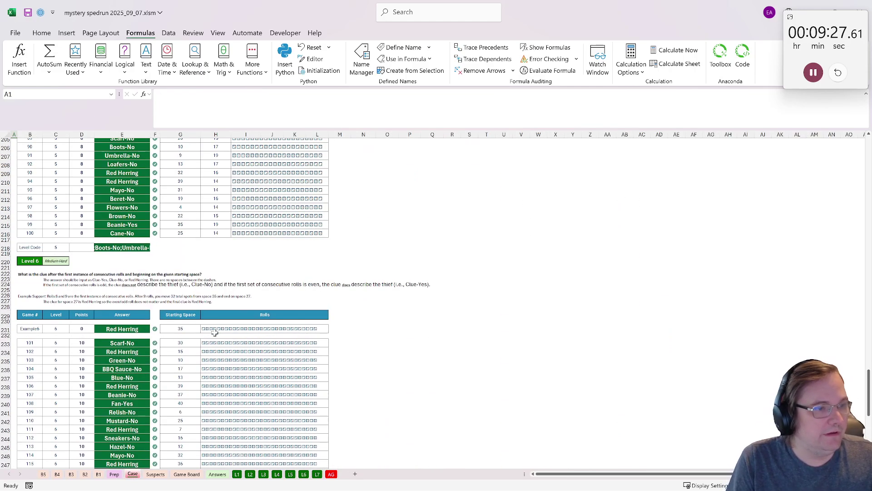
scroll(633, 220, up, 20)
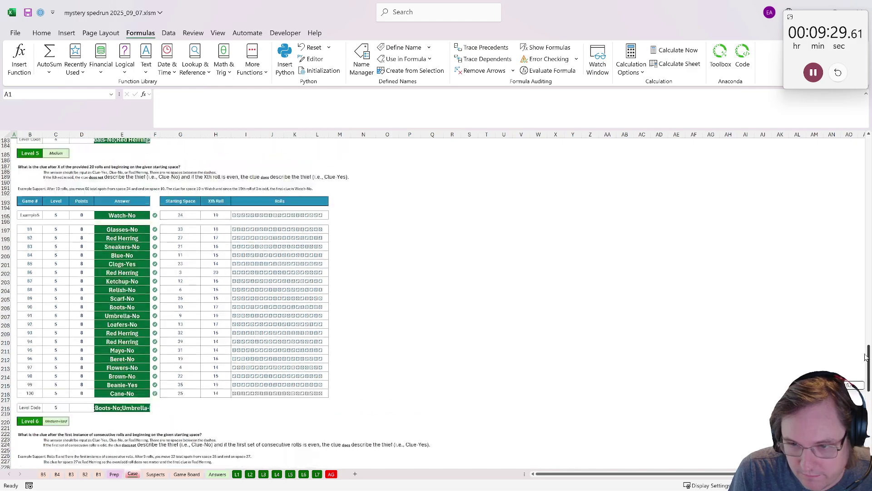
scroll(633, 220, down, 3)
click(129, 371)
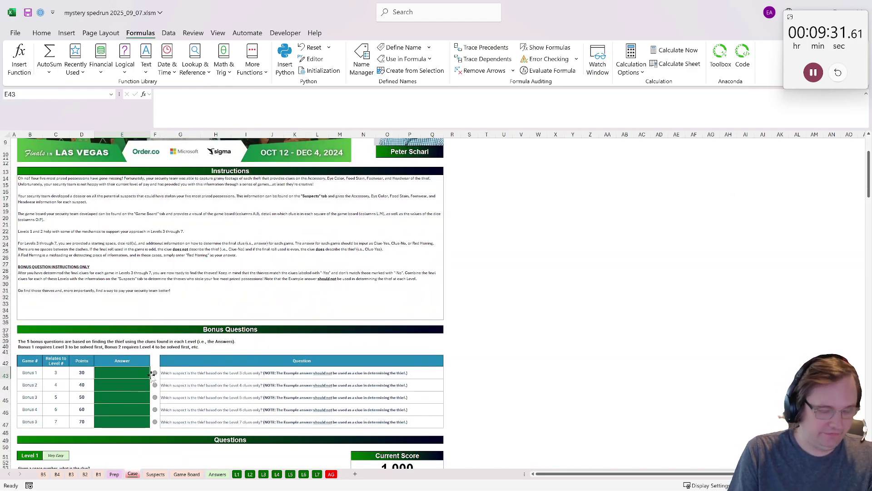
text(=concat()
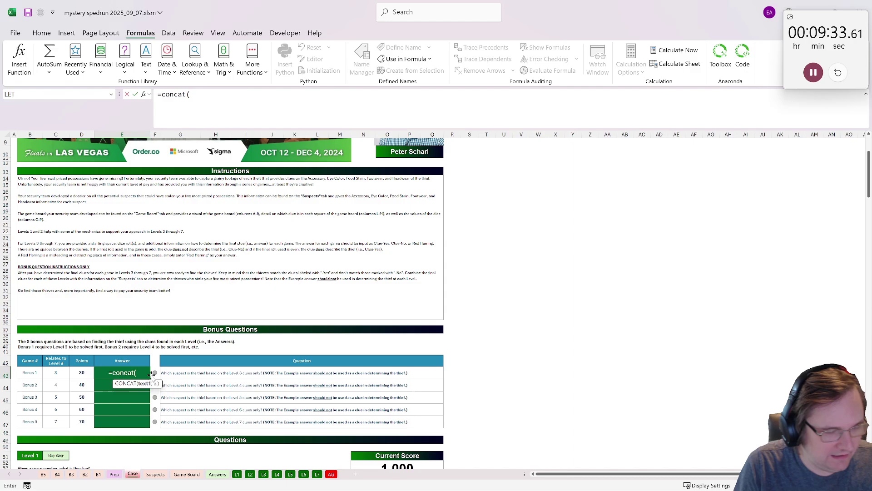
click(98, 474)
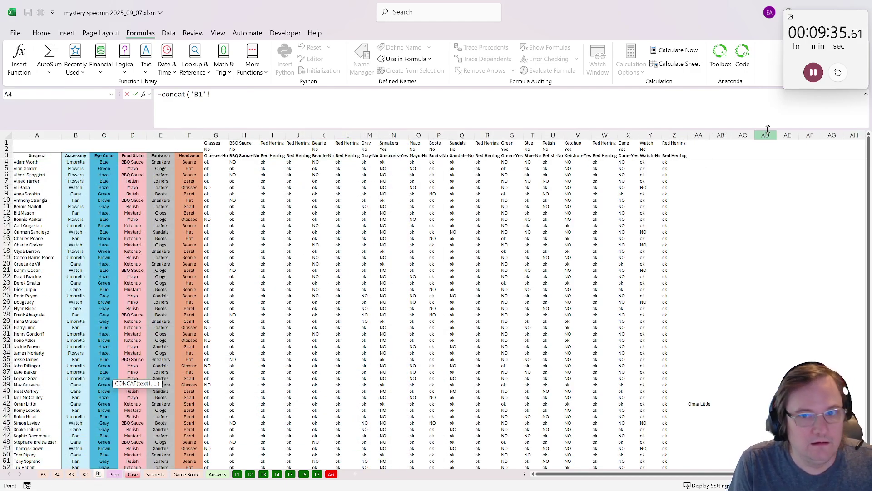
click(699, 135)
key(Return)
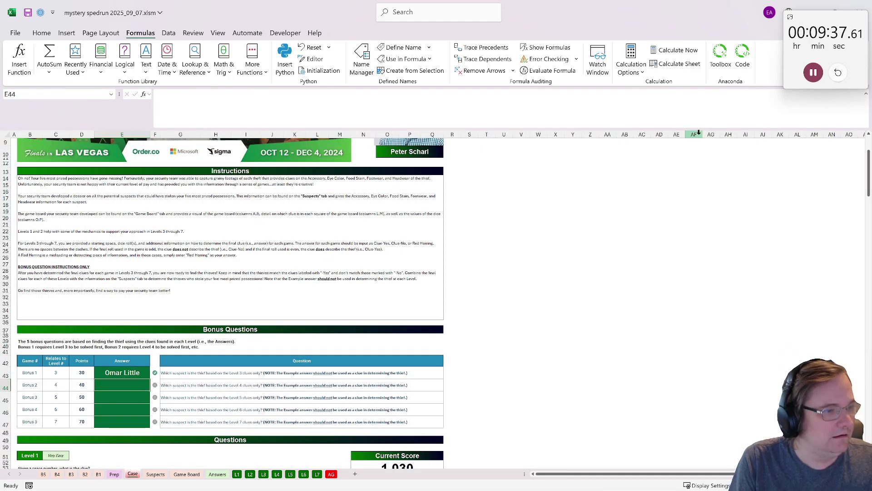
Copy the text of the Bonus 1 CONCAT formula unchanged into the Bonus 2 to Bonus 5 answer cells E44:E47
click(109, 372)
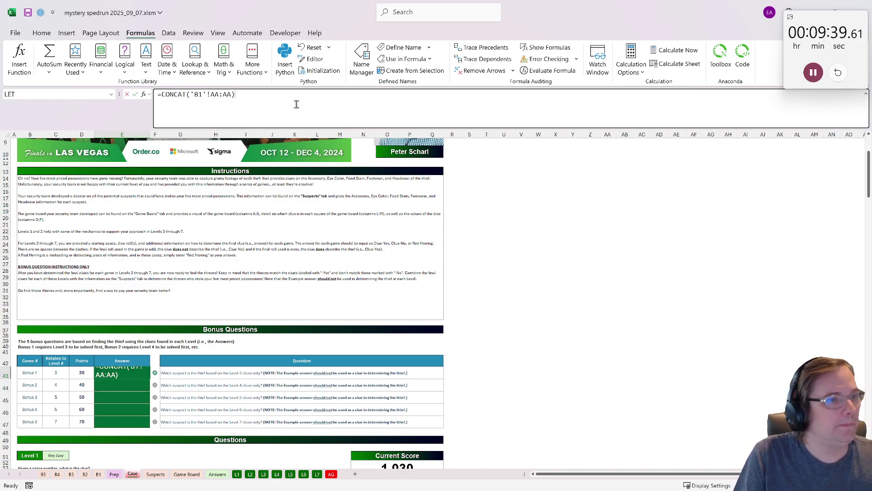
key(ctrl+c)
key(Down)
key(ctrl+v)
key(Down)
key(ctrl+v)
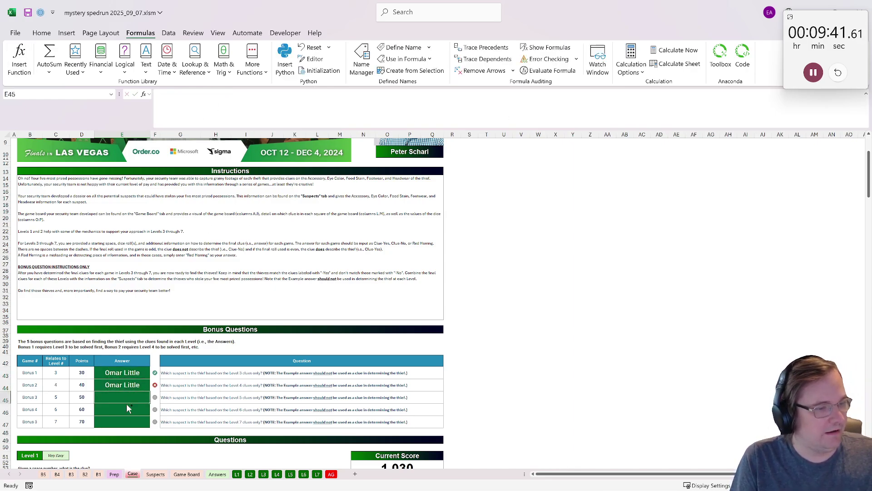
key(Down)
key(ctrl+v)
key(Down)
key(ctrl+v)
Change the sheet reference to B2 in the Bonus 2 formula in E44 and to B3 in the Bonus 3 formula in E45
click(131, 382)
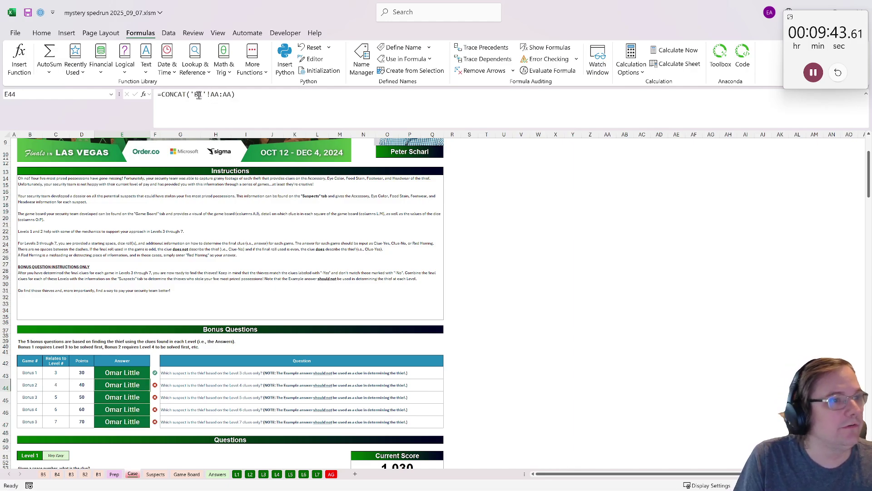
click(199, 95)
key(BackSpace)
text(2)
key(Return)
click(199, 96)
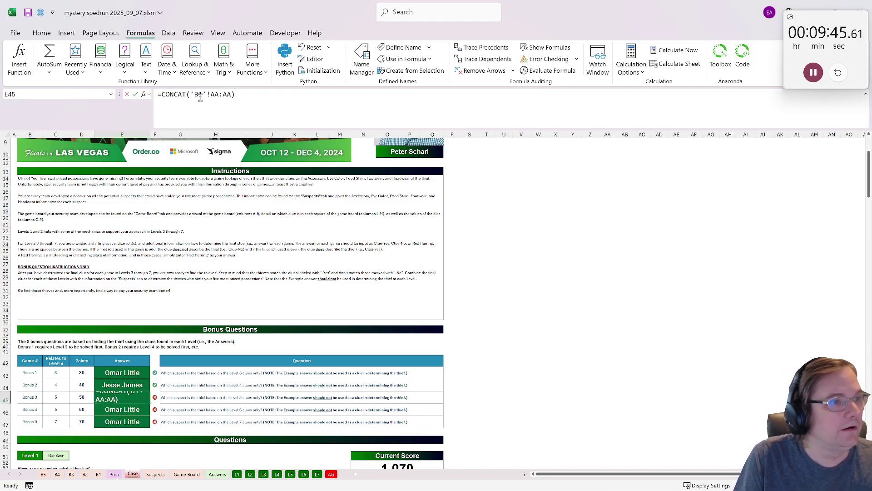
key(BackSpace)
text(3)
key(Return)
Change the sheet references in the Bonus 4 and Bonus 5 formulas in E46 and E47 to B4 and B5, and select the Current Score cell
drag(203, 95, 197, 95)
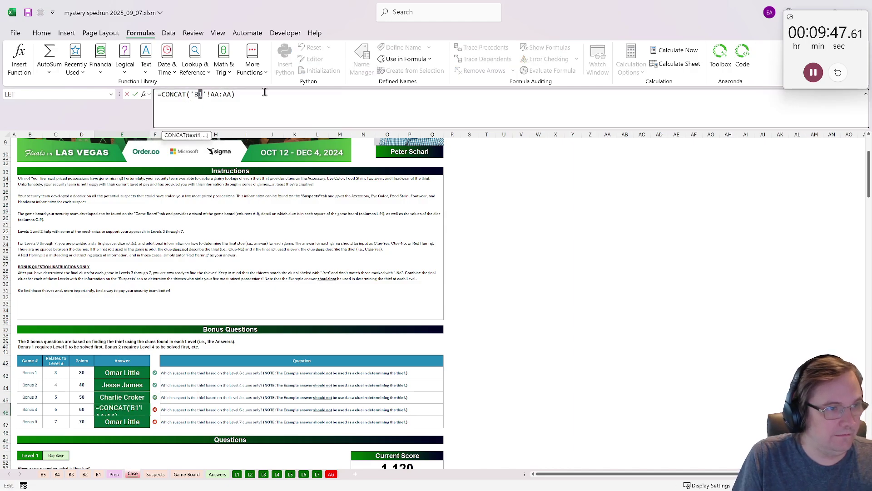
text(4)
key(Return)
click(200, 97)
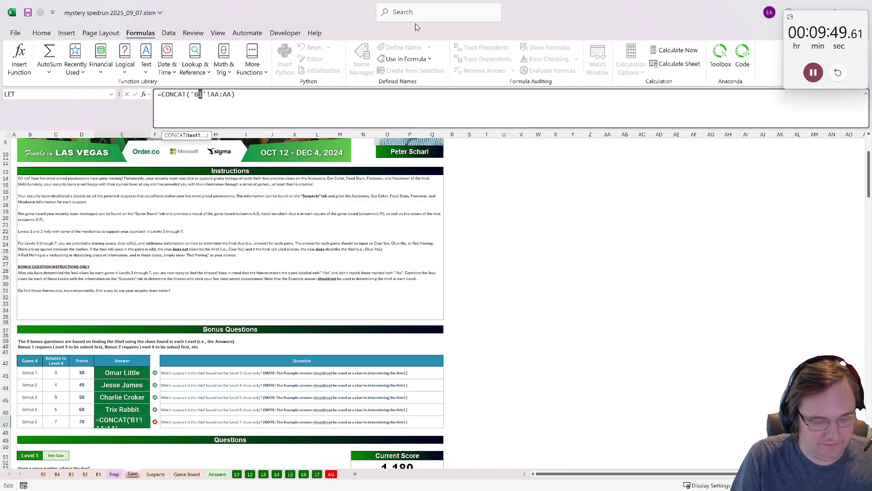
key(BackSpace)
text(5)
key(Return)
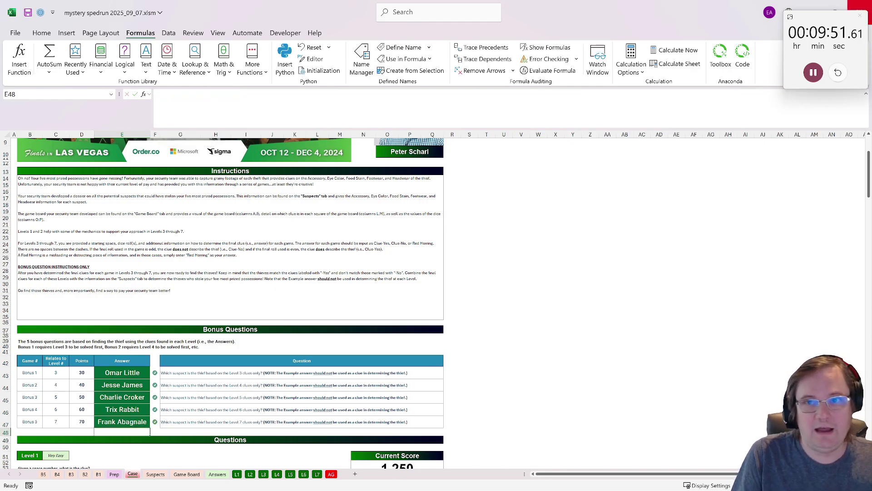
scroll(550, 285, down, 2)
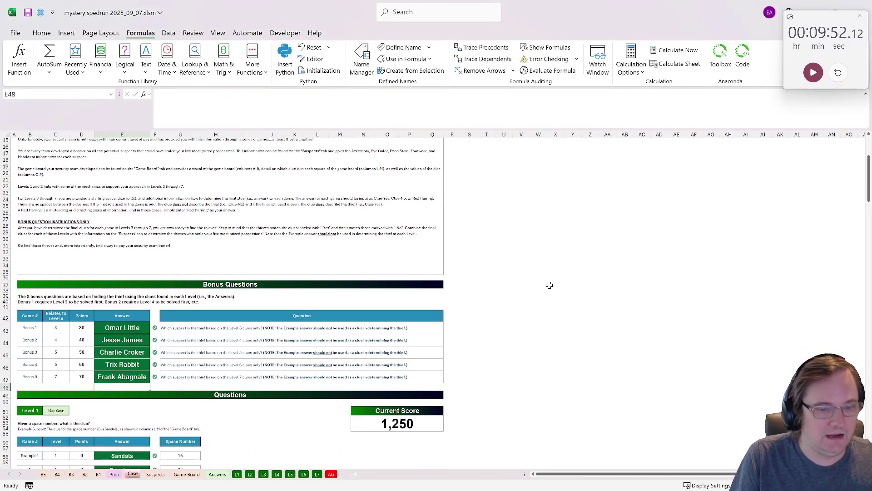
click(420, 427)
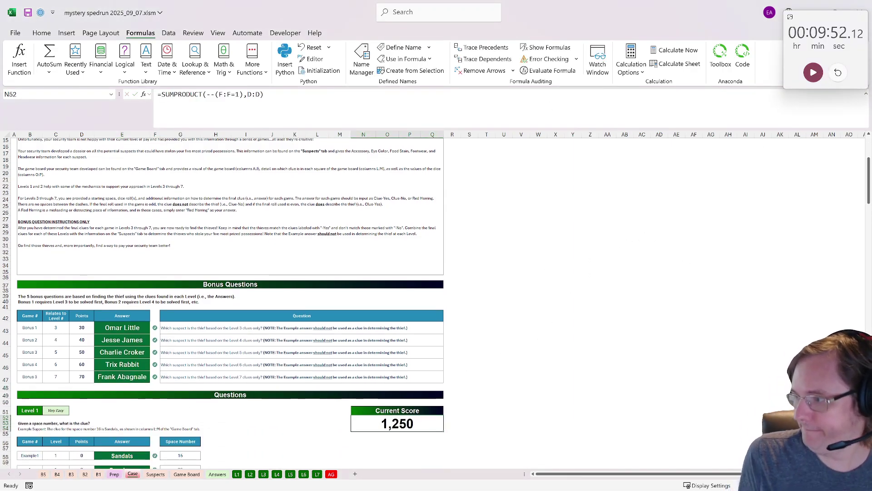